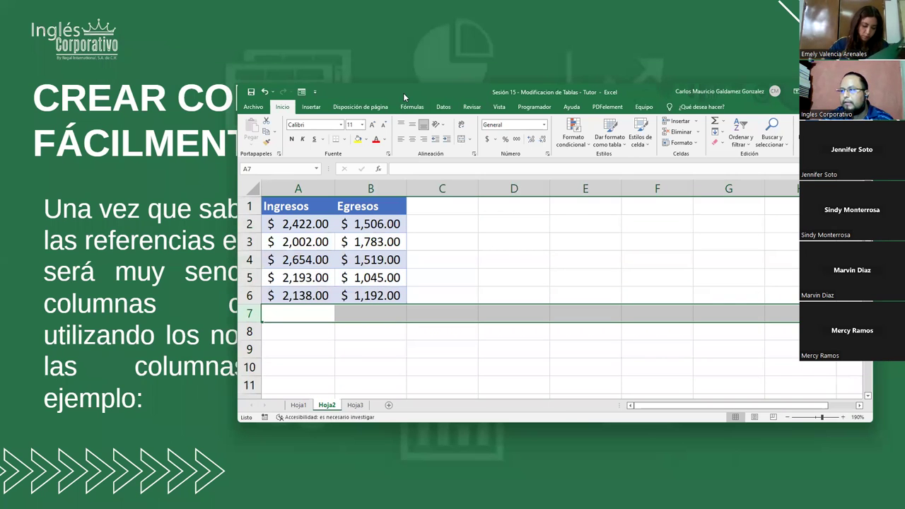
# Enter the header "Ganancia" in cell C1 beside Egresos
pyautogui.moveTo(403, 93); pyautogui.dragTo(303, 45)
pyautogui.click(348, 161)
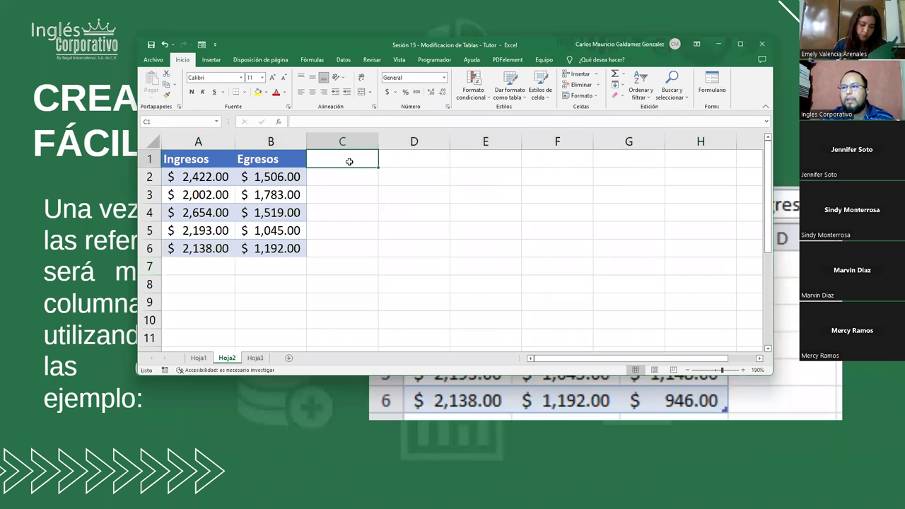
pyautogui.write('Gancia')
pyautogui.press('Return')
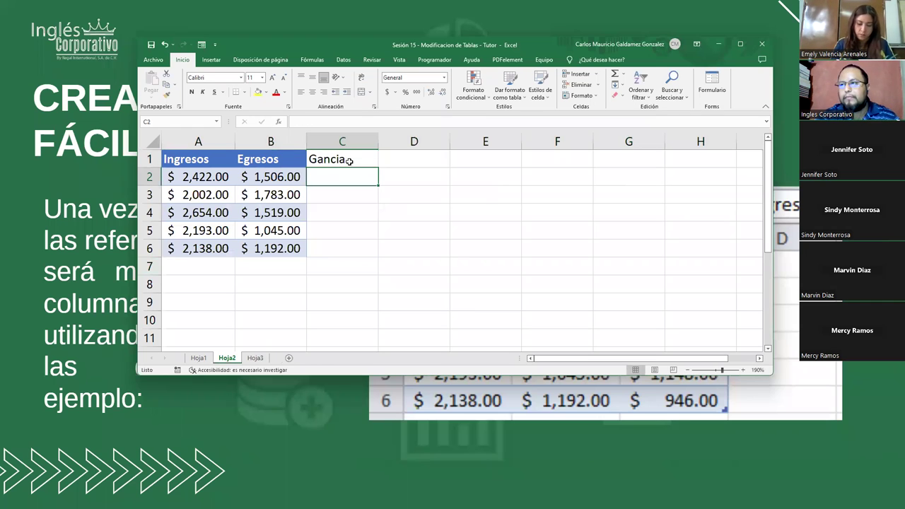
pyautogui.doubleClick(333, 159)
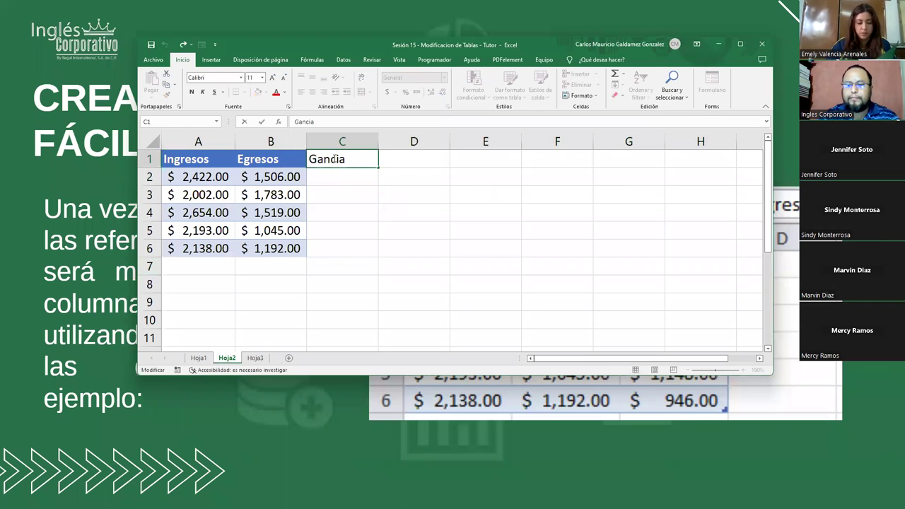
pyautogui.write('an')
pyautogui.press('Return')
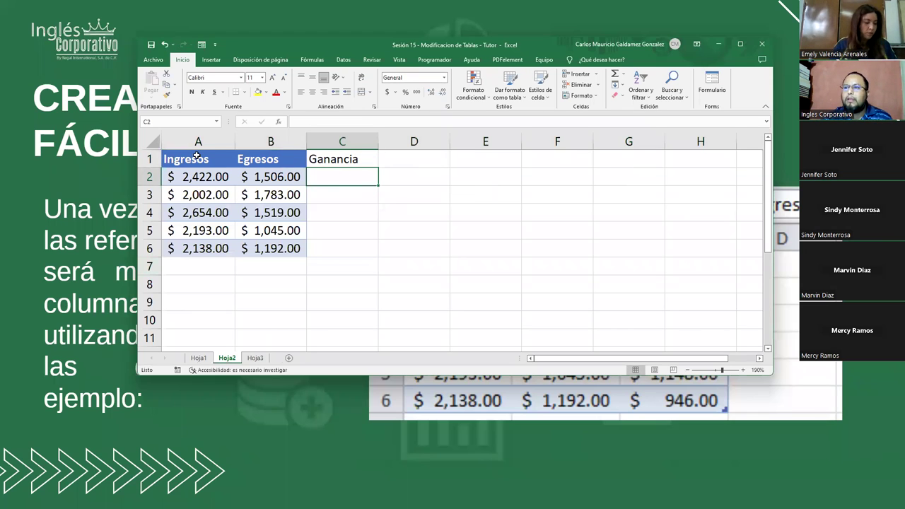
# Convert the range A1:C6 into a table that uses the first row as headers
pyautogui.moveTo(196, 161); pyautogui.dragTo(326, 247)
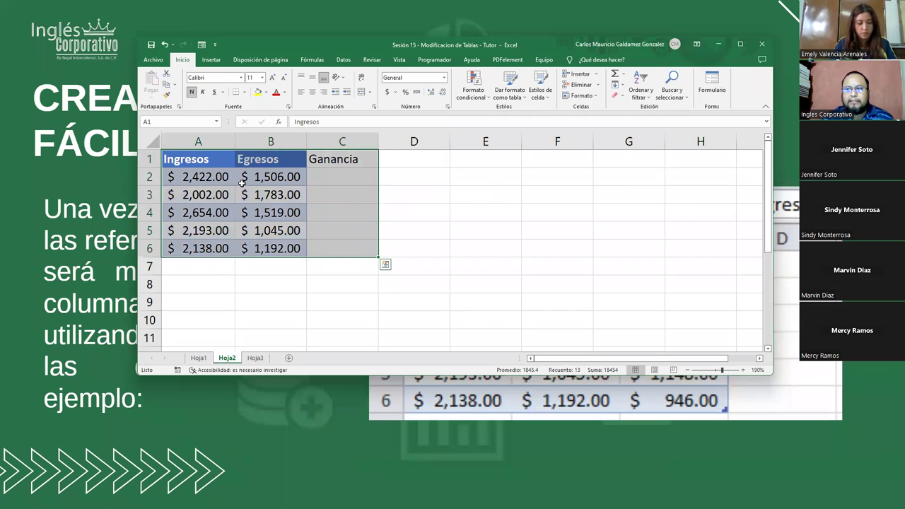
pyautogui.click(210, 59)
pyautogui.click(224, 84)
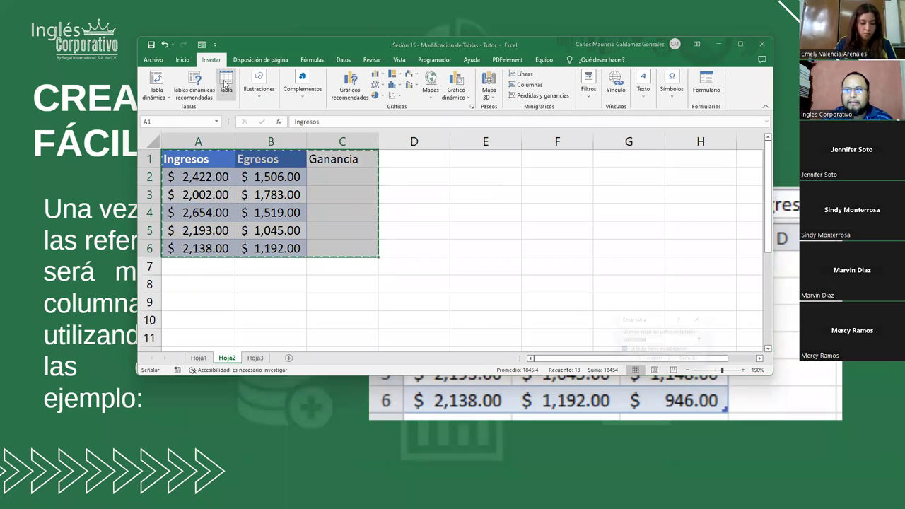
pyautogui.click(656, 364)
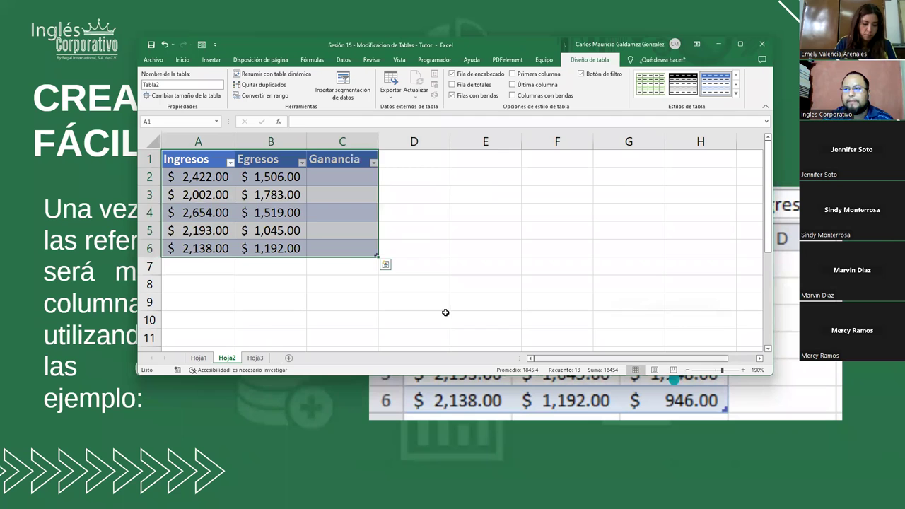
pyautogui.click(315, 225)
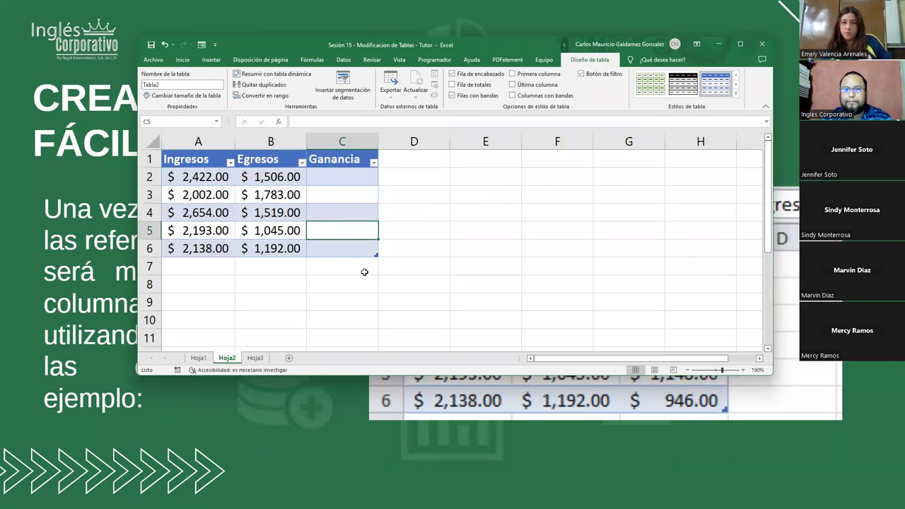
# Hide and show the filter buttons in the table's header row to compare both views
pyautogui.scroll(3, 361, 276)
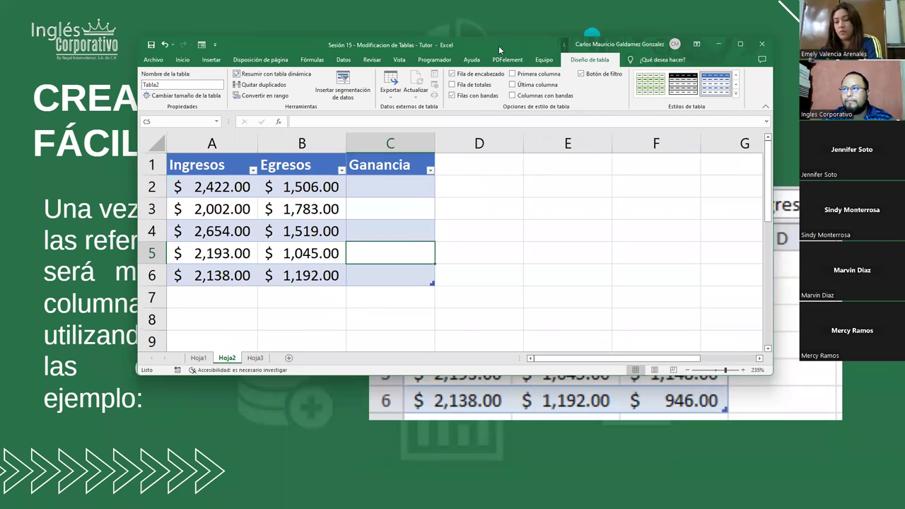
pyautogui.moveTo(499, 50); pyautogui.dragTo(499, 27)
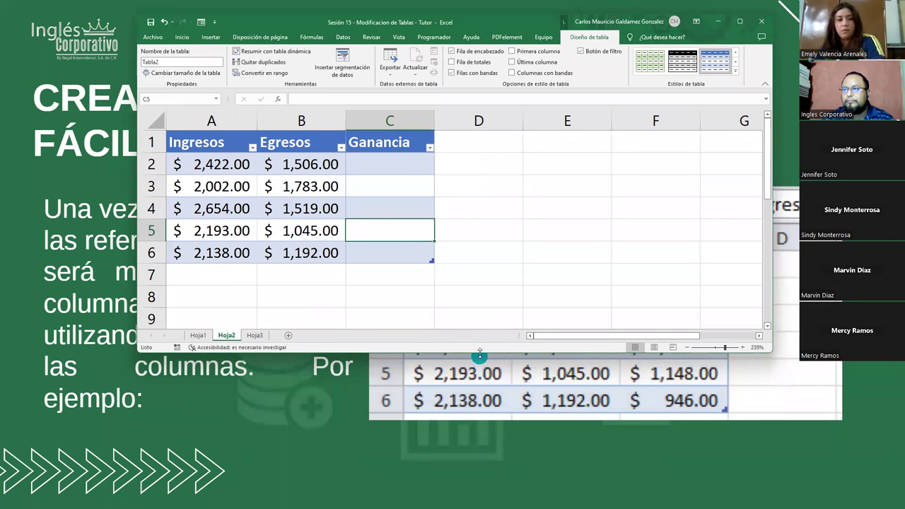
pyautogui.moveTo(479, 352); pyautogui.dragTo(480, 473)
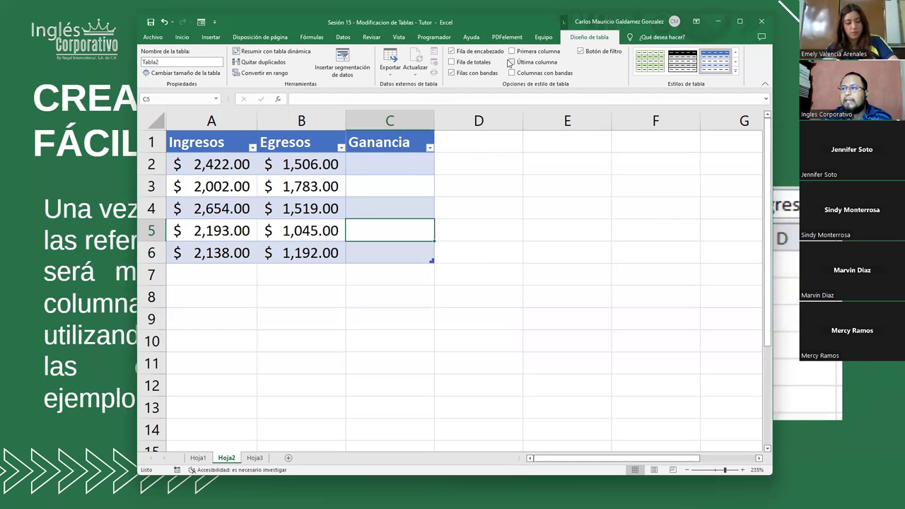
pyautogui.click(580, 52)
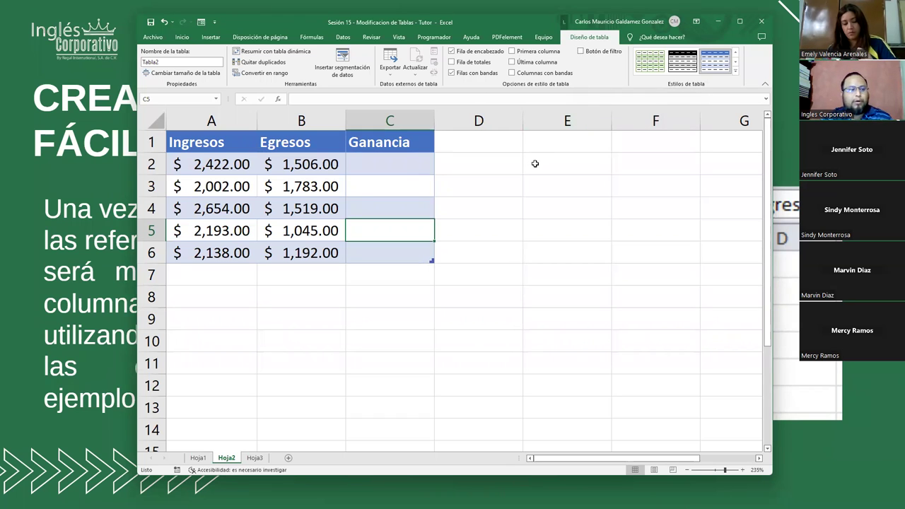
pyautogui.click(580, 52)
pyautogui.click(580, 51)
pyautogui.click(580, 52)
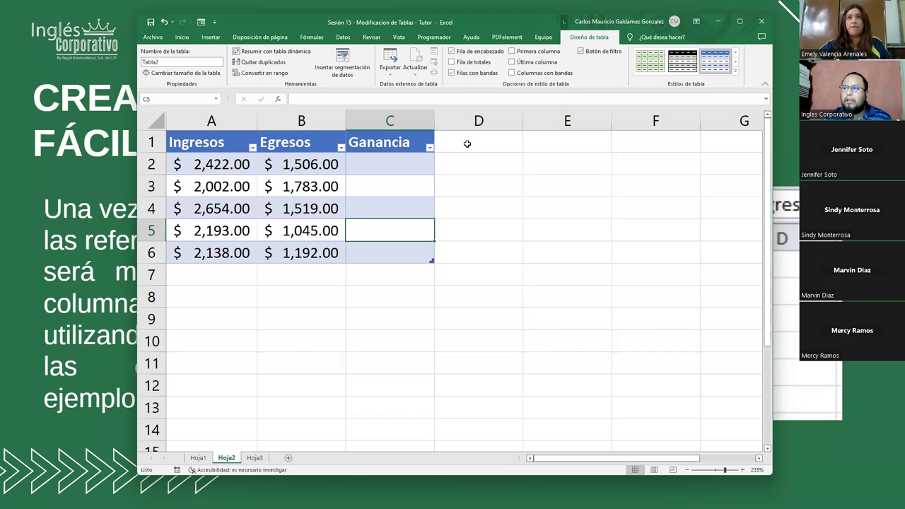
# Turn the table's header row off and back on, and try the total row before removing it
pyautogui.click(451, 52)
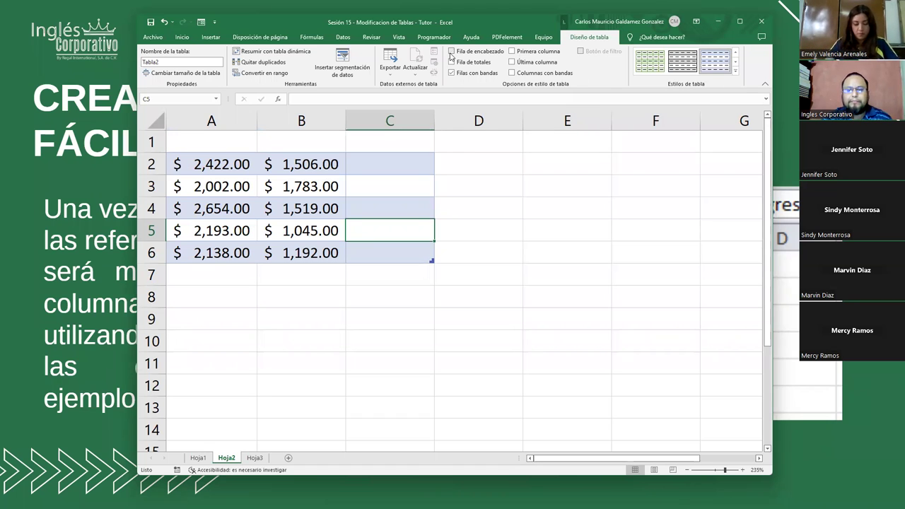
pyautogui.click(451, 51)
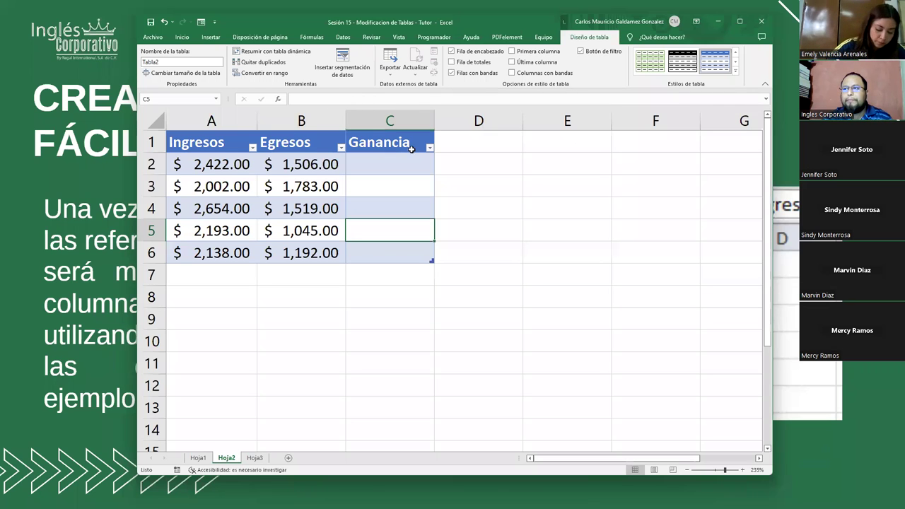
pyautogui.click(451, 63)
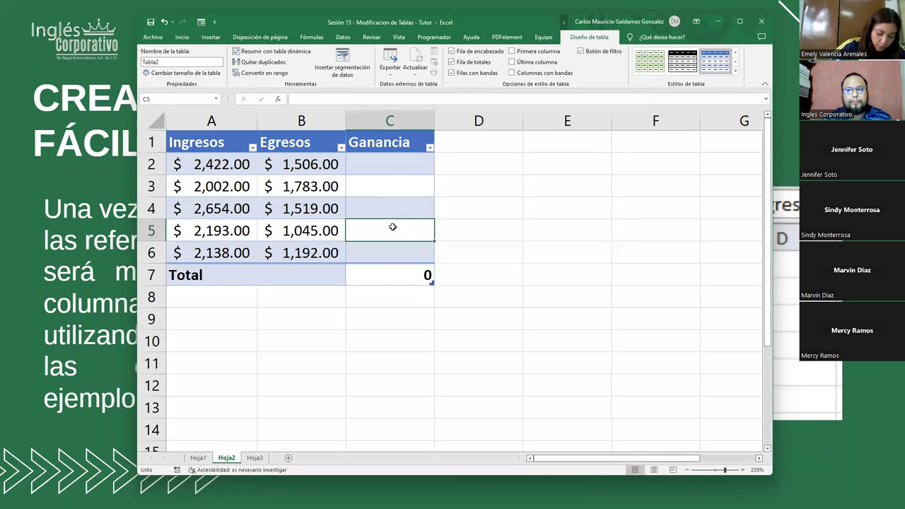
pyautogui.click(451, 62)
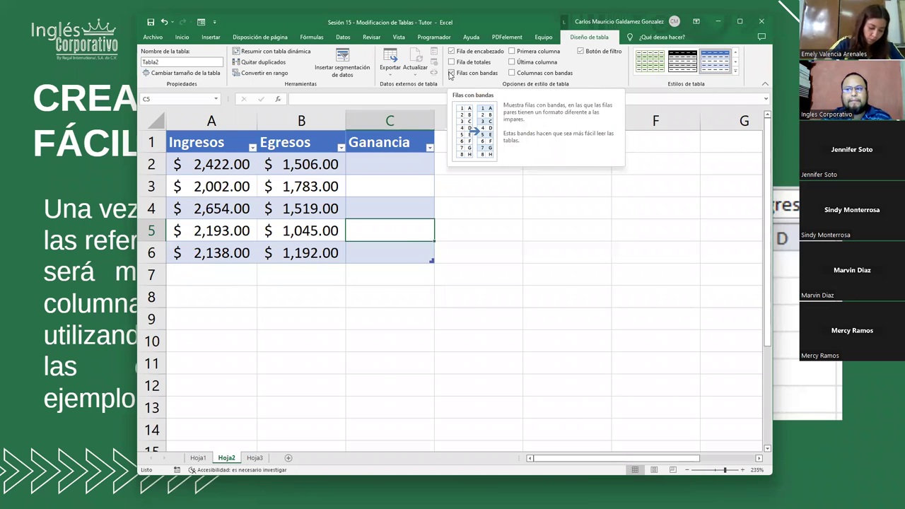
# Switch the table's banded rows off and back on, and try the first-column emphasis before removing it
pyautogui.click(452, 74)
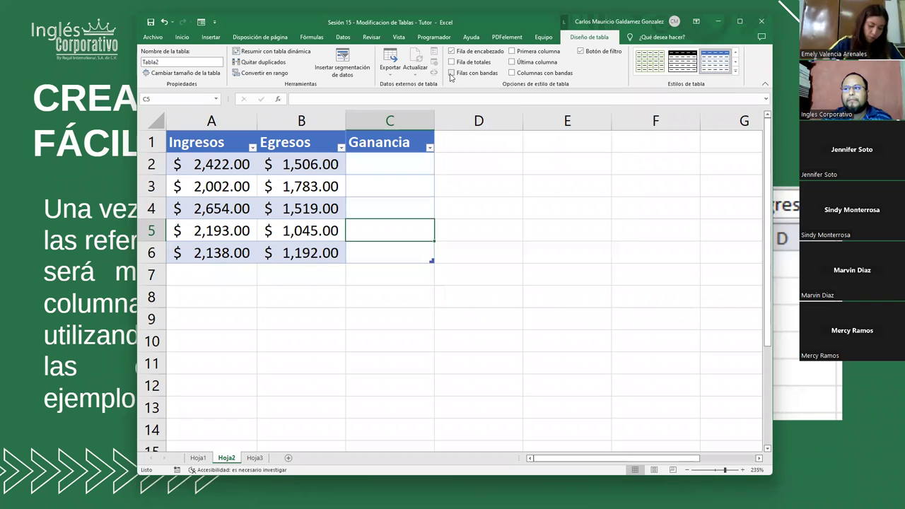
pyautogui.click(451, 73)
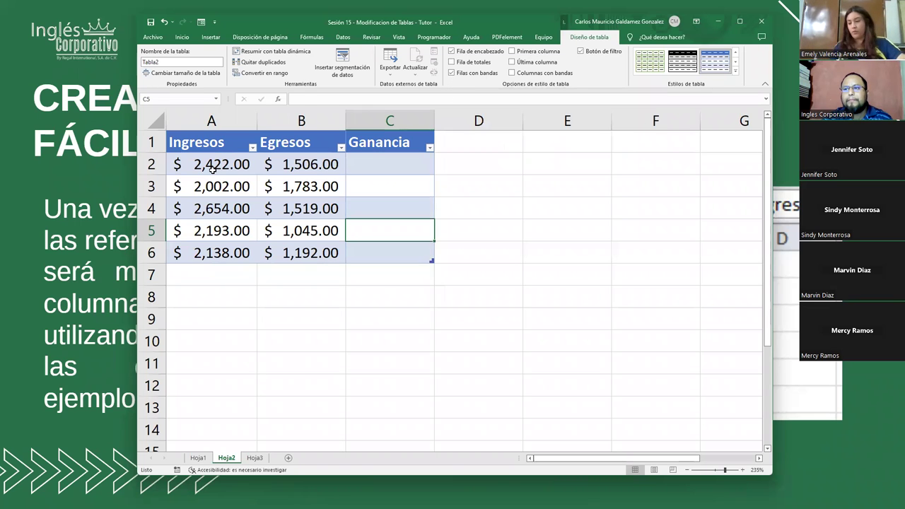
pyautogui.click(212, 167)
pyautogui.click(451, 74)
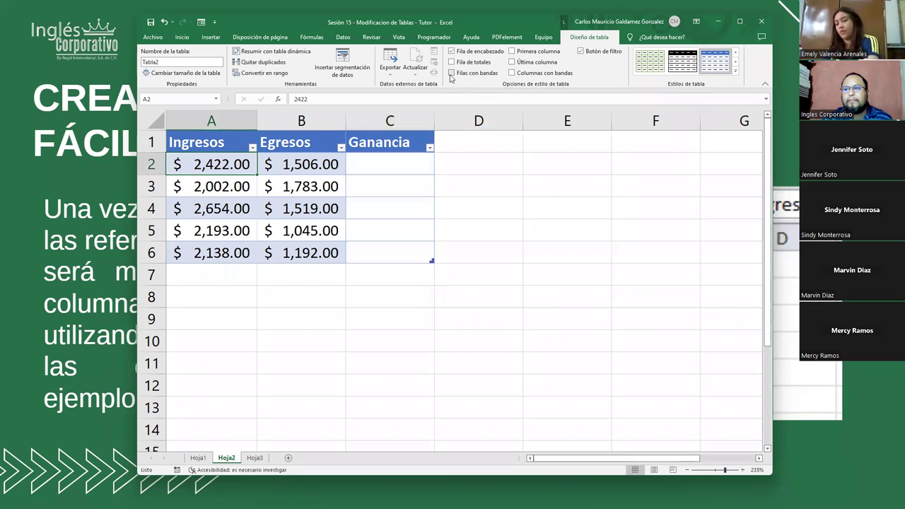
pyautogui.click(451, 74)
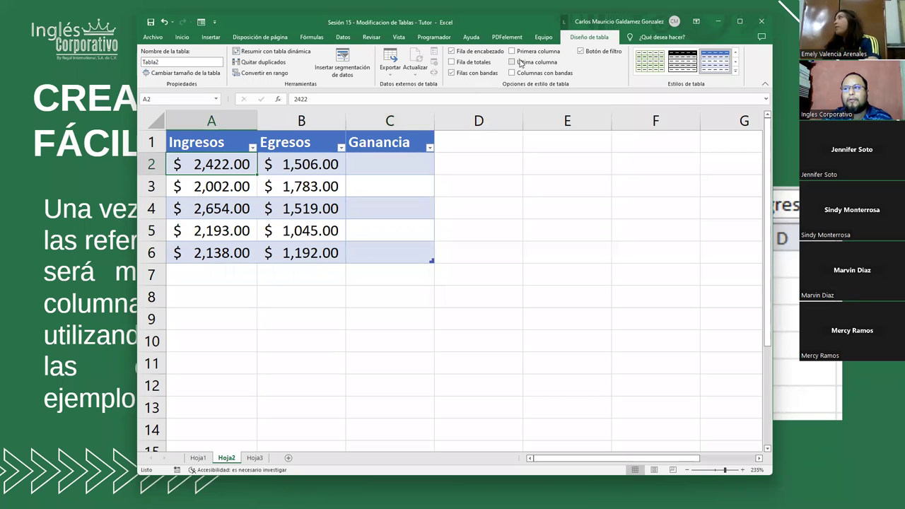
pyautogui.click(511, 51)
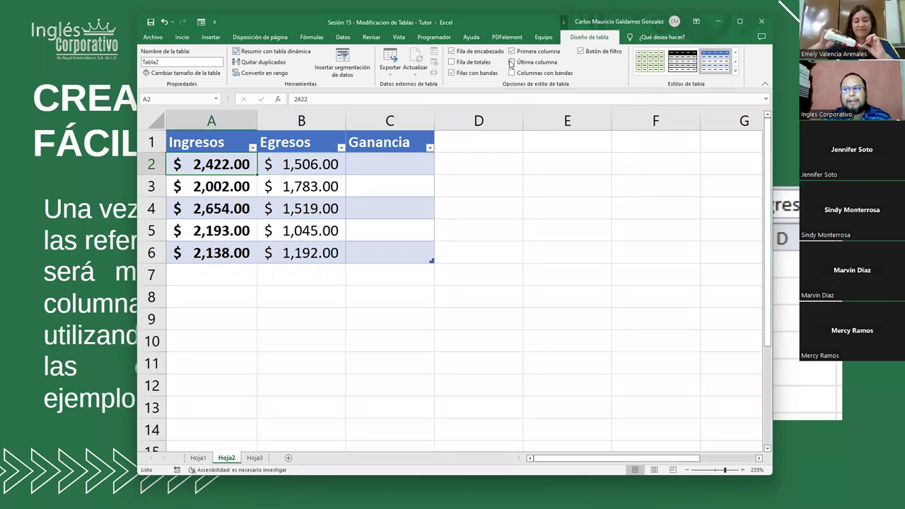
pyautogui.click(511, 52)
# Turn on the table's last-column emphasis and test it with the sample text "ghfhfg" in C2
pyautogui.click(511, 62)
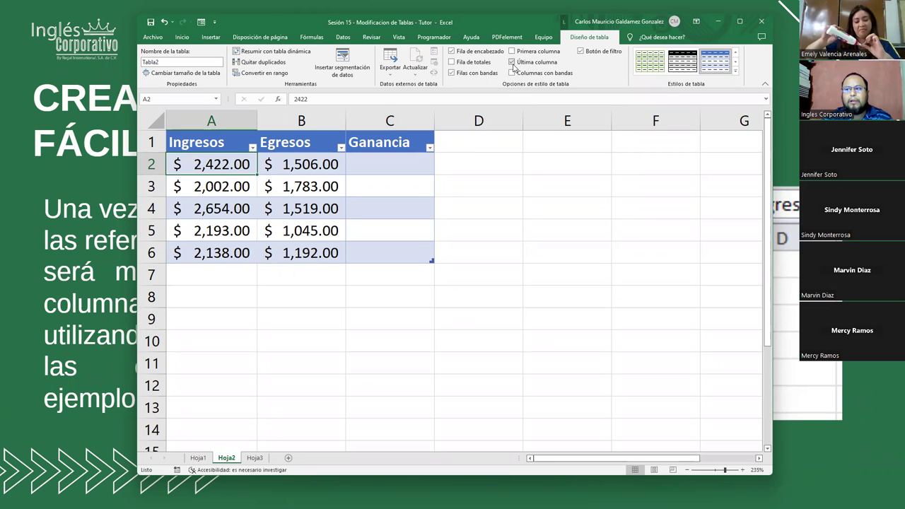
pyautogui.click(393, 163)
pyautogui.write('ghfhfg')
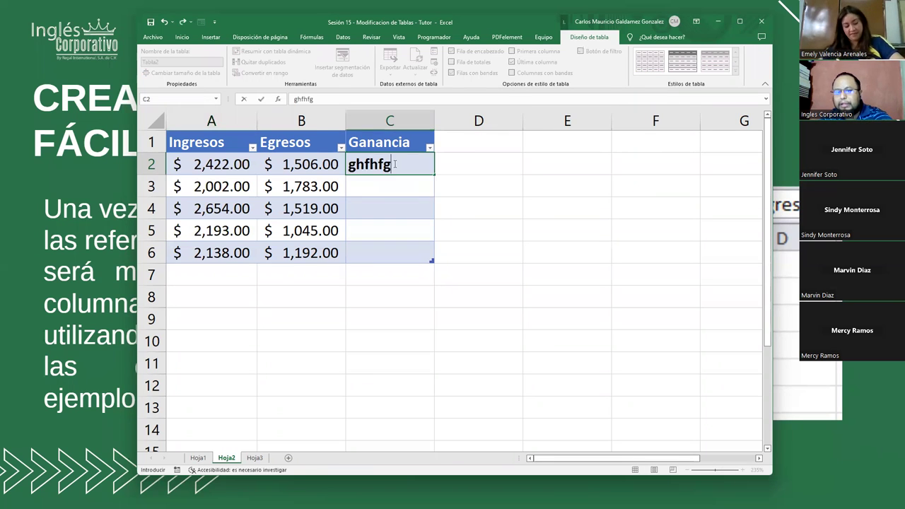
pyautogui.press('Return')
pyautogui.click(429, 161)
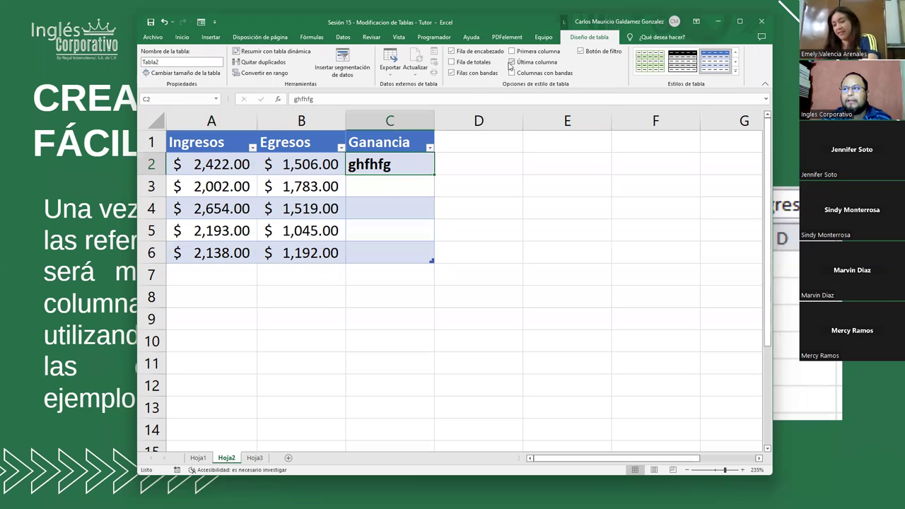
pyautogui.click(511, 62)
pyautogui.click(511, 63)
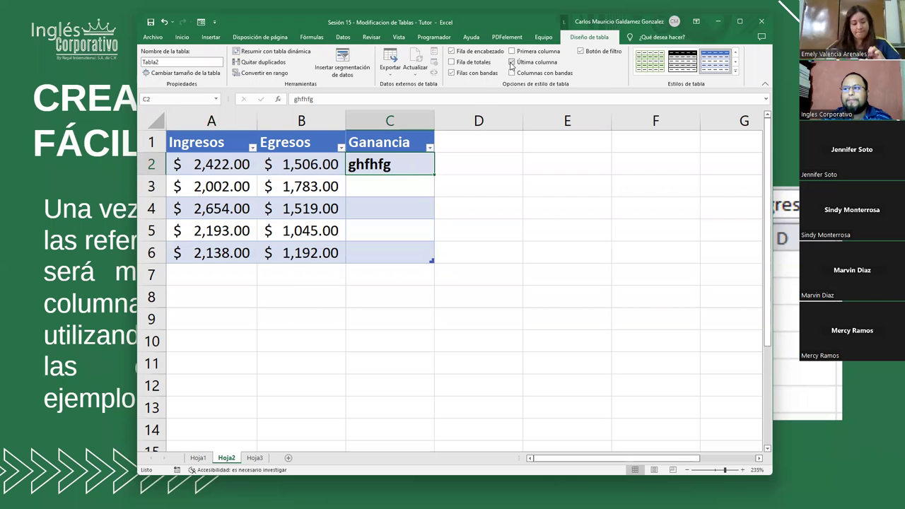
# Try banded columns on the table, and leave both banded rows and banded columns switched off
pyautogui.click(511, 73)
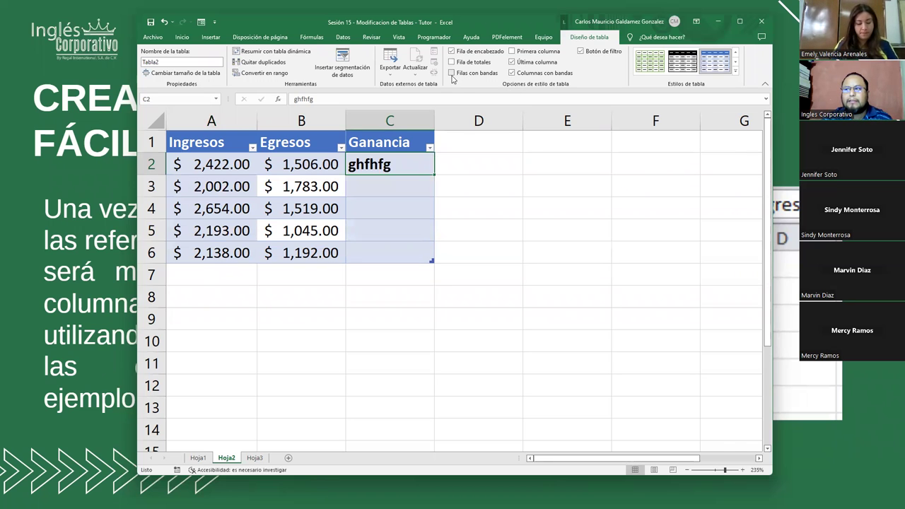
pyautogui.click(512, 73)
pyautogui.click(512, 73)
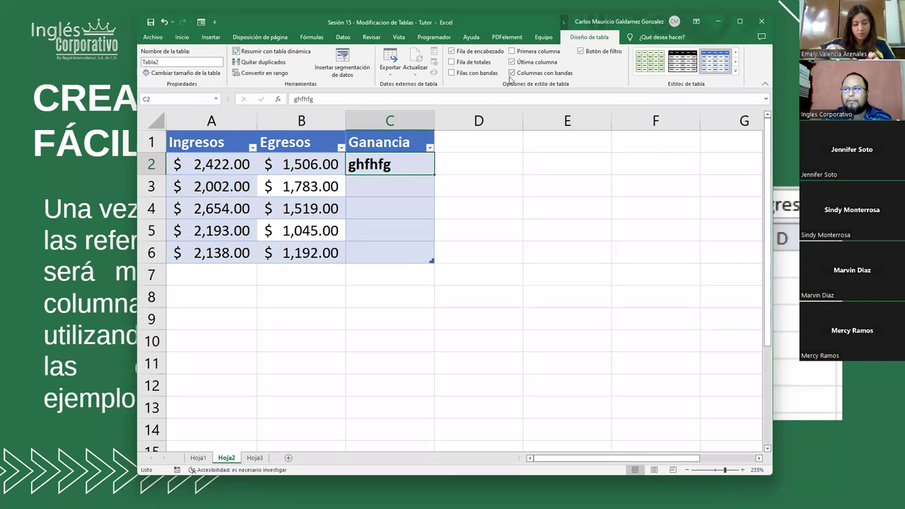
pyautogui.click(511, 73)
# Turn off the table's last-column emphasis and clear the sample text from cell C2
pyautogui.click(512, 61)
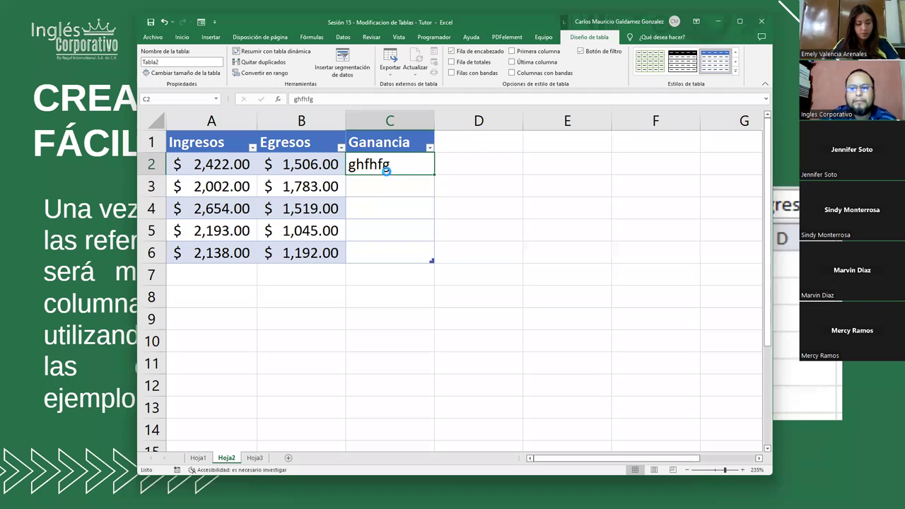
pyautogui.press('Delete')
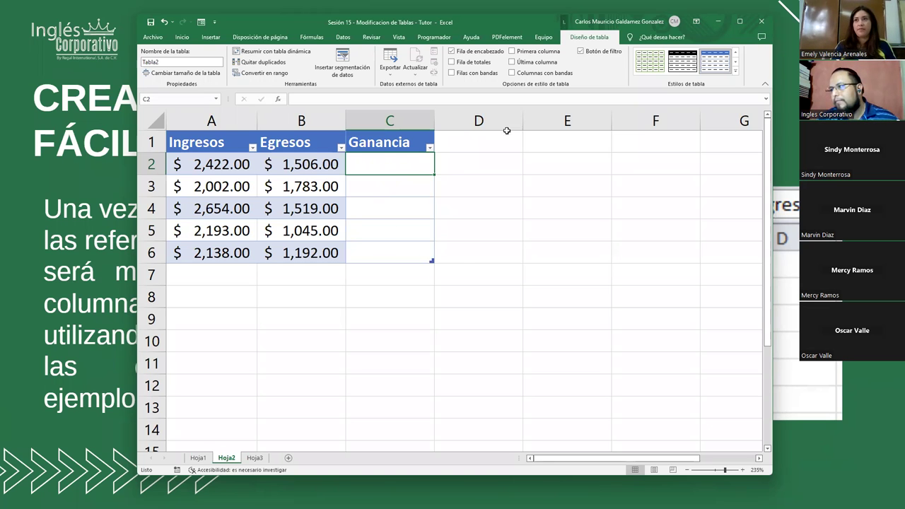
# Fill the Ganancia column by entering the formula =a2-b2 in C2, and select the results in C2:C6
pyautogui.moveTo(492, 18); pyautogui.dragTo(532, 22)
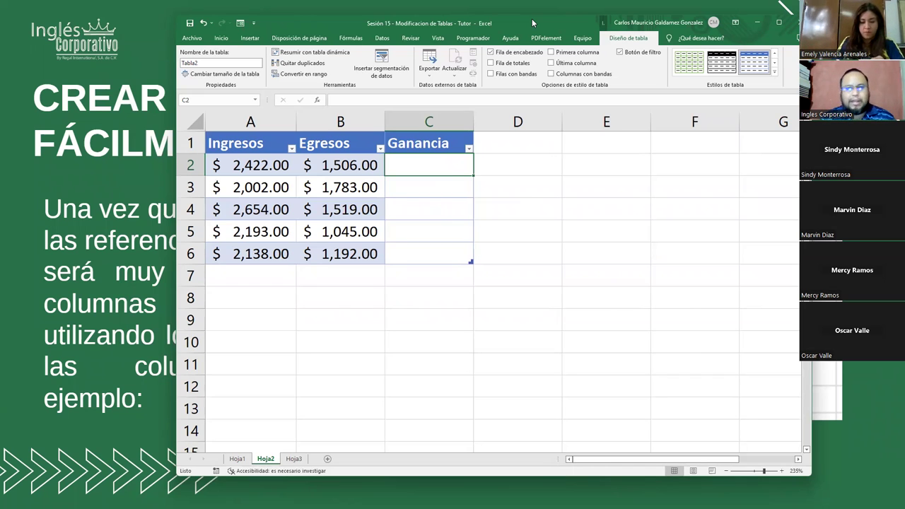
pyautogui.write('a')
pyautogui.press('BackSpace')
pyautogui.write('=')
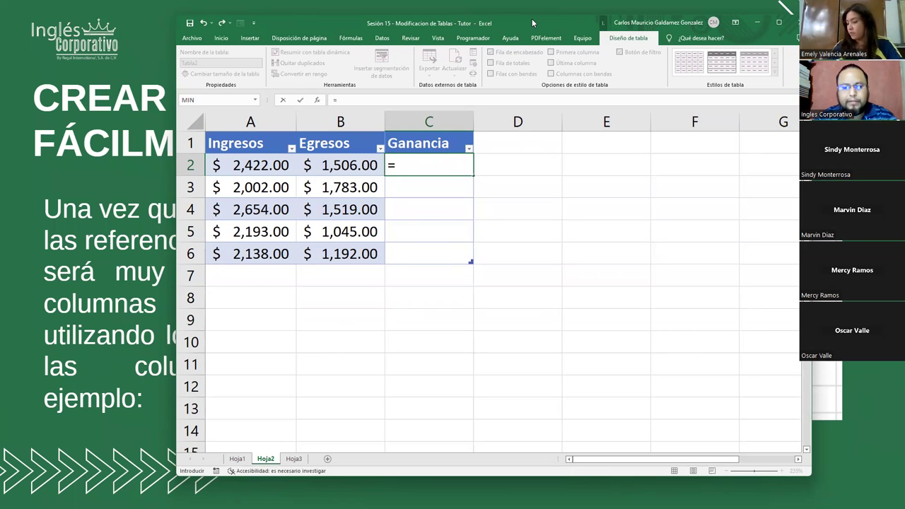
pyautogui.write('a2-b2')
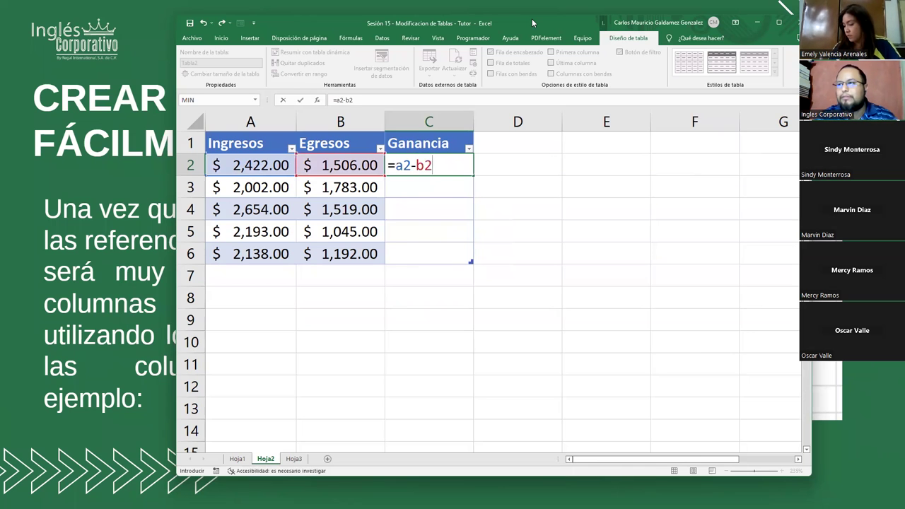
pyautogui.press('Return')
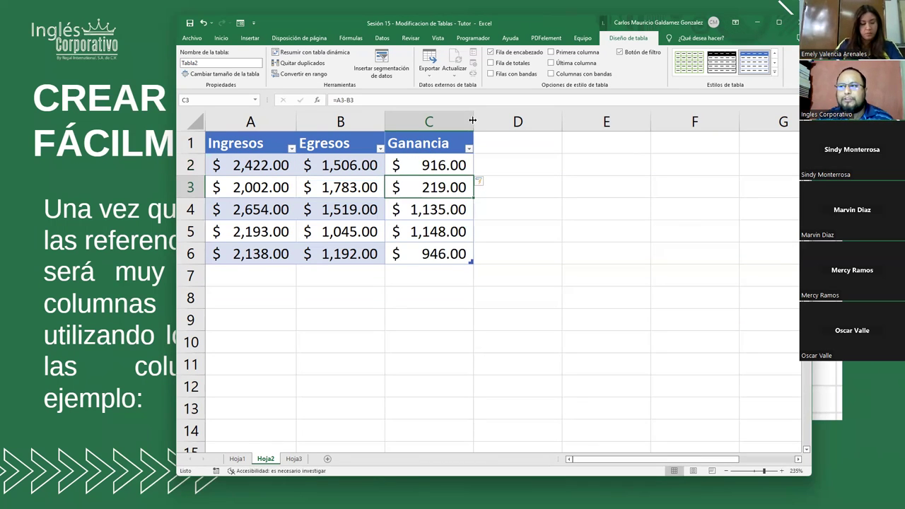
pyautogui.moveTo(412, 166); pyautogui.dragTo(413, 257)
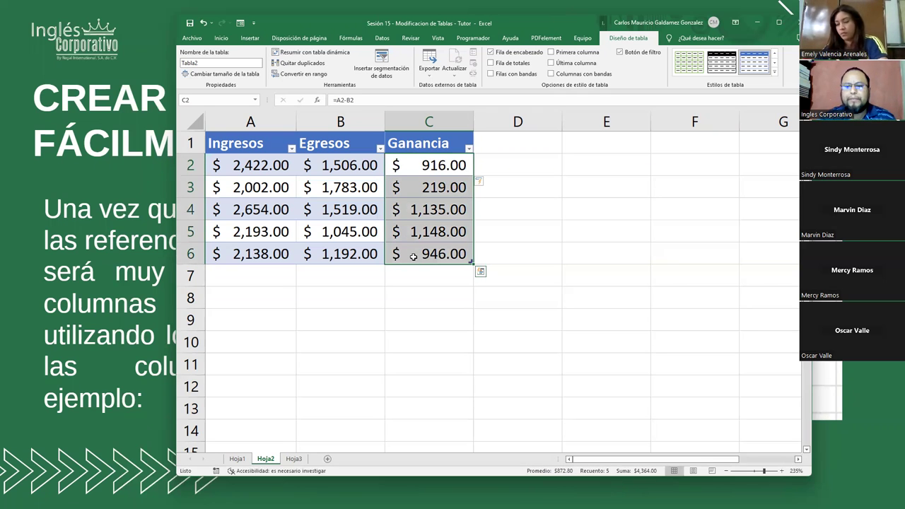
# Clear the calculated results from the Ganancia column in C2:C6
pyautogui.press('Delete')
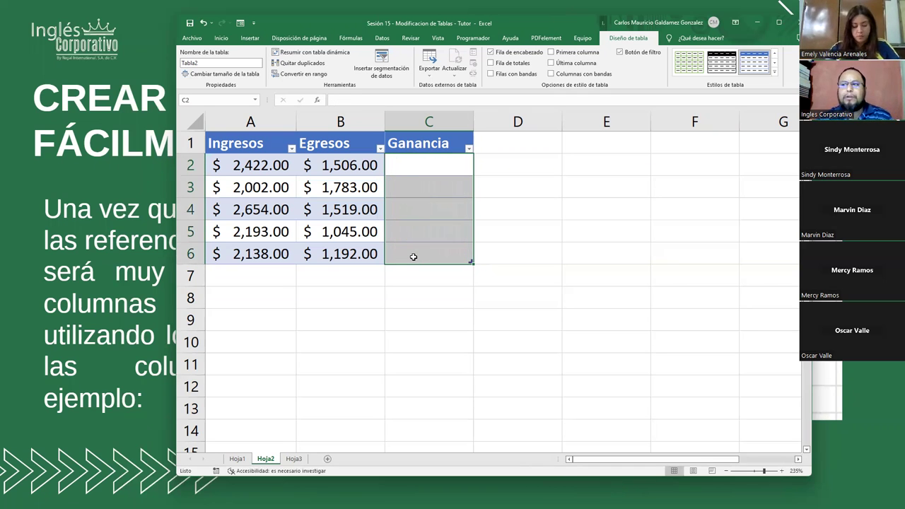
pyautogui.click(410, 173)
pyautogui.moveTo(263, 143); pyautogui.dragTo(433, 250)
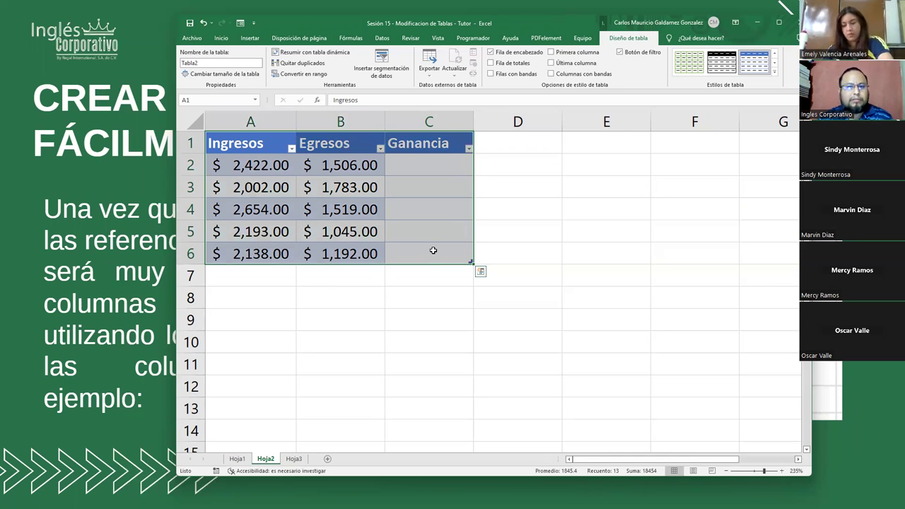
pyautogui.click(432, 171)
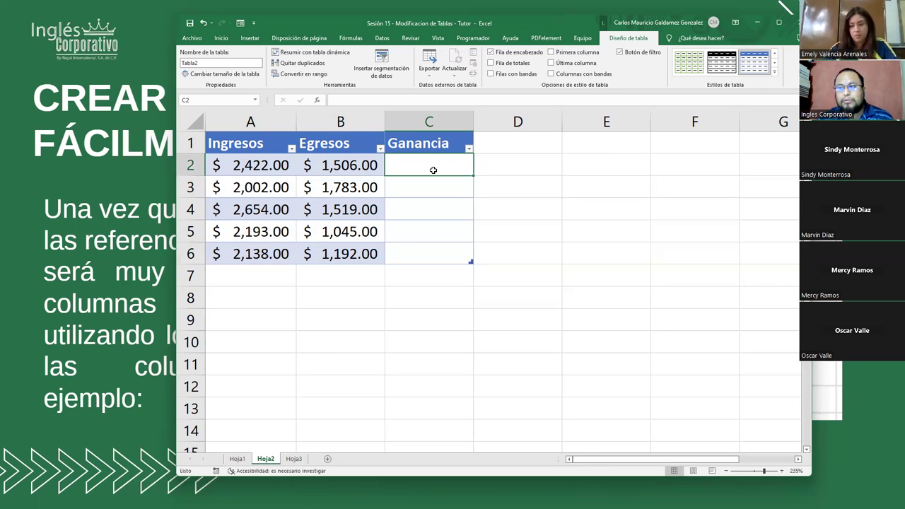
pyautogui.click(241, 143)
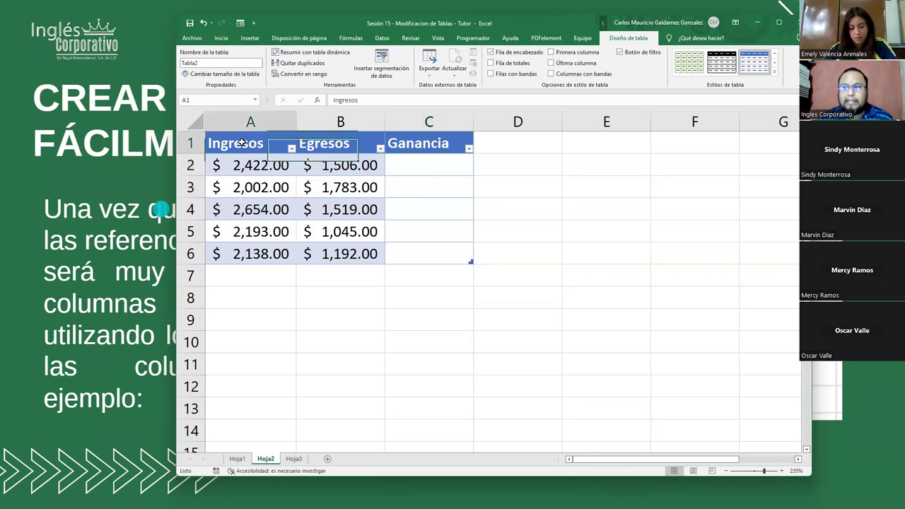
pyautogui.click(406, 145)
pyautogui.click(356, 143)
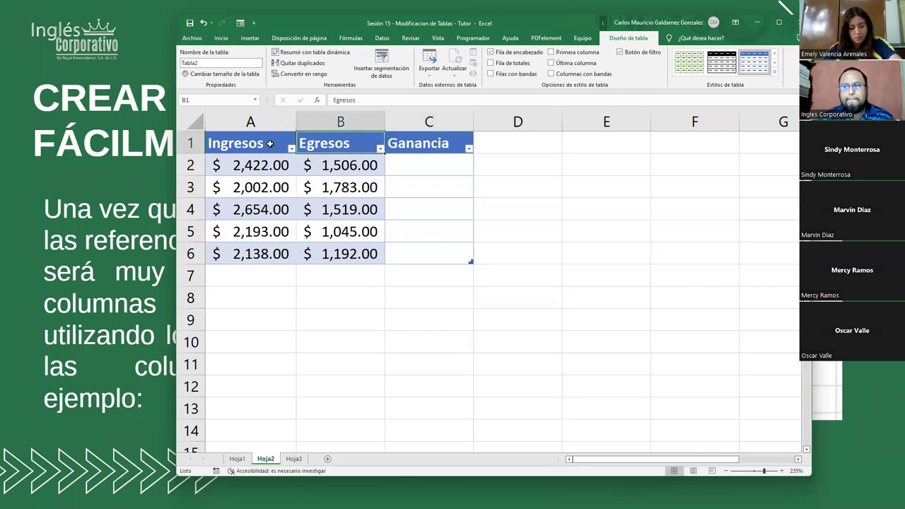
# Start a formula in C2 that refers to the table by its name, Tabla2
pyautogui.click(394, 169)
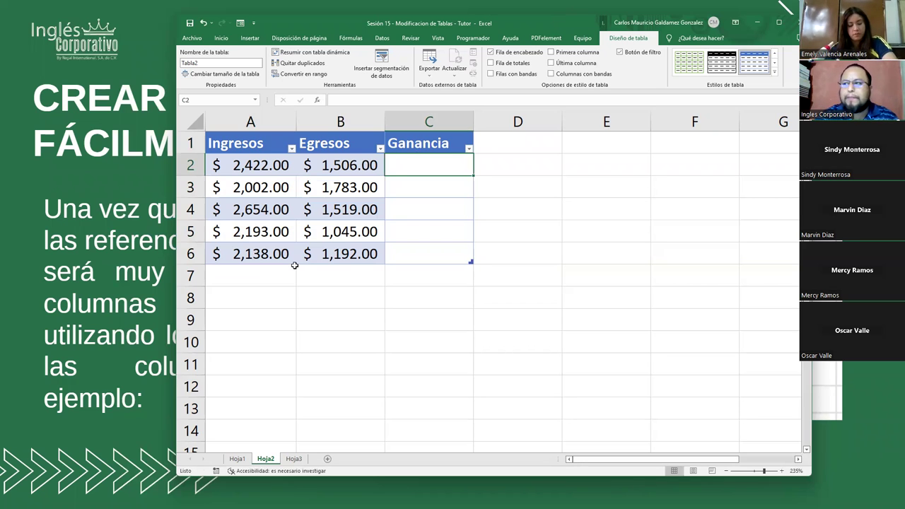
pyautogui.write('?')
pyautogui.press('BackSpace')
pyautogui.write('=')
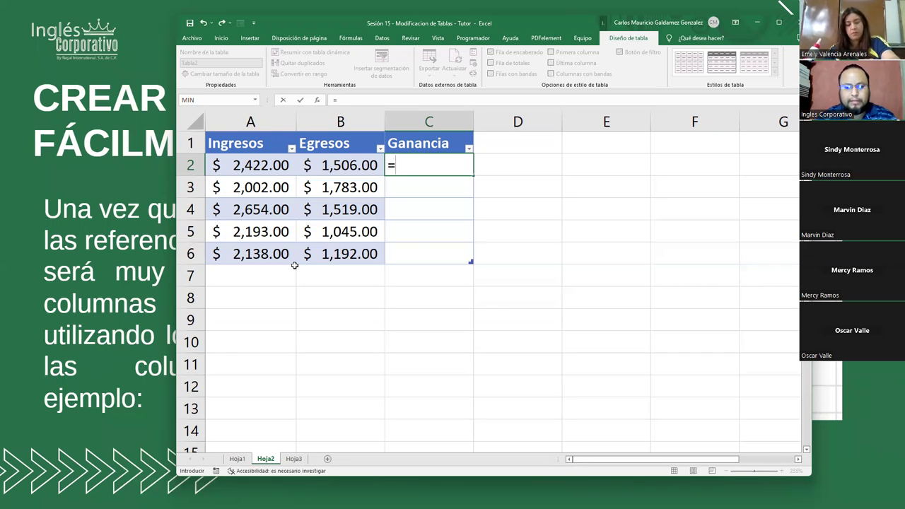
pyautogui.write('tabl1')
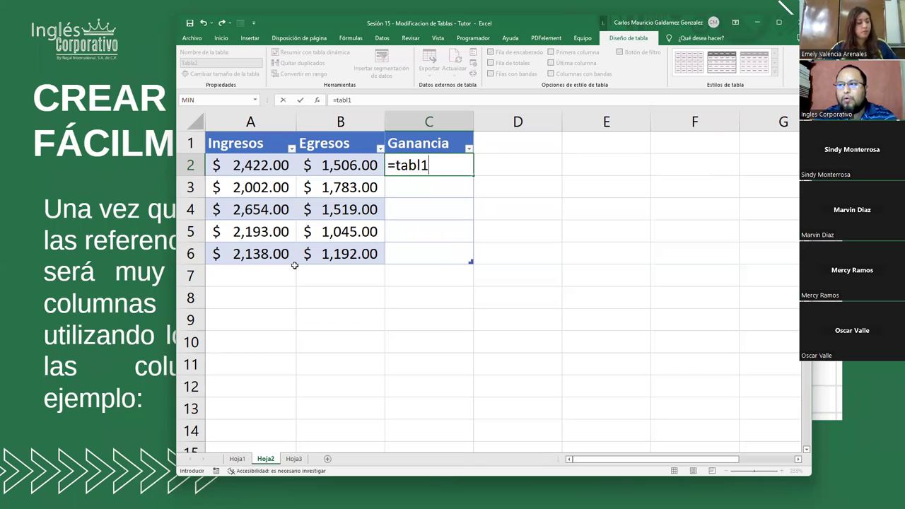
pyautogui.press('BackSpace')
pyautogui.write('a')
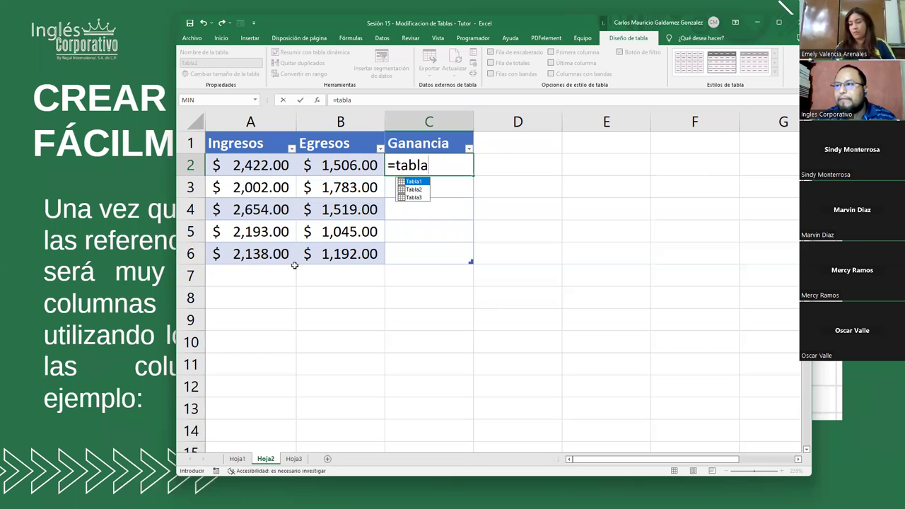
pyautogui.press('Down')
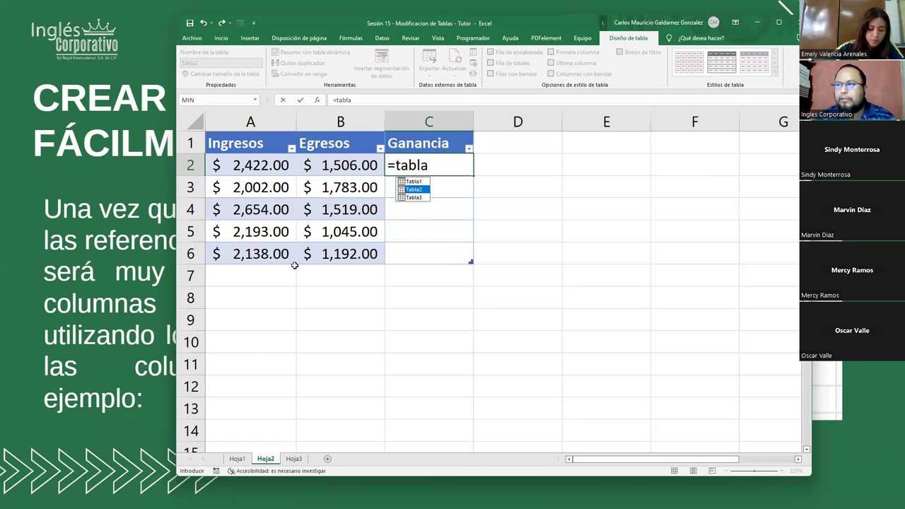
pyautogui.press('Tab')
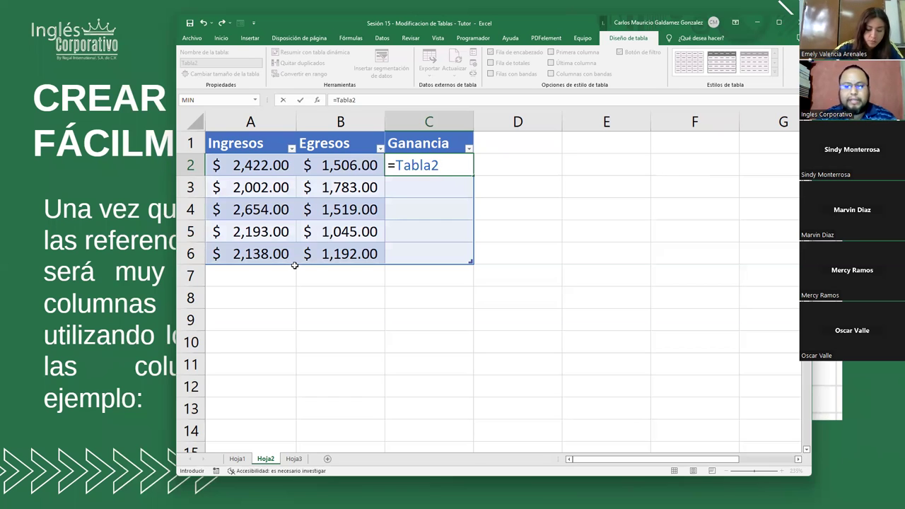
# Complete the first reference in C2's formula with the Ingresos column, as =Tabla2[Ingresos]
pyautogui.write('[')
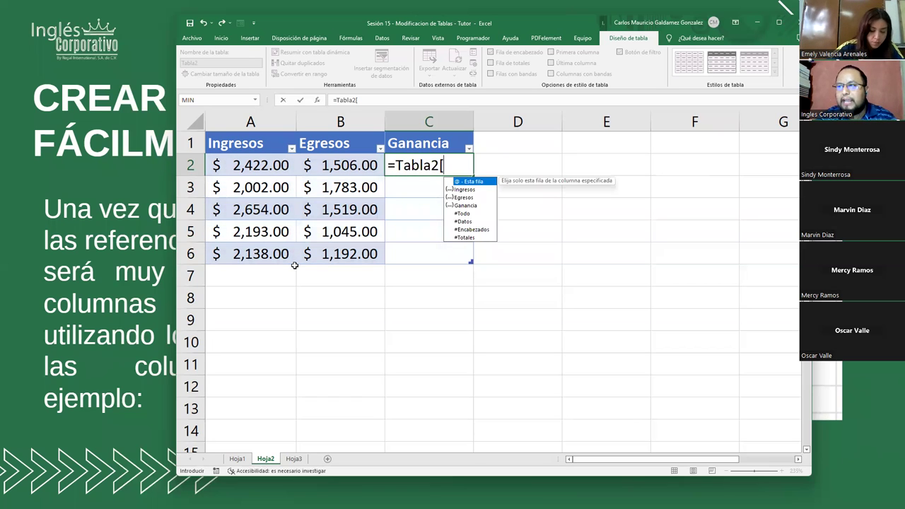
pyautogui.press('Down')
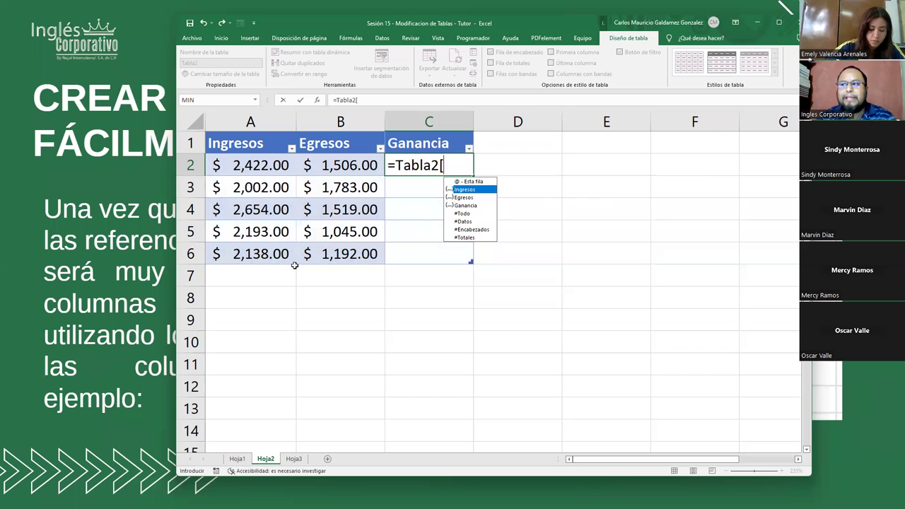
pyautogui.press('Tab')
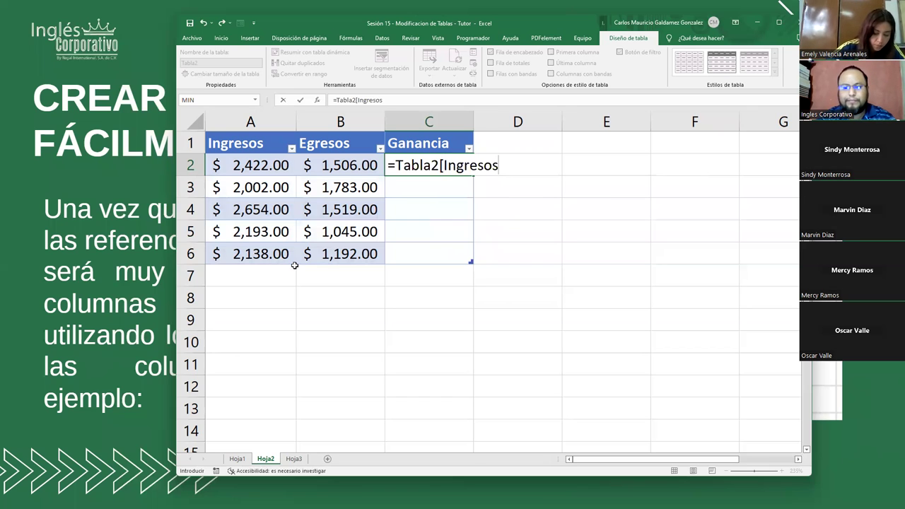
pyautogui.write(']')
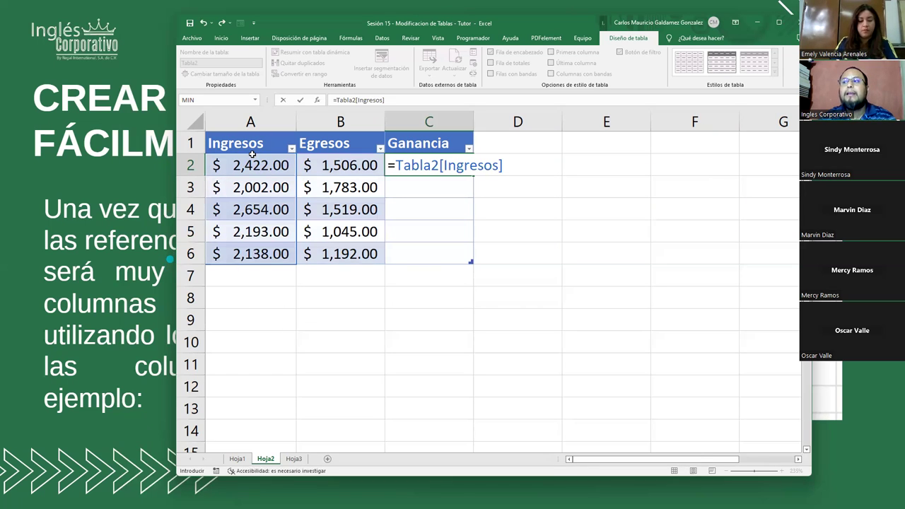
pyautogui.click(27, 110)
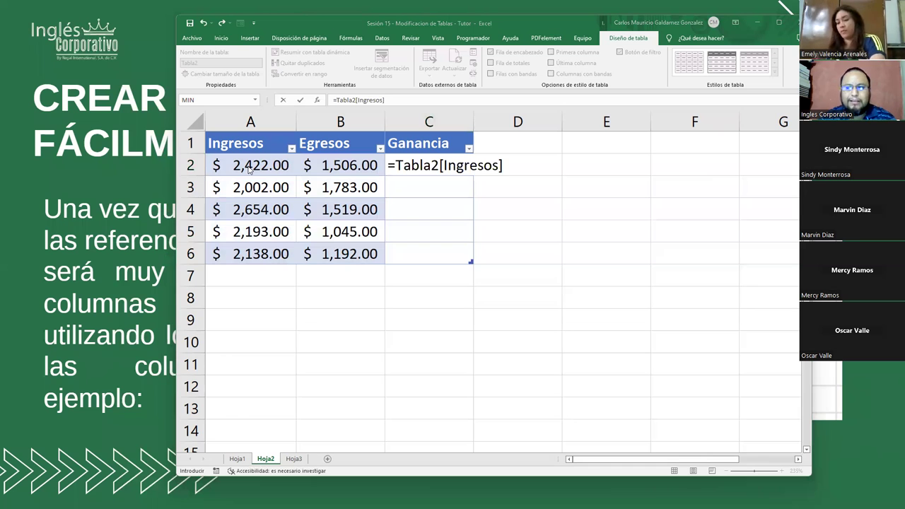
pyautogui.click(465, 167)
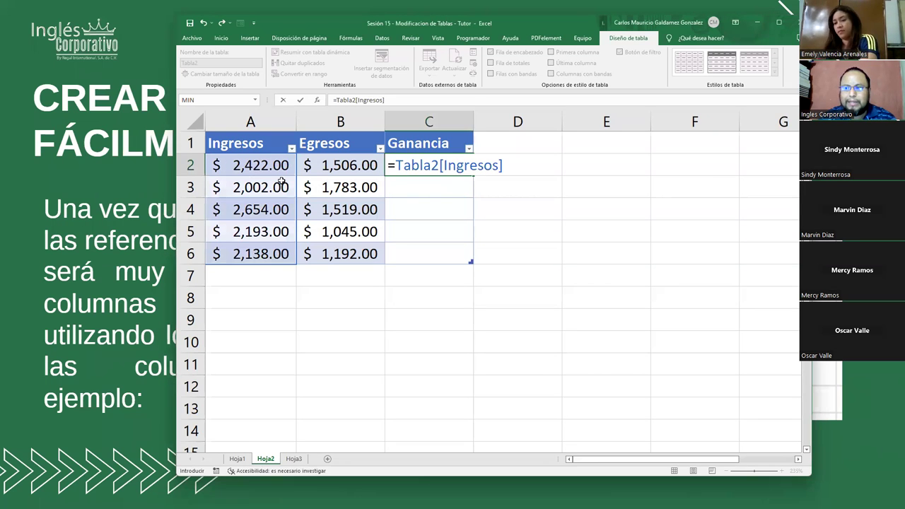
# Extend the formula in C2 to subtract the Egresos column by adding -Tabla2[Egresos]
pyautogui.write('-')
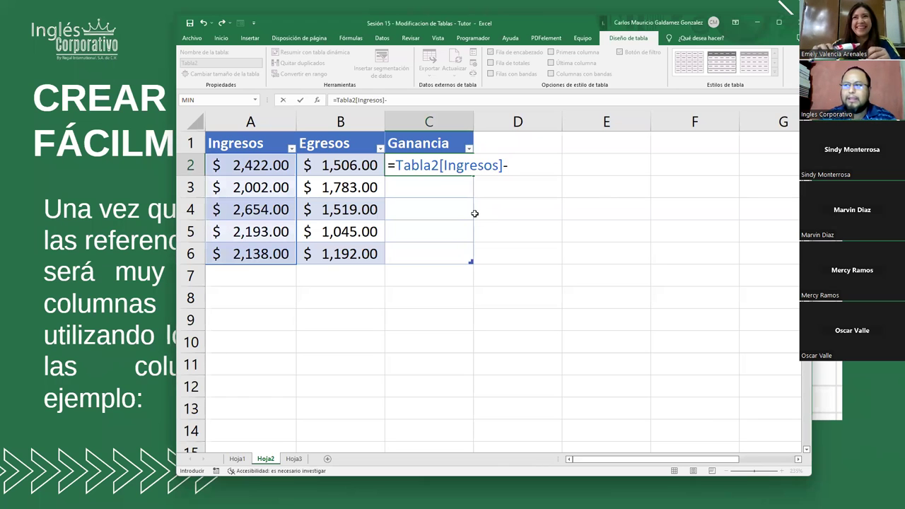
pyautogui.write('Tabla2')
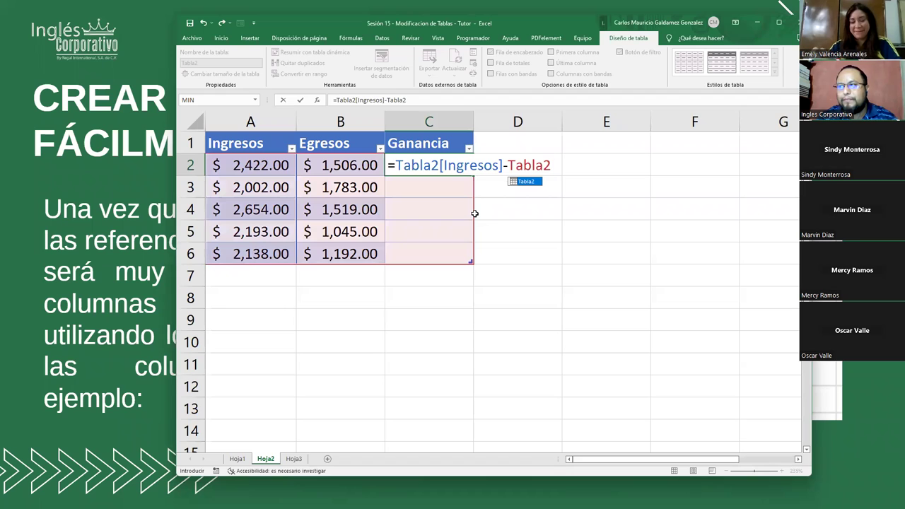
pyautogui.write('[')
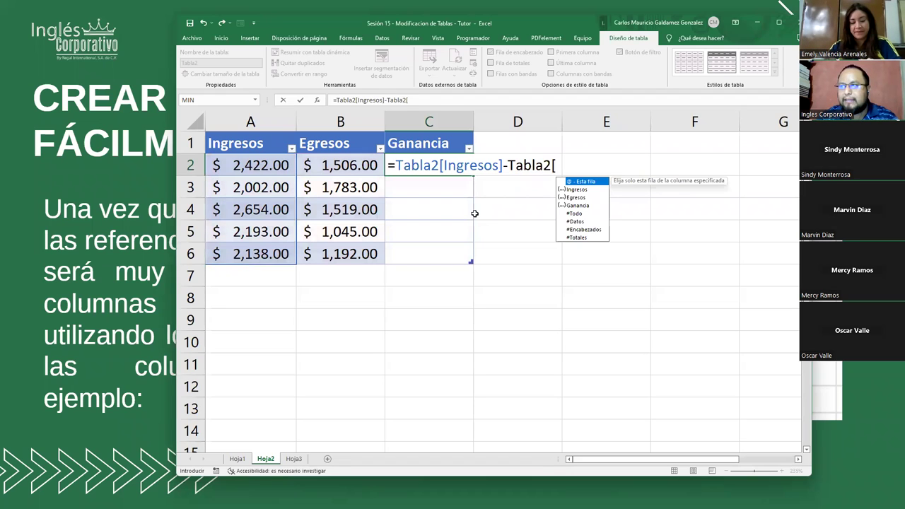
pyautogui.press('Down')
pyautogui.press('Down')
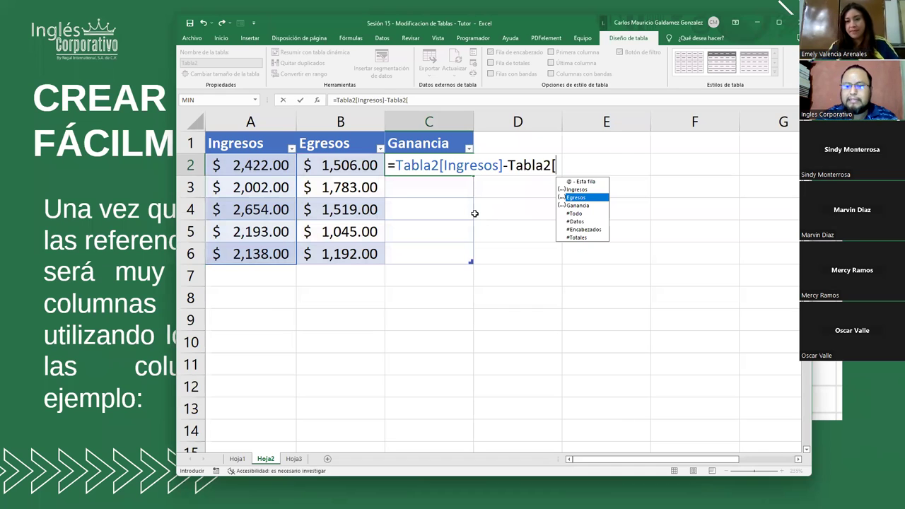
pyautogui.write(']')
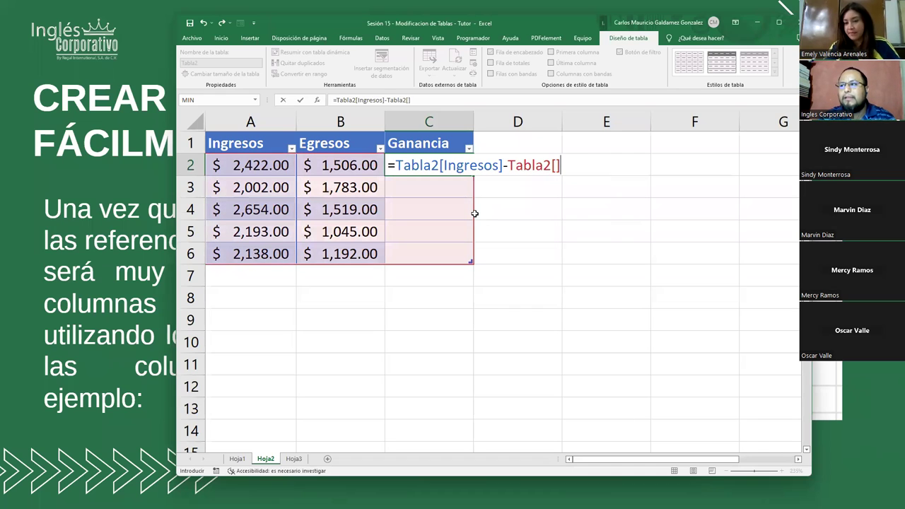
pyautogui.press('BackSpace')
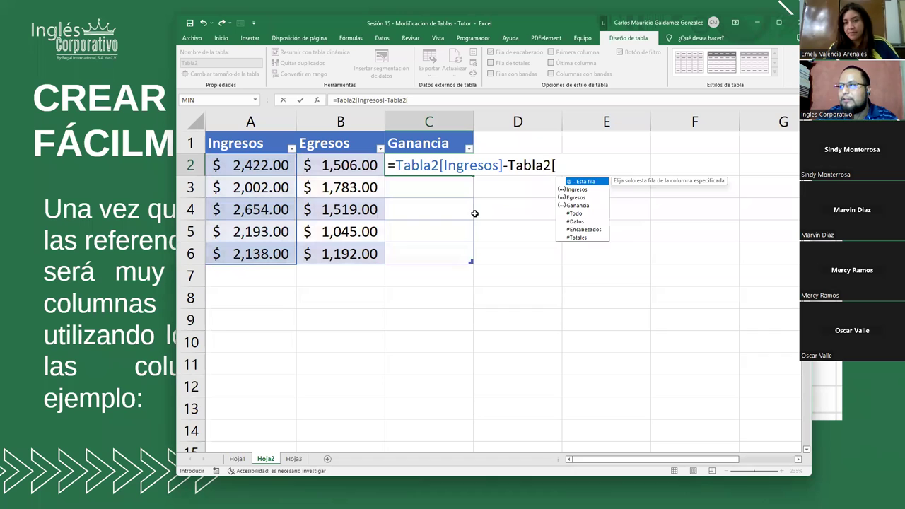
pyautogui.press('Down')
pyautogui.press('Down')
pyautogui.press('Tab')
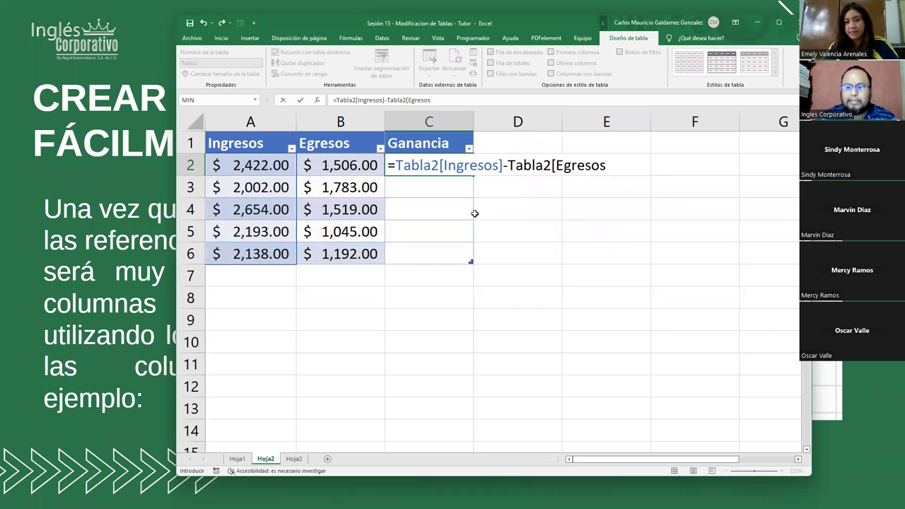
pyautogui.write(']')
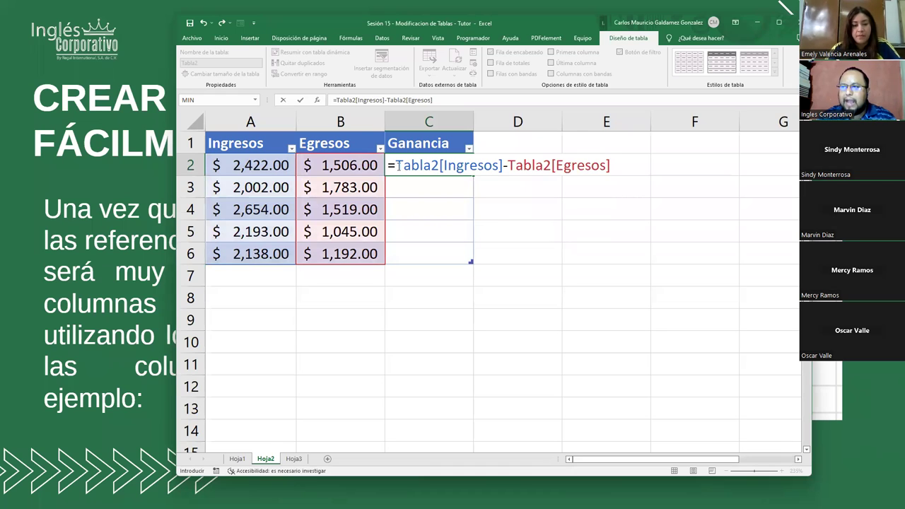
# Remove the table name Tabla2 from the Ingresos reference in C2's formula
pyautogui.moveTo(396, 165); pyautogui.dragTo(441, 165)
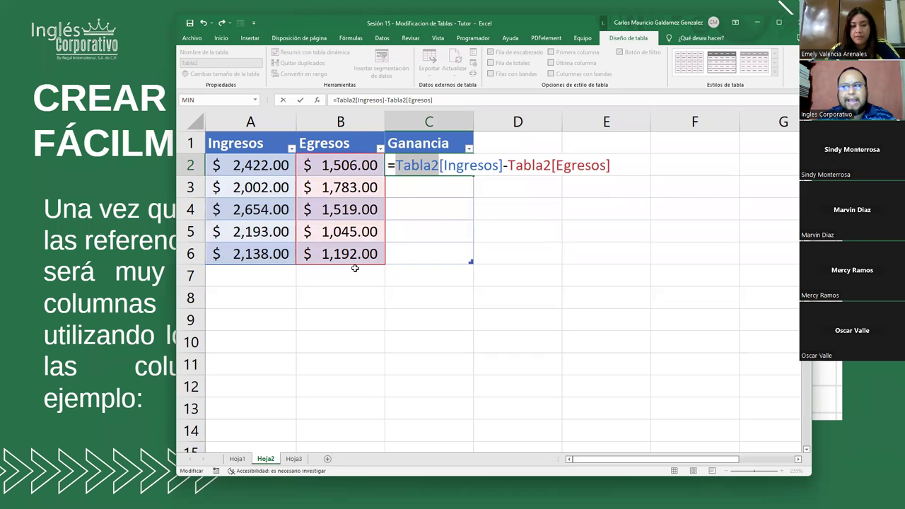
pyautogui.click(428, 165)
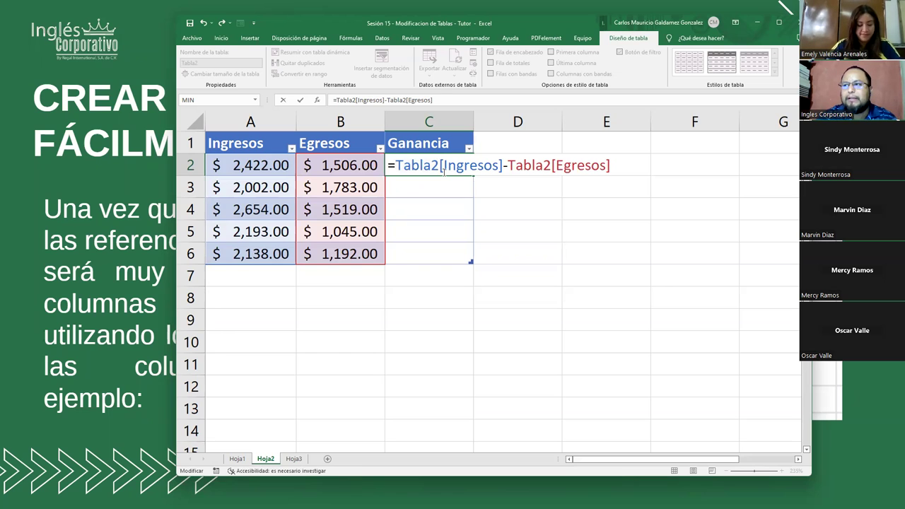
pyautogui.press('BackSpace')
pyautogui.press('BackSpace')
pyautogui.press('BackSpace')
pyautogui.press('BackSpace')
pyautogui.press('BackSpace')
pyautogui.press('BackSpace')
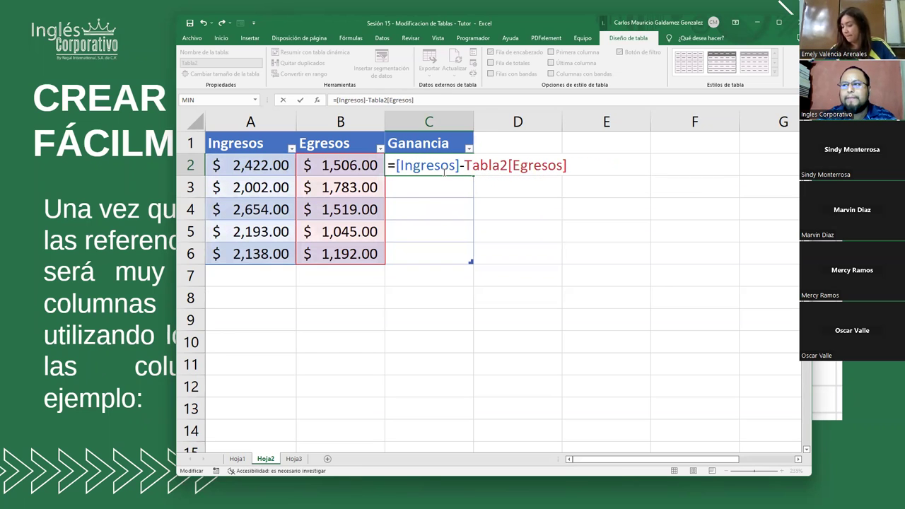
# Remove the table name from the Egresos reference and enter the formula =[Ingresos]-[Egresos] in C2
pyautogui.press('Right')
pyautogui.press('Right')
pyautogui.press('Delete')
pyautogui.press('Delete')
pyautogui.press('Delete')
pyautogui.press('Delete')
pyautogui.press('Delete')
pyautogui.press('Delete')
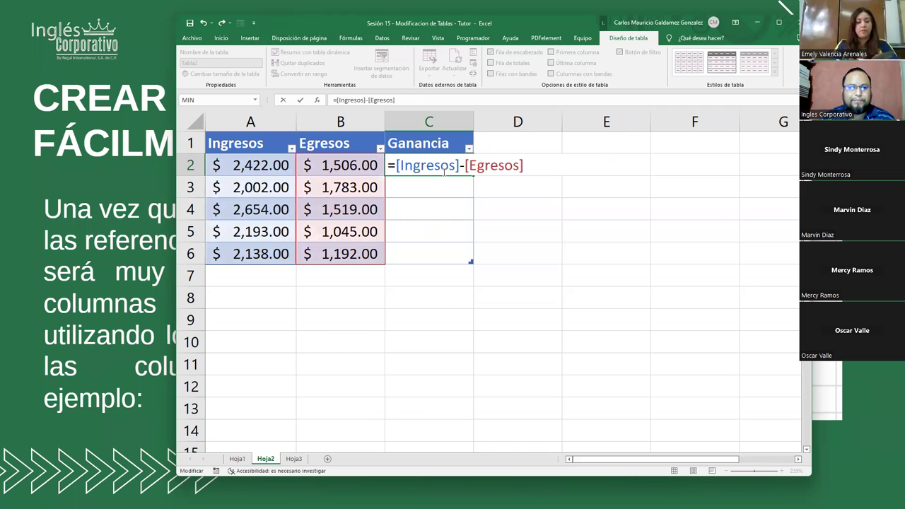
pyautogui.press('End')
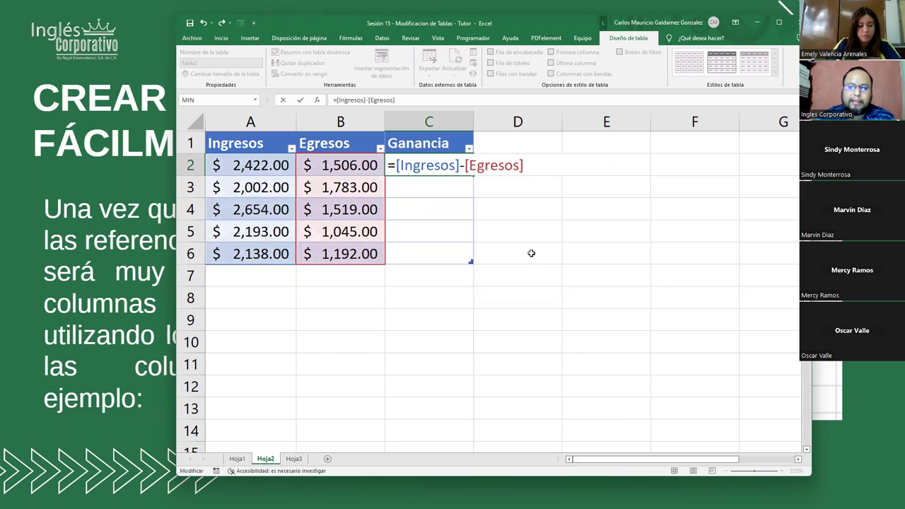
pyautogui.press('Return')
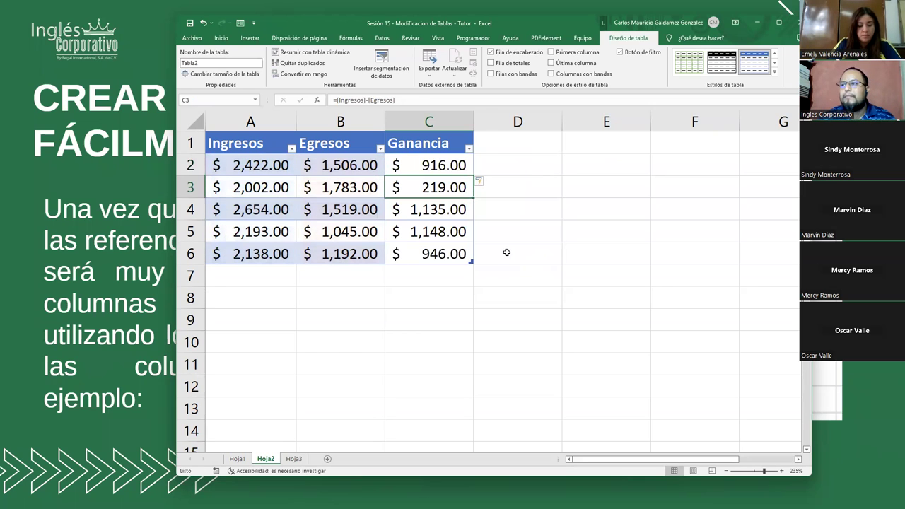
# Examine the formula in each Ganancia cell from C2 to C6
pyautogui.moveTo(425, 166); pyautogui.dragTo(426, 252)
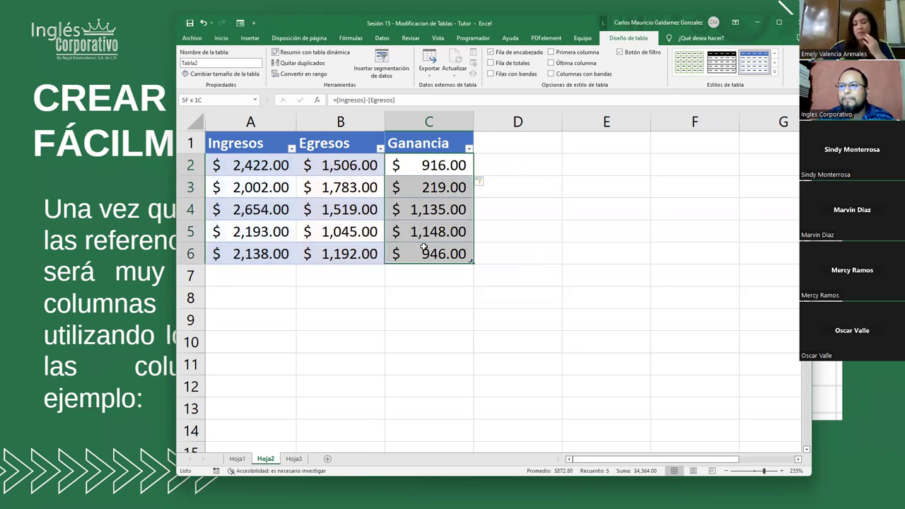
pyautogui.click(409, 164)
pyautogui.click(425, 186)
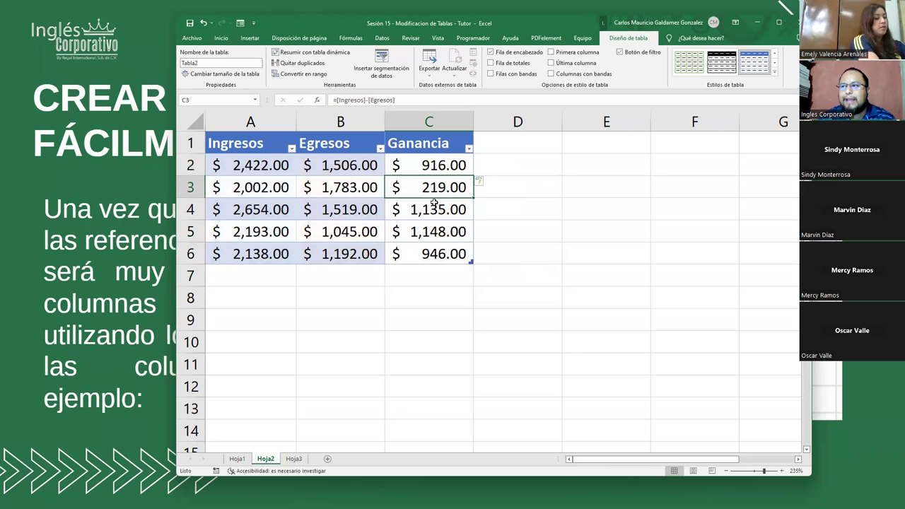
pyautogui.click(431, 205)
pyautogui.click(442, 232)
pyautogui.click(446, 256)
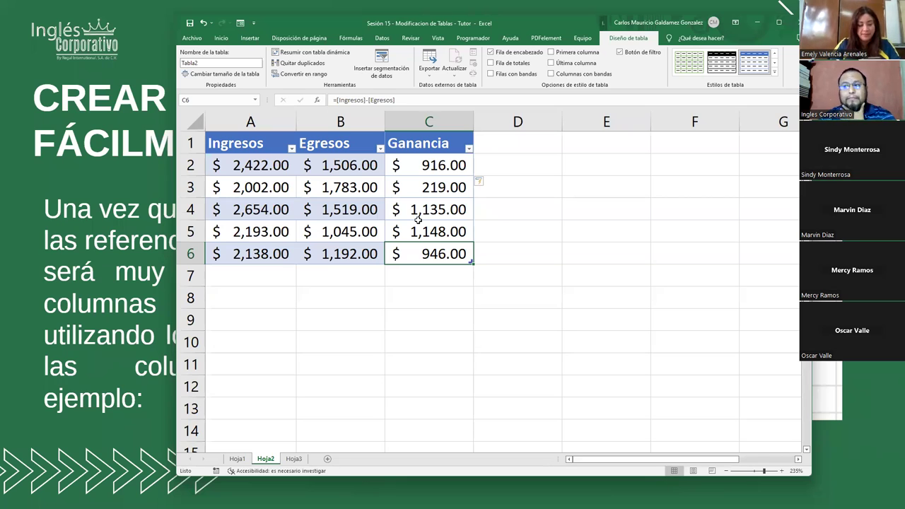
pyautogui.click(421, 169)
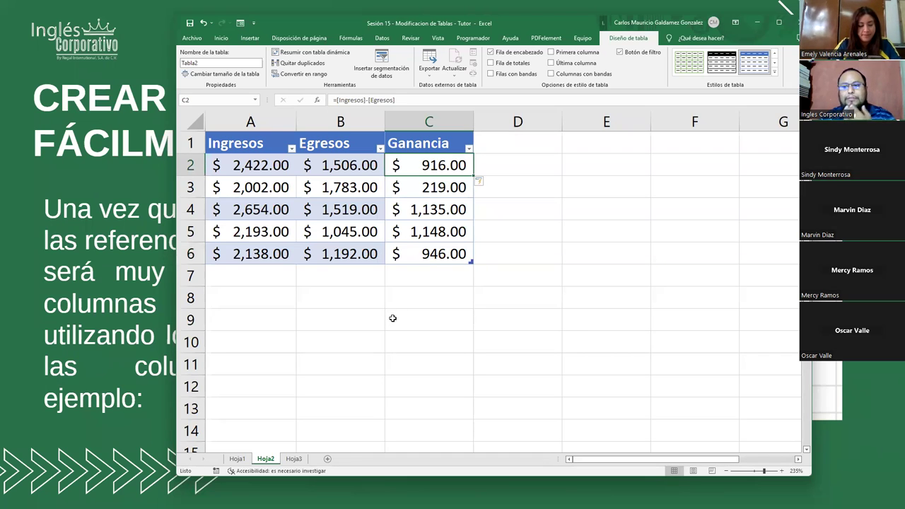
# Check which columns the Ganancia formulas in C5, C4 and C2 reference
pyautogui.click(426, 185)
pyautogui.click(427, 213)
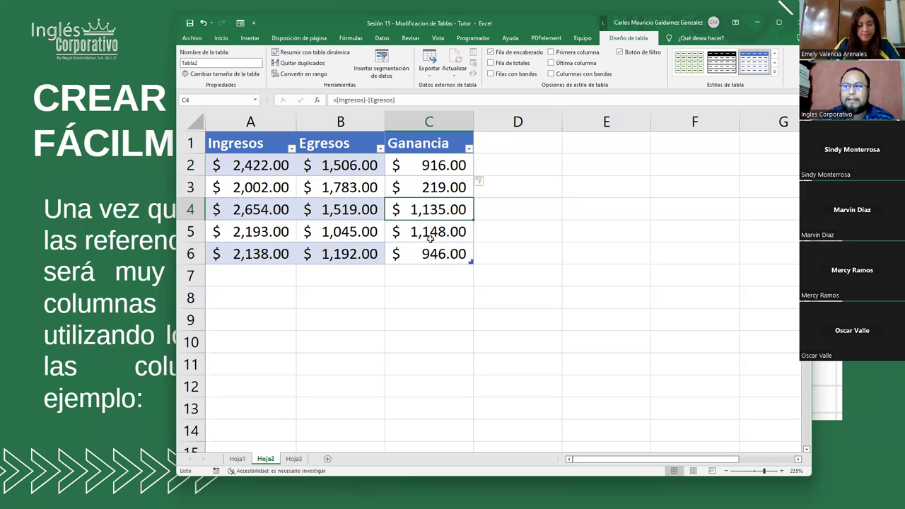
pyautogui.click(430, 239)
pyautogui.press('F2')
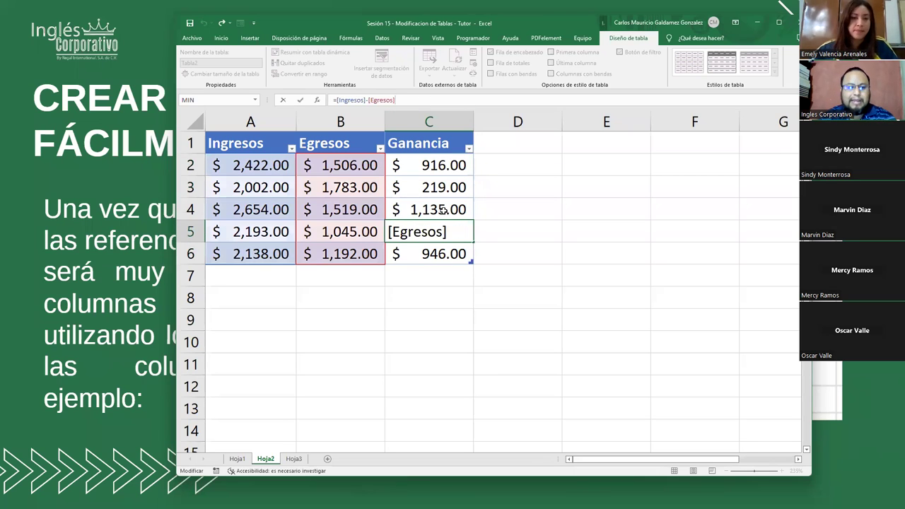
pyautogui.click(440, 210)
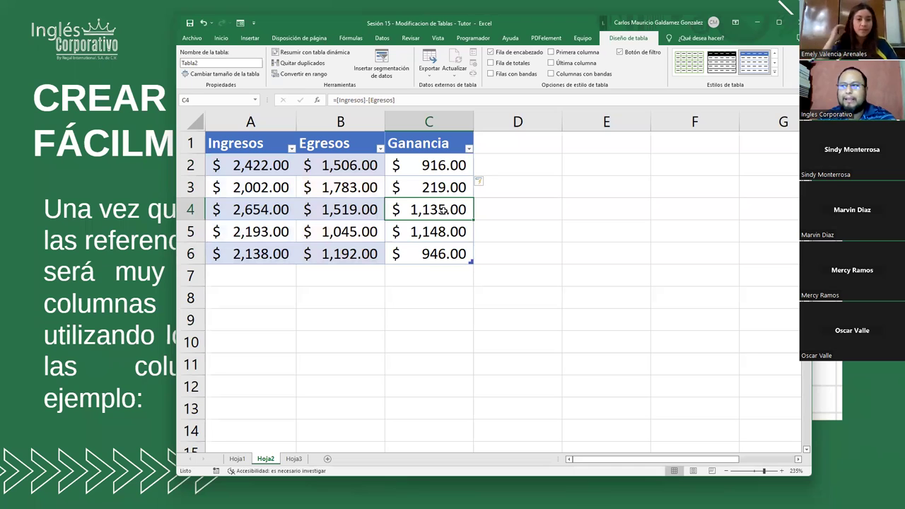
pyautogui.press('F2')
pyautogui.press('Escape')
pyautogui.click(449, 164)
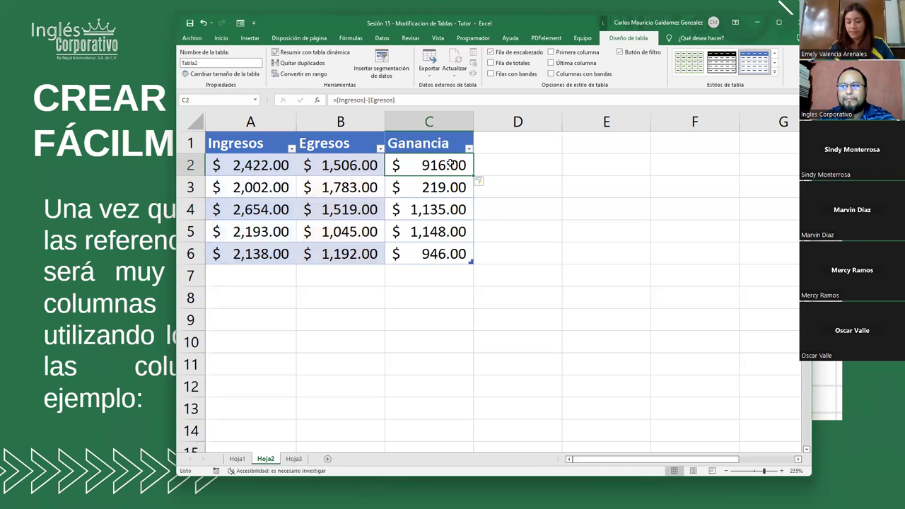
pyautogui.press('F2')
pyautogui.press('Escape')
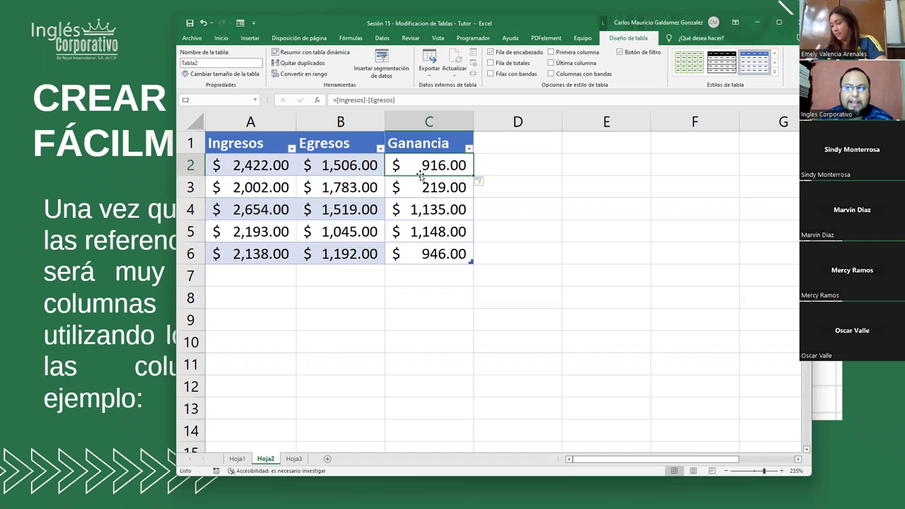
# Compare the Ingresos and Egresos values in rows 2 and 3 with the Ganancia formula in C3
pyautogui.click(245, 165)
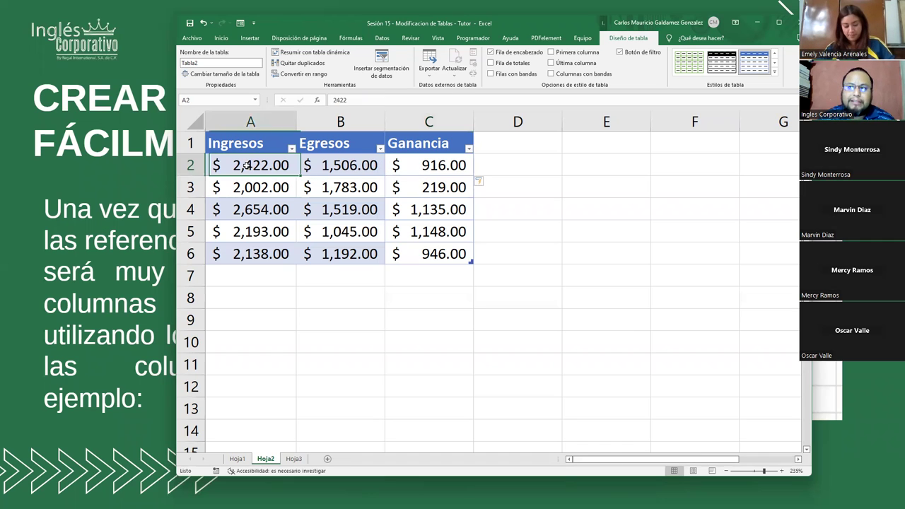
pyautogui.click(323, 164)
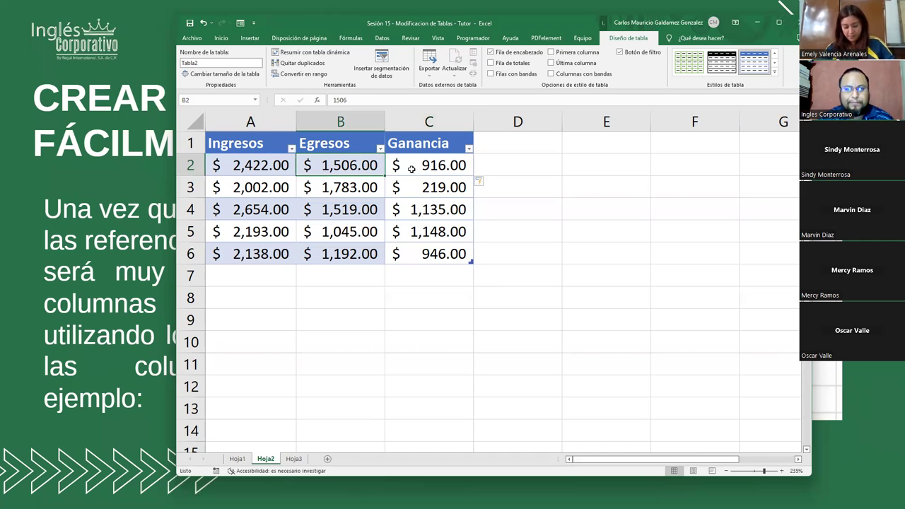
pyautogui.click(418, 193)
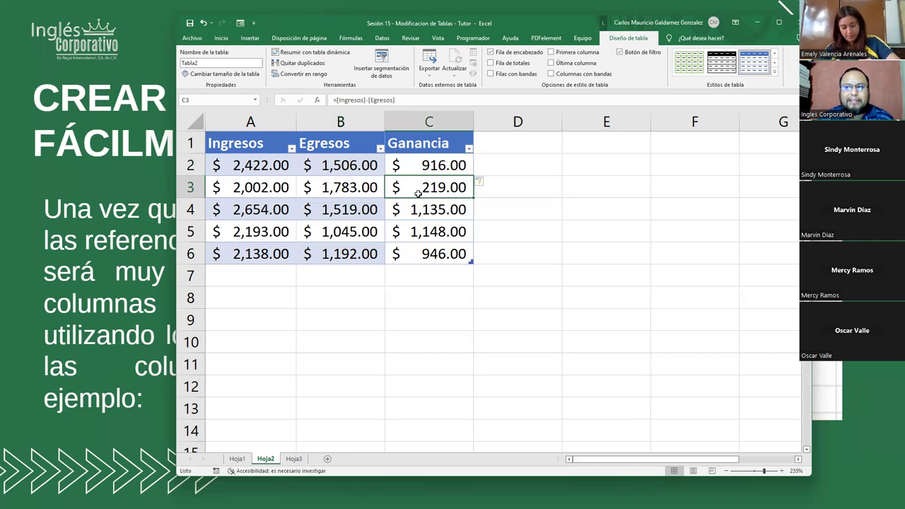
pyautogui.click(245, 187)
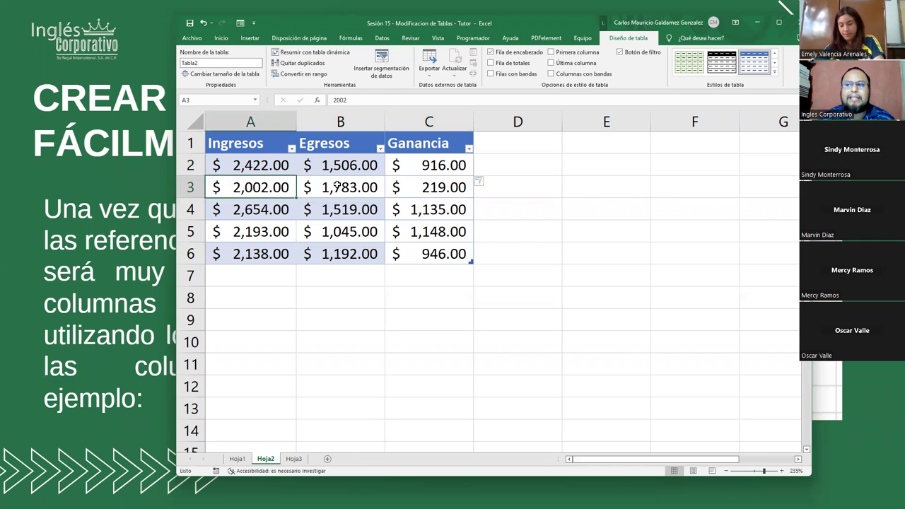
pyautogui.click(337, 185)
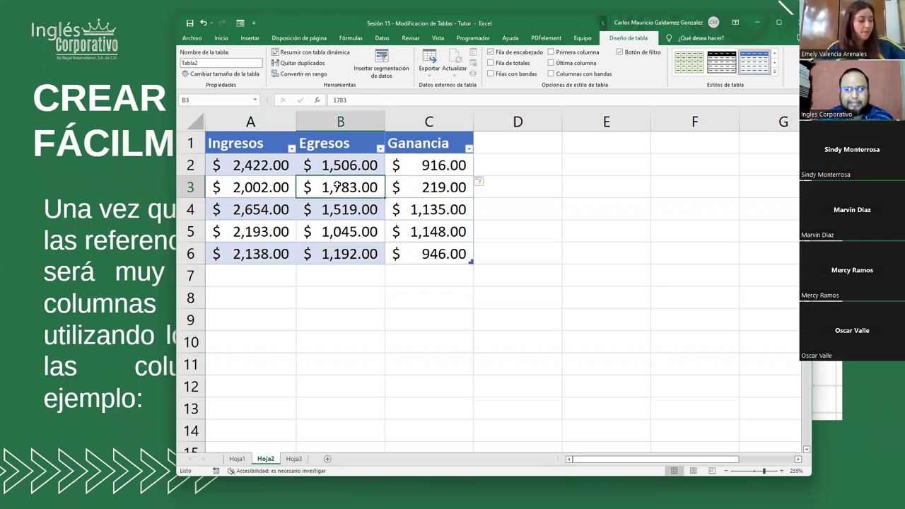
pyautogui.click(445, 188)
pyautogui.click(414, 101)
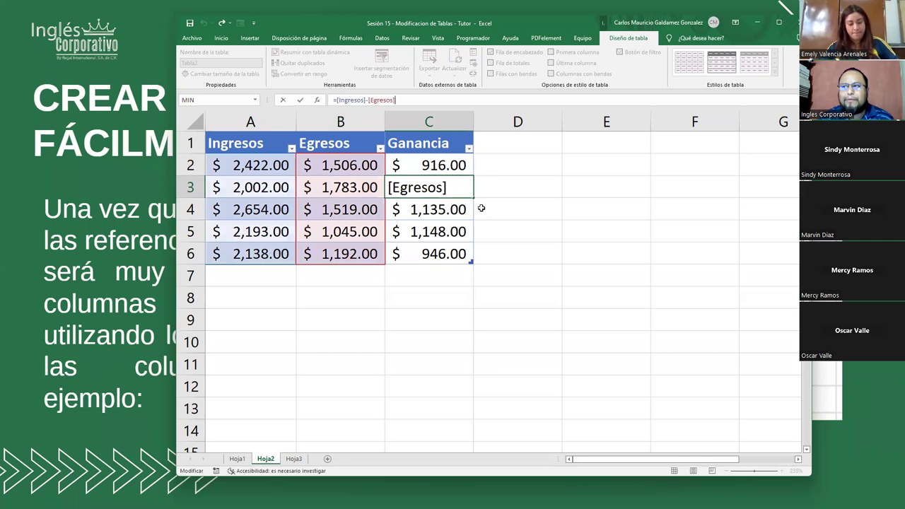
pyautogui.moveTo(236, 186); pyautogui.dragTo(450, 187)
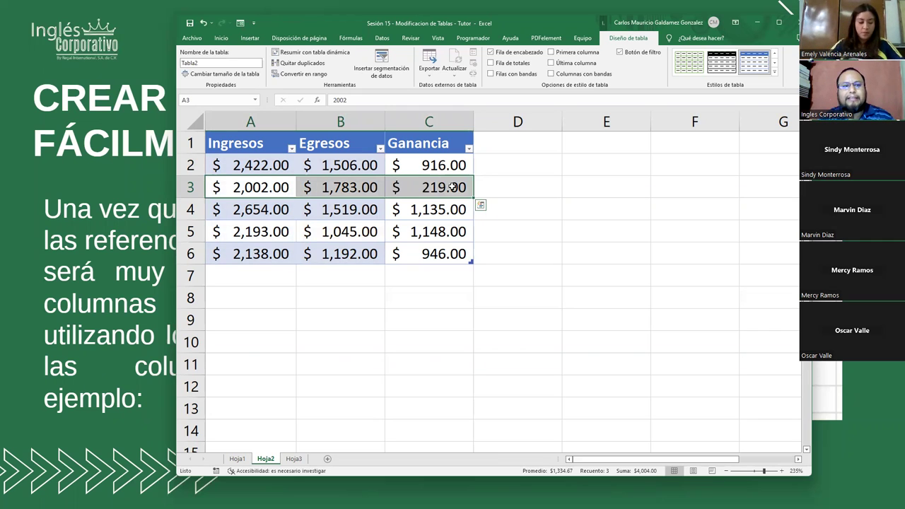
# Add a fourth column to the table by entering the header % in D1
pyautogui.click(491, 144)
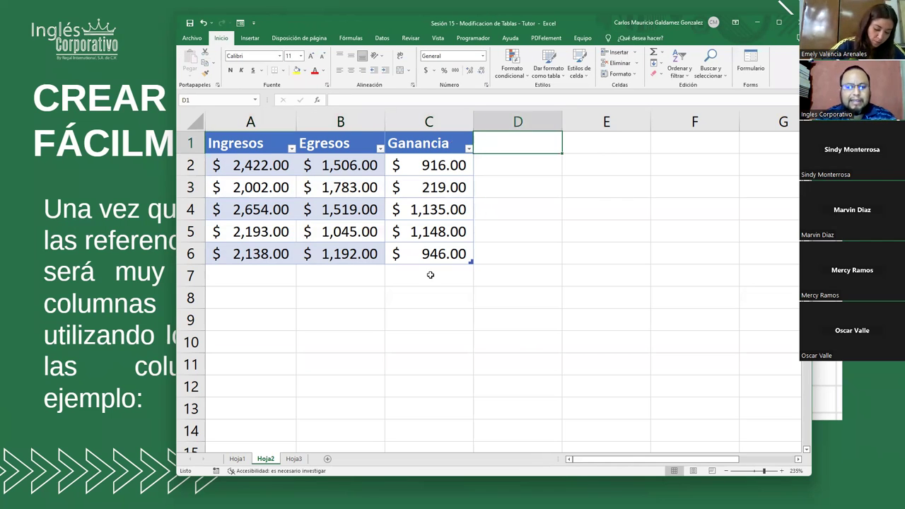
pyautogui.write('%')
pyautogui.press('Return')
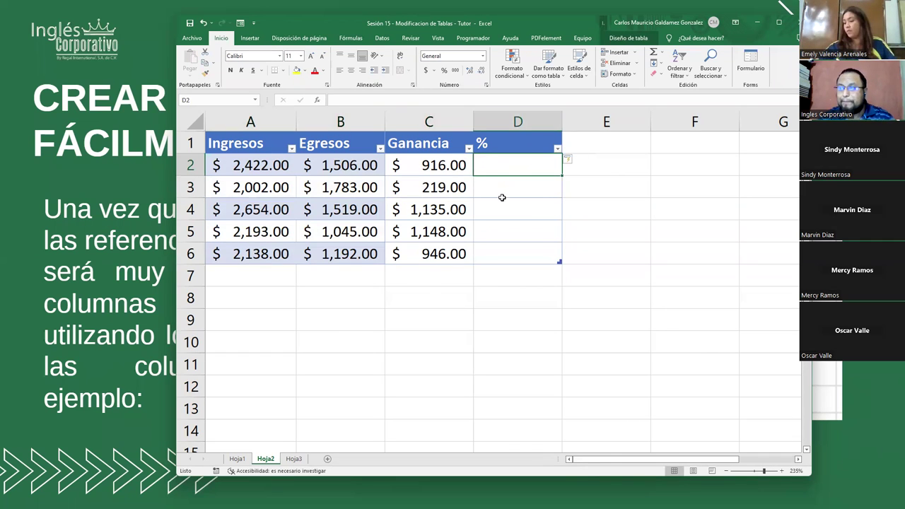
# Center the table's header texts in A1:D1 horizontally
pyautogui.click(496, 146)
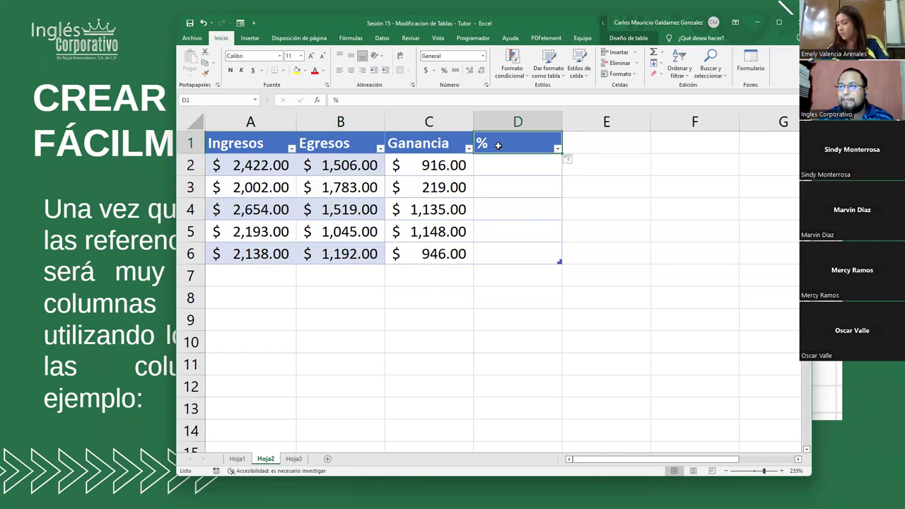
pyautogui.click(351, 70)
pyautogui.moveTo(238, 145); pyautogui.dragTo(516, 145)
pyautogui.click(350, 70)
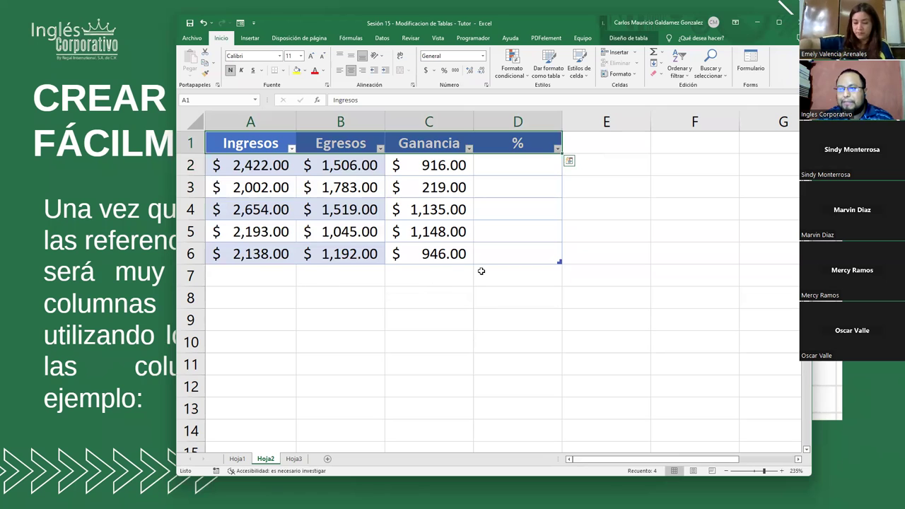
# Add a totals row beneath the table's data
pyautogui.click(441, 269)
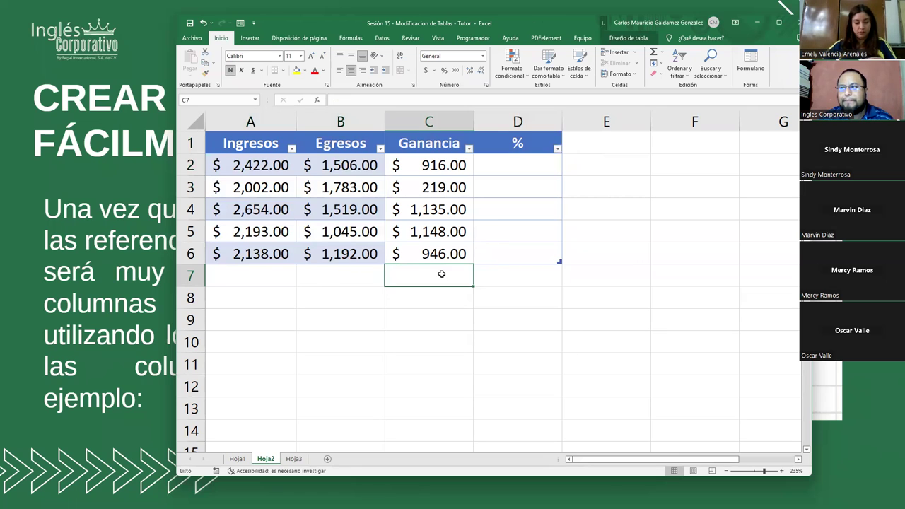
pyautogui.click(431, 262)
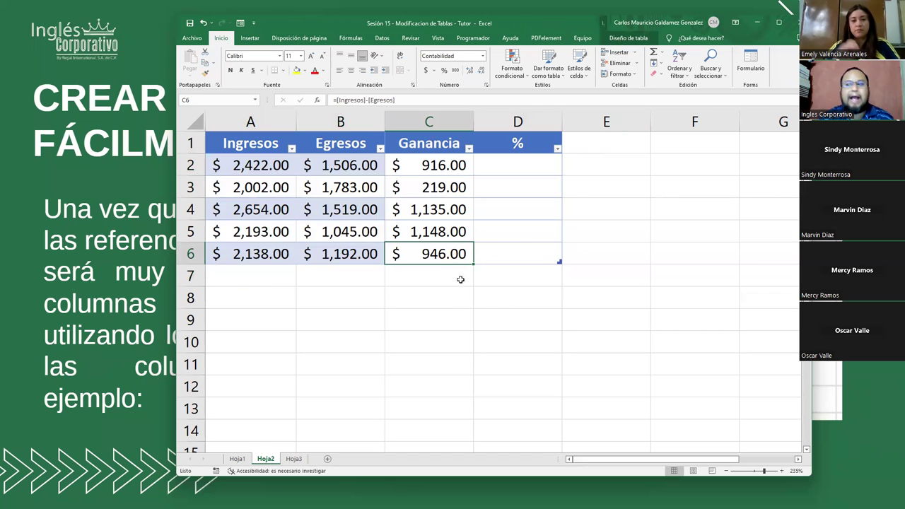
pyautogui.click(451, 213)
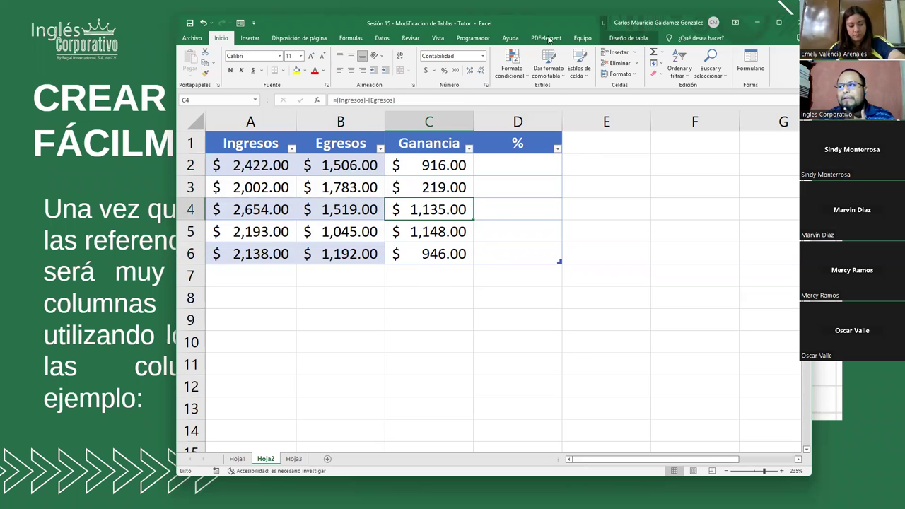
pyautogui.click(627, 40)
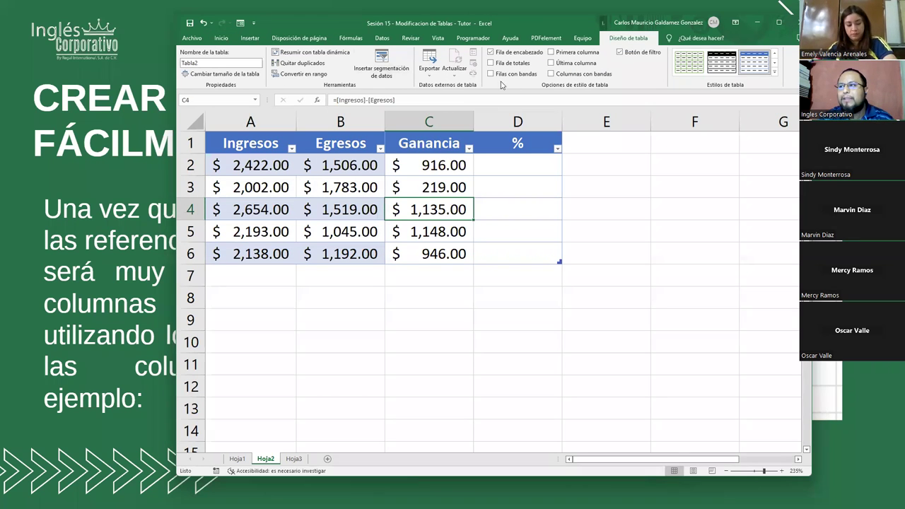
pyautogui.click(491, 63)
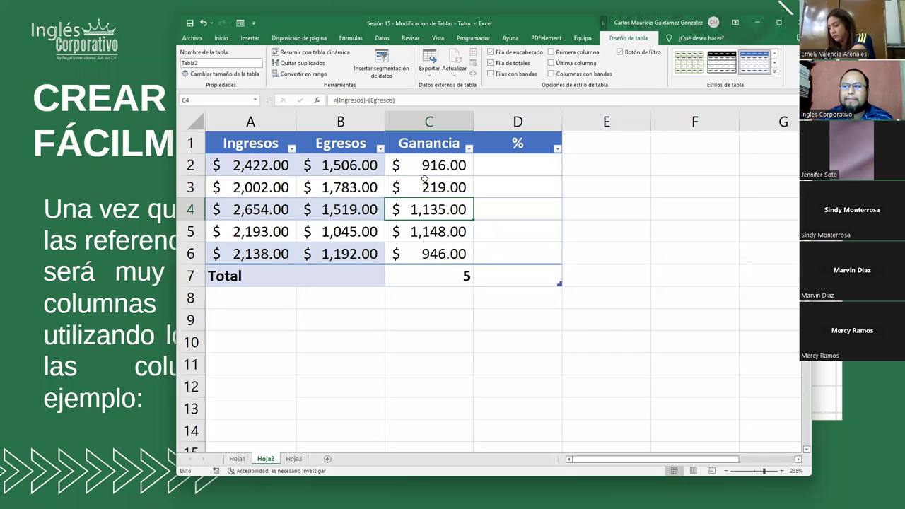
# Set the Ganancia total in C7 to Suma and check it against the values in C2:C6
pyautogui.moveTo(424, 166); pyautogui.dragTo(416, 254)
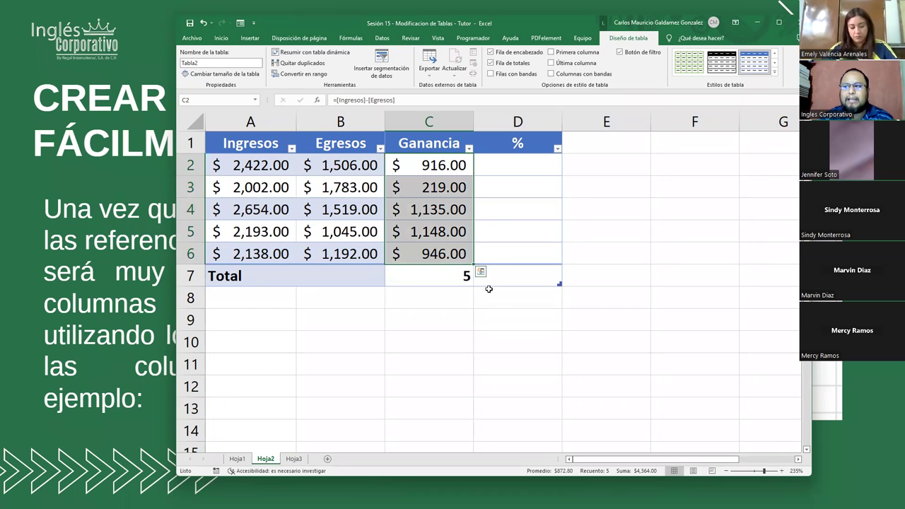
pyautogui.click(447, 279)
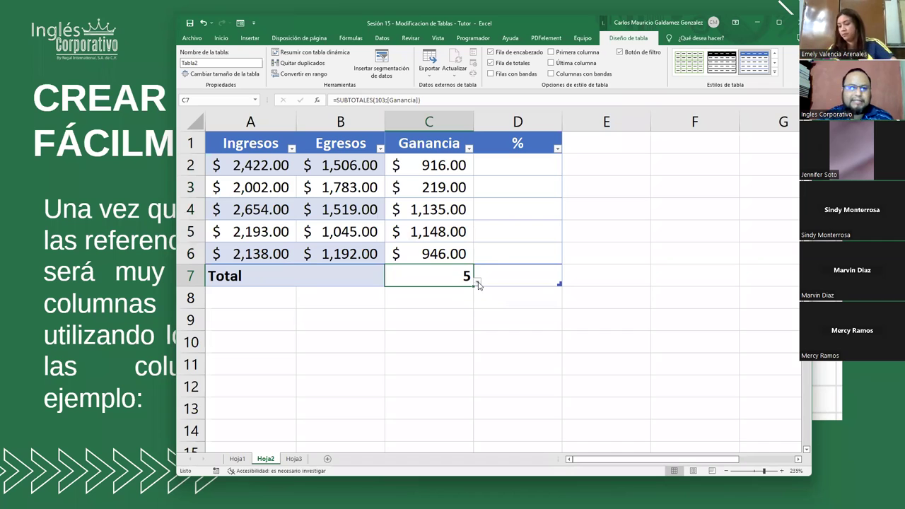
pyautogui.click(477, 281)
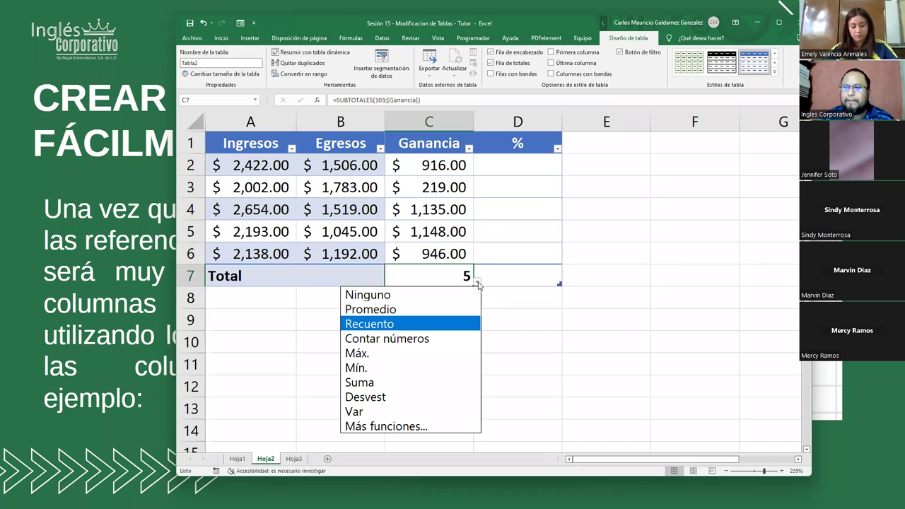
pyautogui.click(428, 382)
pyautogui.moveTo(433, 170); pyautogui.dragTo(423, 253)
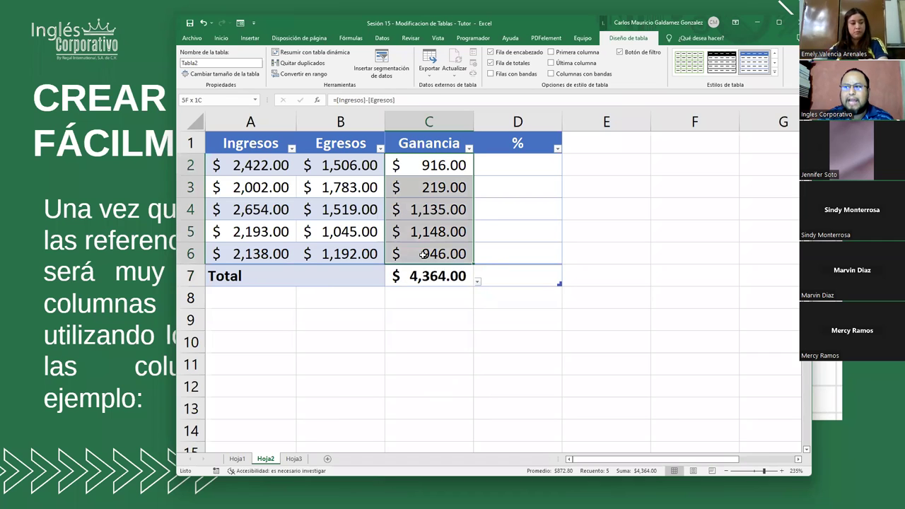
# Format cells D2:D7 of the % column as percentages
pyautogui.moveTo(515, 279); pyautogui.dragTo(521, 161)
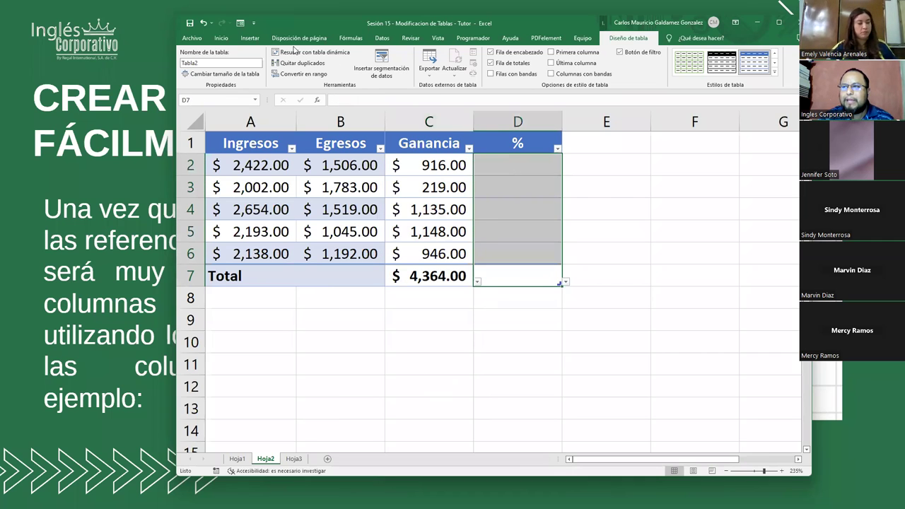
pyautogui.click(221, 37)
pyautogui.click(442, 71)
# Set the total of the % column in D7 to Suma
pyautogui.click(538, 278)
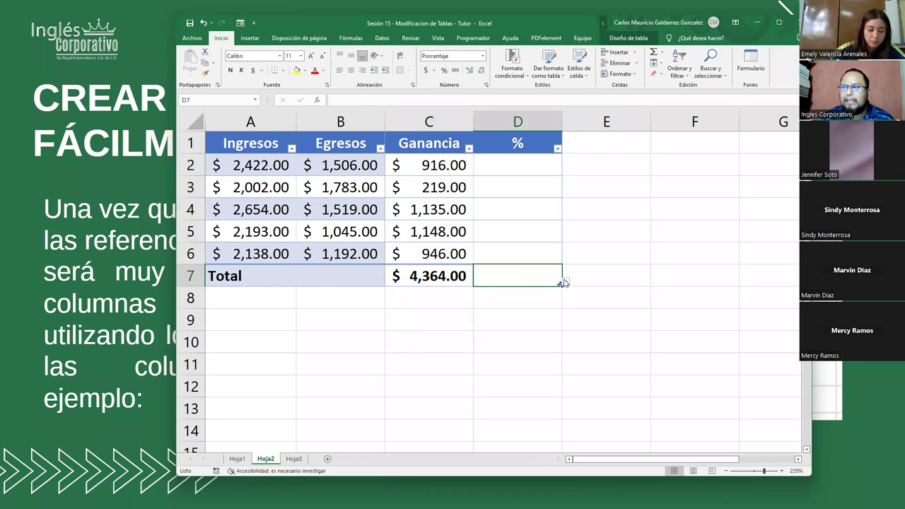
pyautogui.click(565, 282)
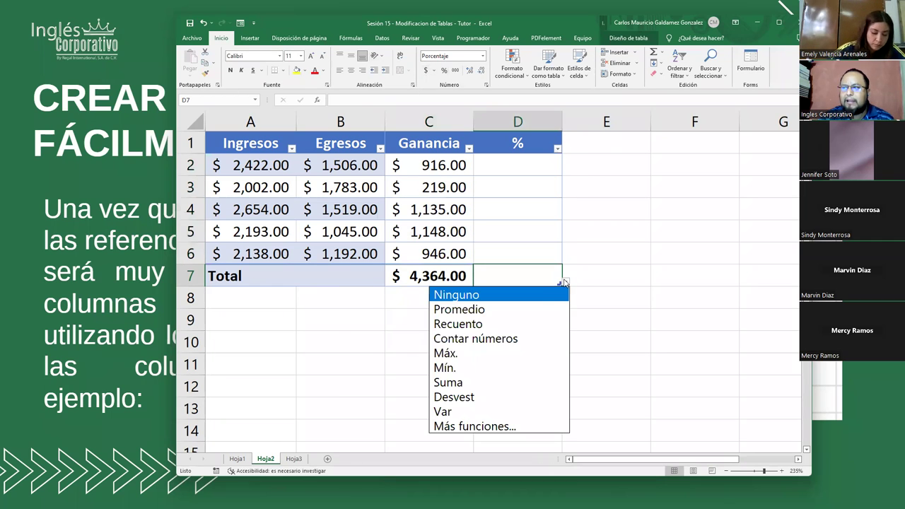
pyautogui.click(466, 381)
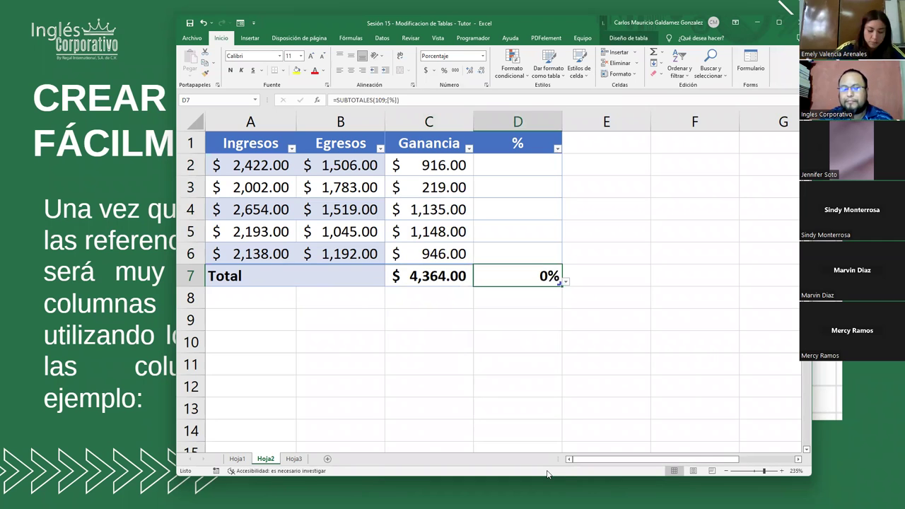
# Begin the formula in D2 of the % column with =Tabla2[Ganancia]/ as the dividend
pyautogui.click(493, 167)
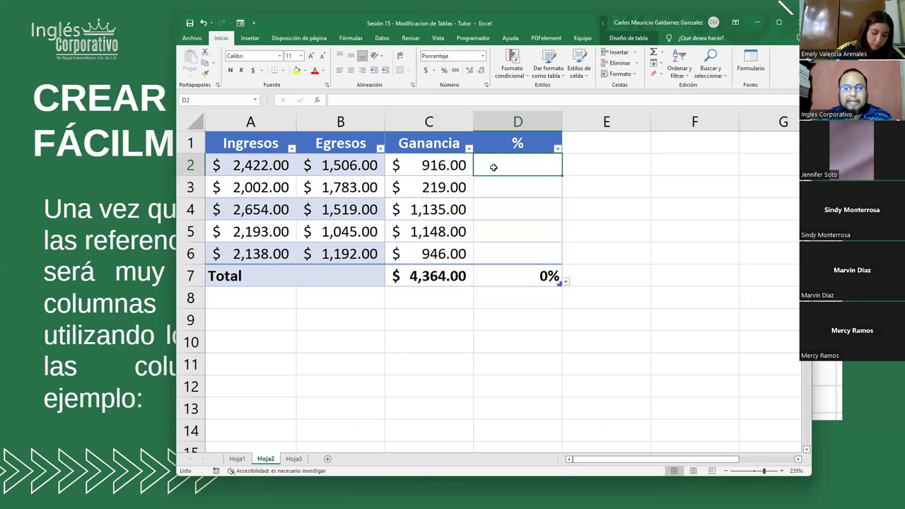
pyautogui.write('=')
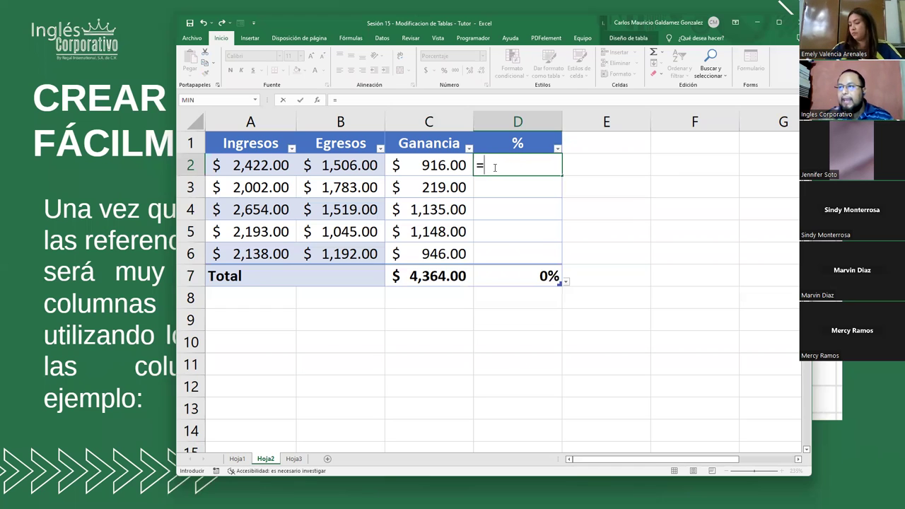
pyautogui.write('Tab')
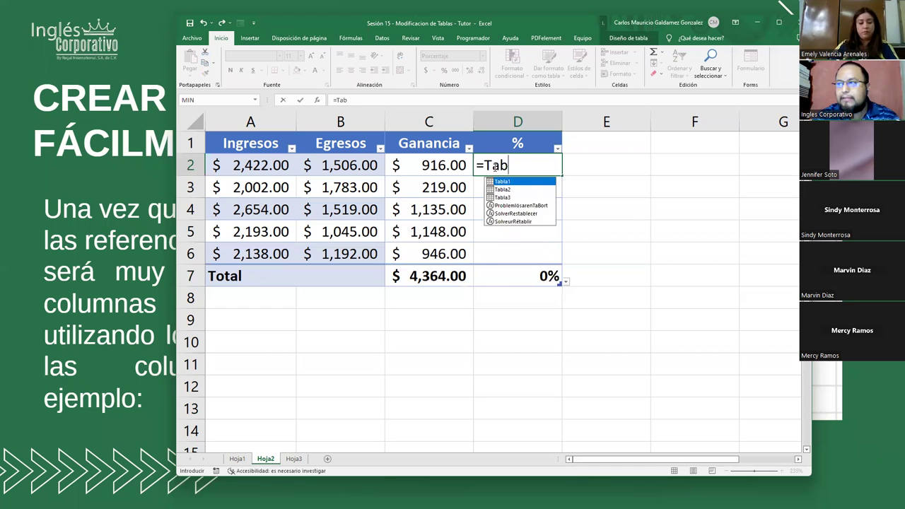
pyautogui.write('la2[')
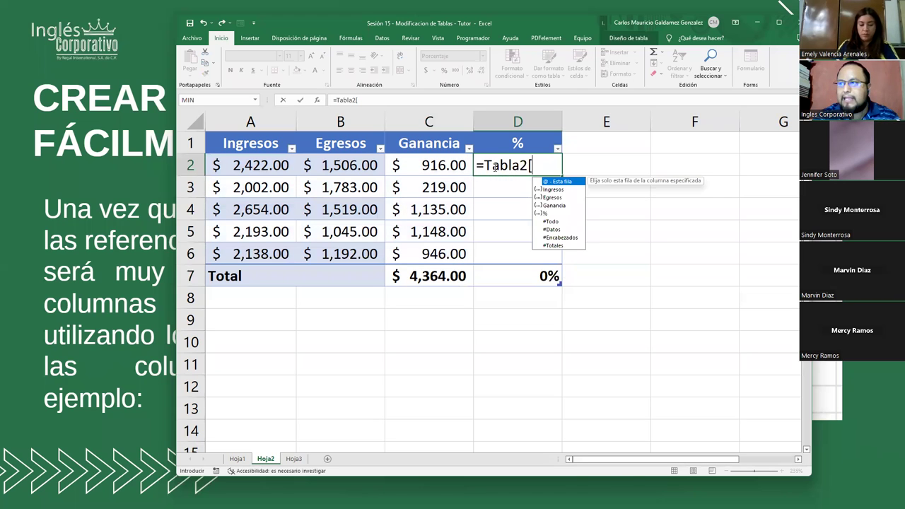
pyautogui.press('Down')
pyautogui.press('Down')
pyautogui.press('Down')
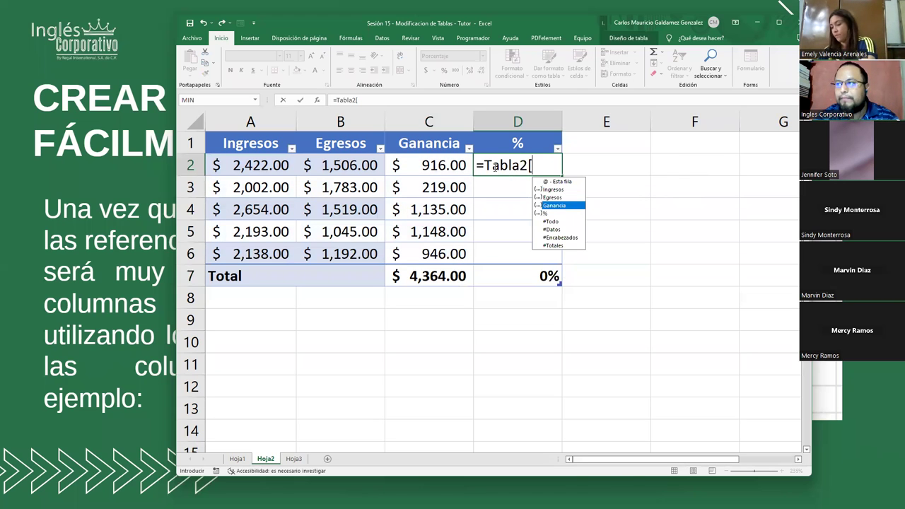
pyautogui.press('Tab')
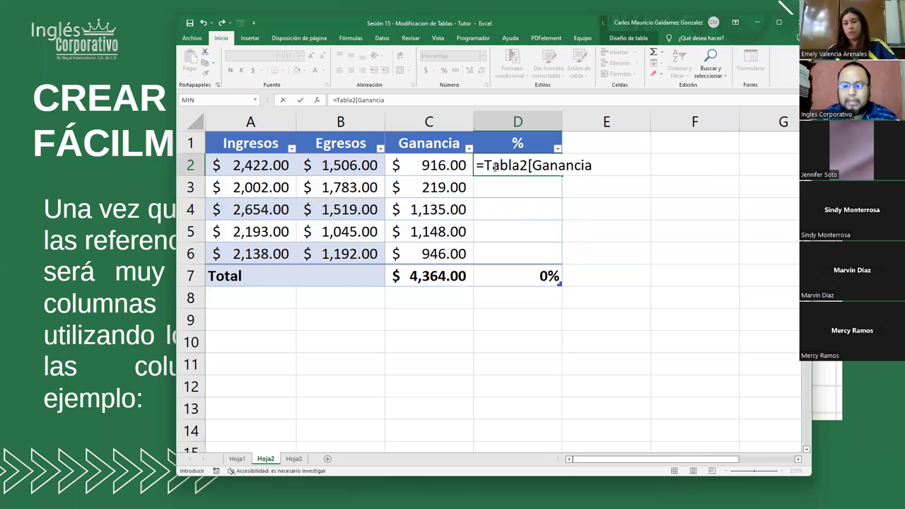
pyautogui.write(']')
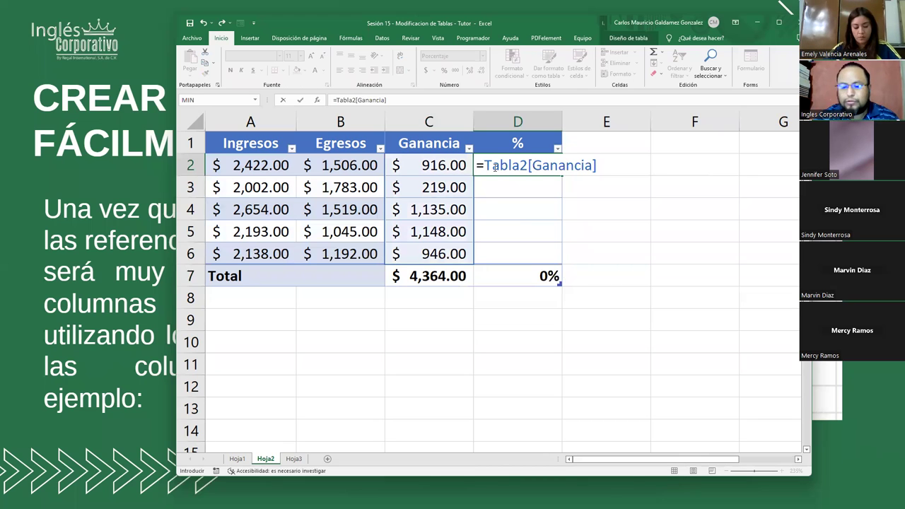
pyautogui.write('/')
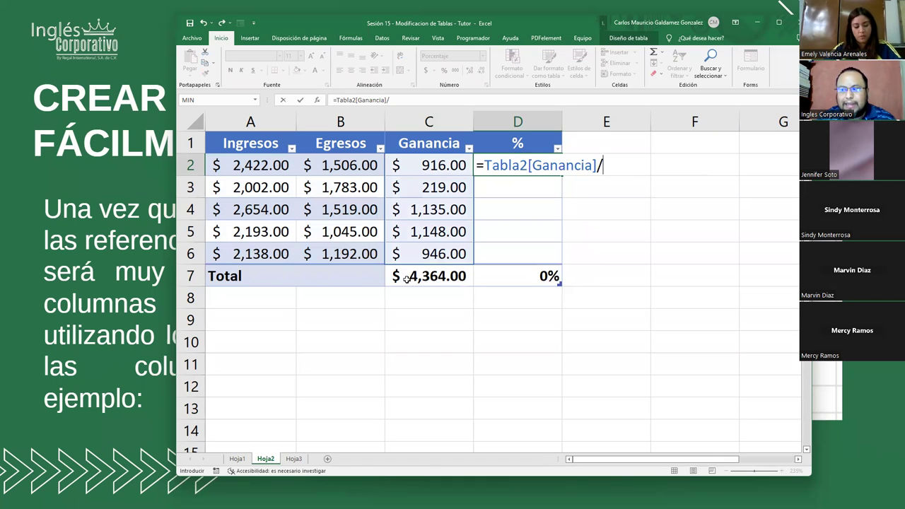
pyautogui.write('Total')
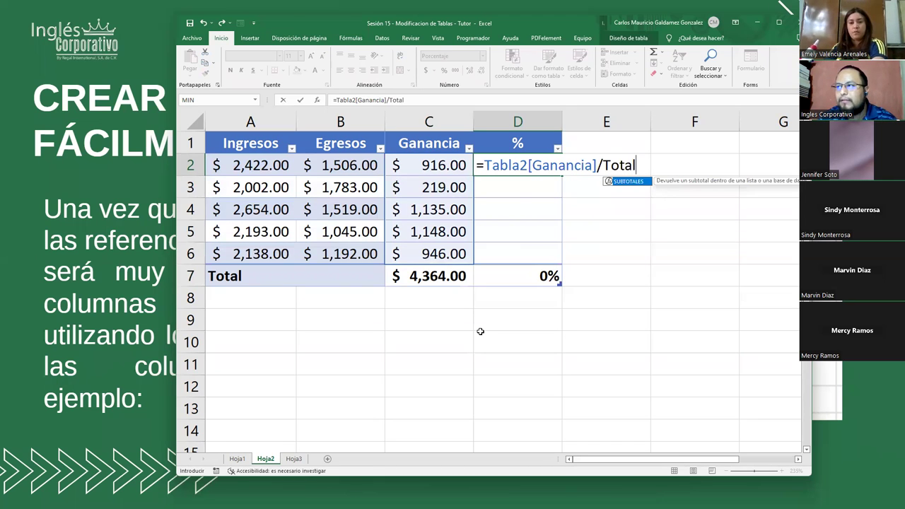
pyautogui.press('BackSpace')
pyautogui.press('BackSpace')
pyautogui.press('BackSpace')
pyautogui.press('BackSpace')
pyautogui.press('BackSpace')
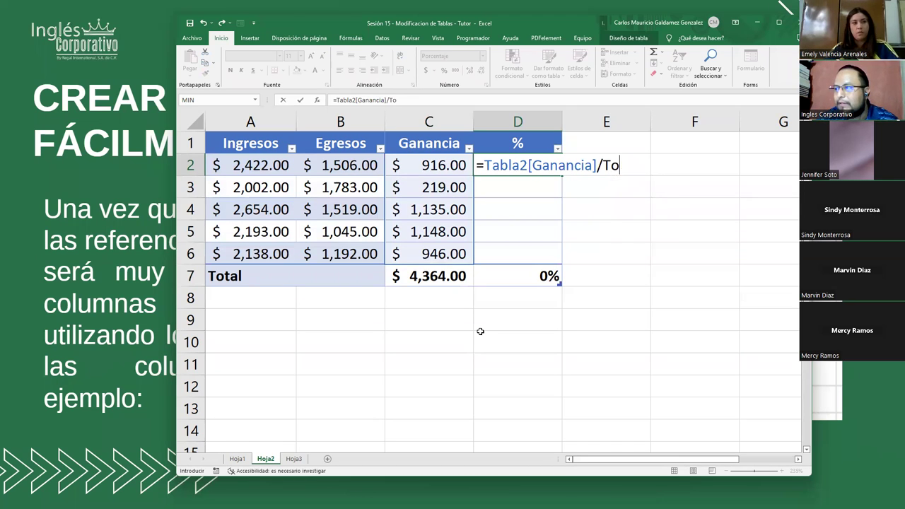
pyautogui.write('@t')
pyautogui.press('BackSpace')
pyautogui.write('Total')
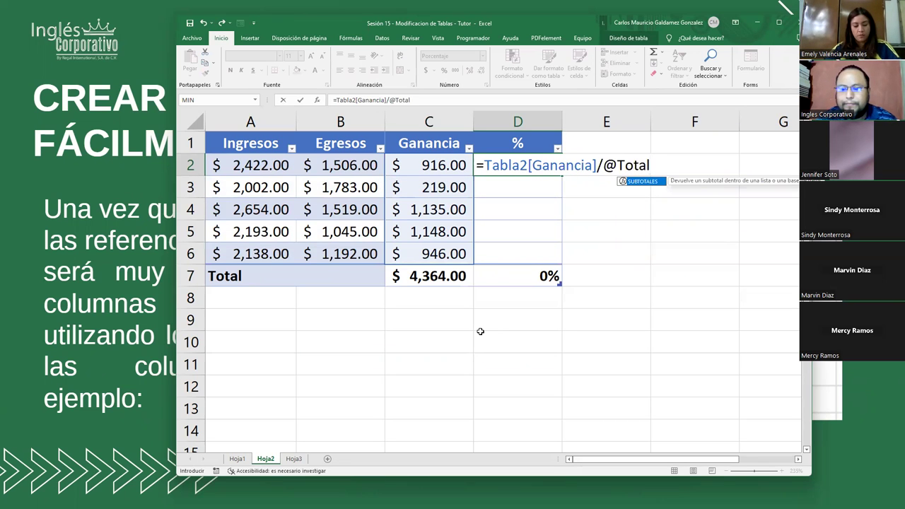
pyautogui.press('Tab')
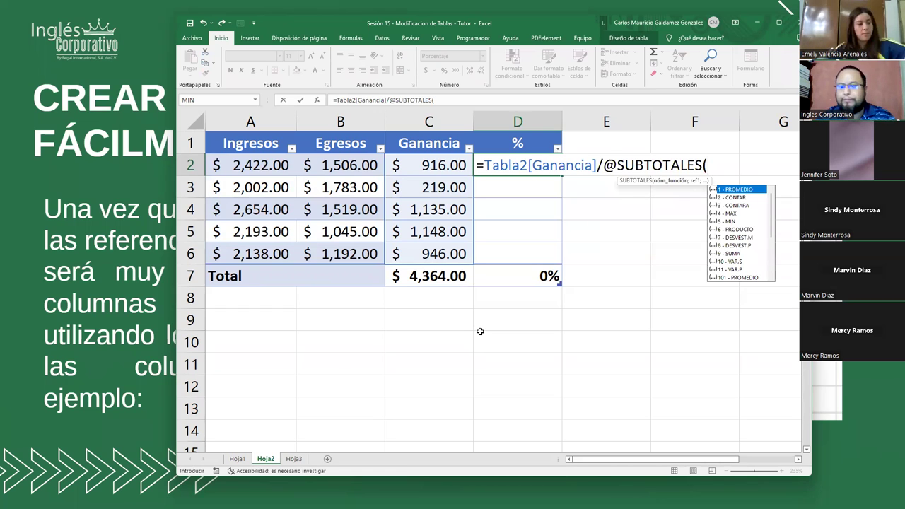
pyautogui.press('BackSpace')
pyautogui.press('BackSpace')
pyautogui.press('BackSpace')
pyautogui.press('BackSpace')
pyautogui.press('BackSpace')
pyautogui.press('BackSpace')
pyautogui.press('BackSpace')
pyautogui.press('BackSpace')
pyautogui.press('BackSpace')
pyautogui.press('BackSpace')
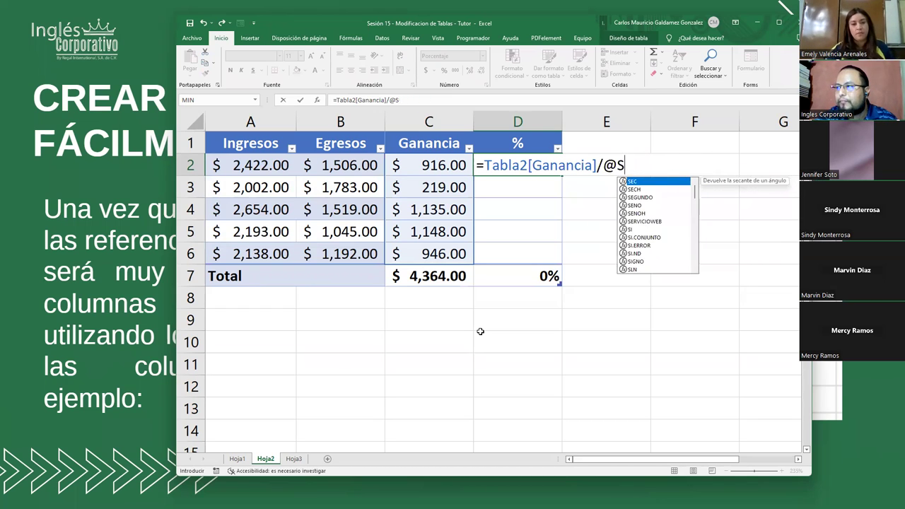
pyautogui.press('BackSpace')
pyautogui.write('Tot')
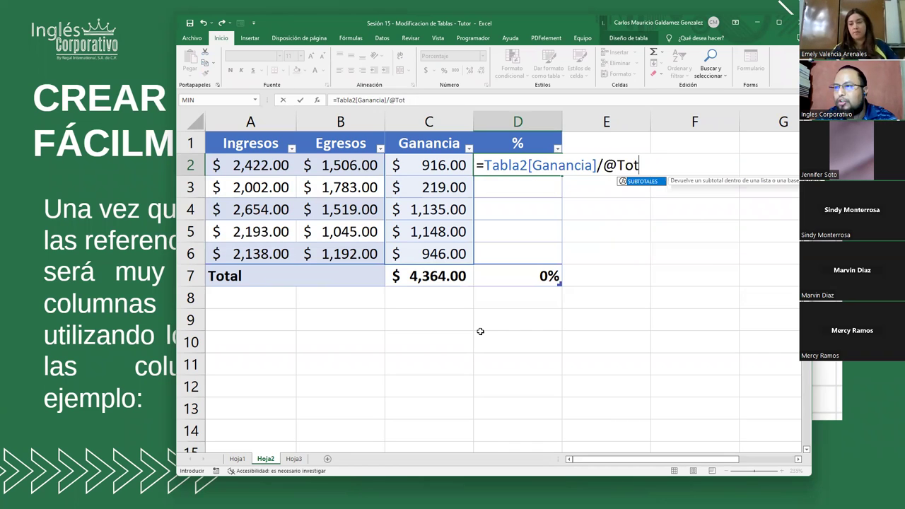
pyautogui.write('al[')
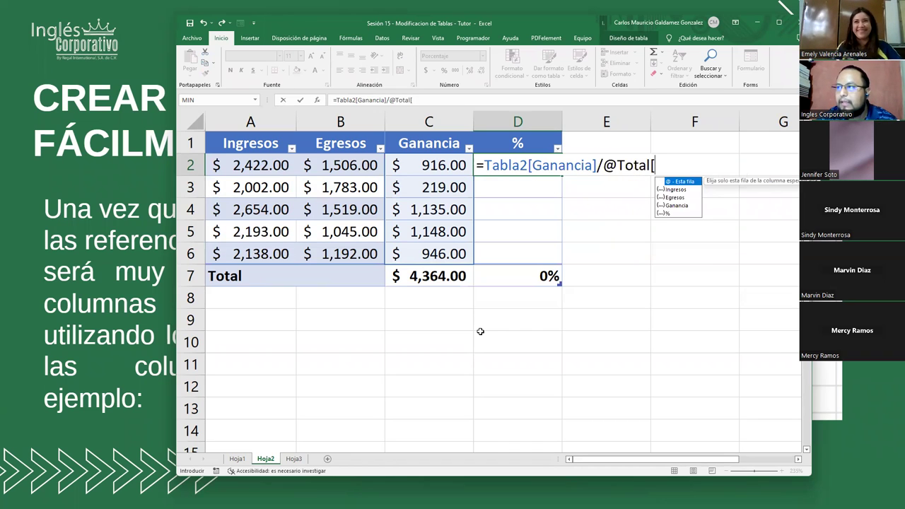
pyautogui.press('Down')
pyautogui.press('Down')
pyautogui.press('Down')
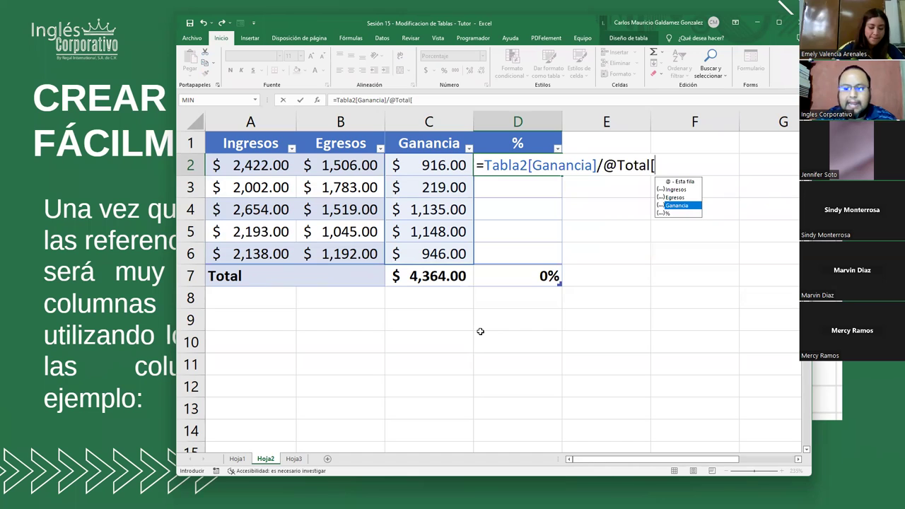
pyautogui.press('Escape')
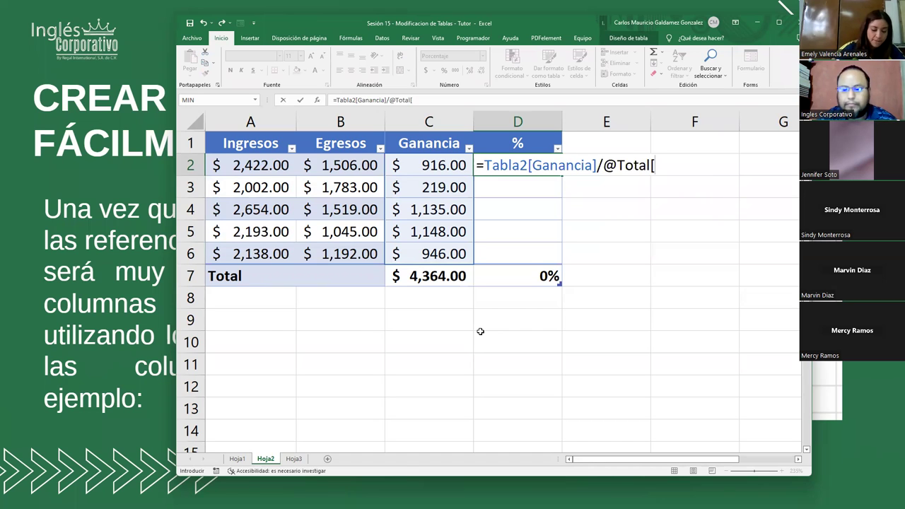
pyautogui.write('G')
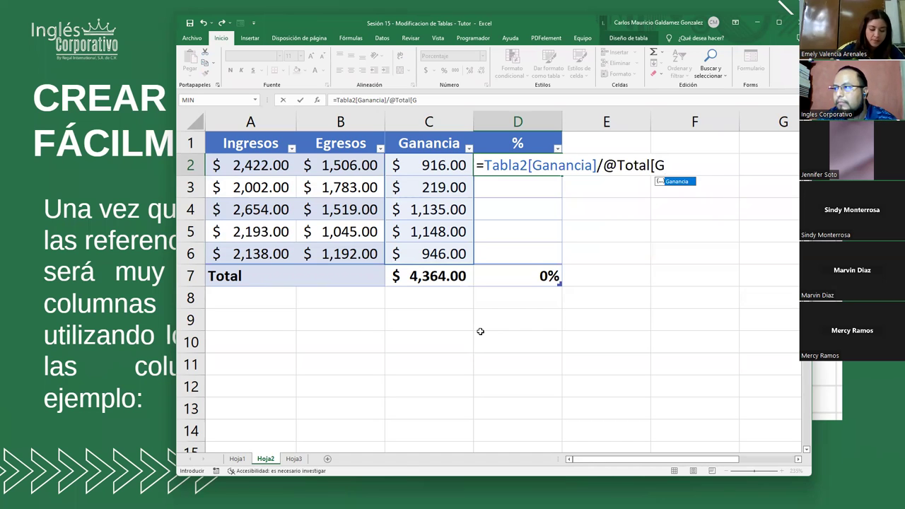
pyautogui.press('Tab')
pyautogui.press('Return')
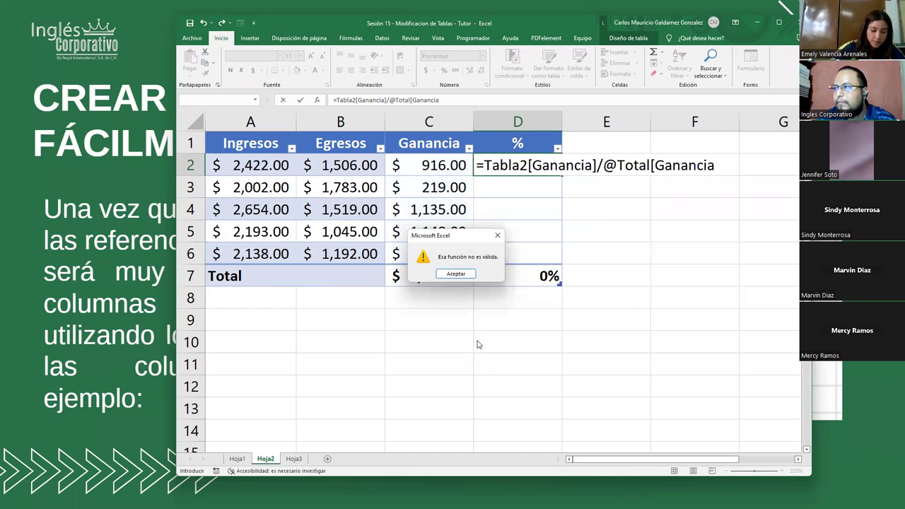
pyautogui.press('Return')
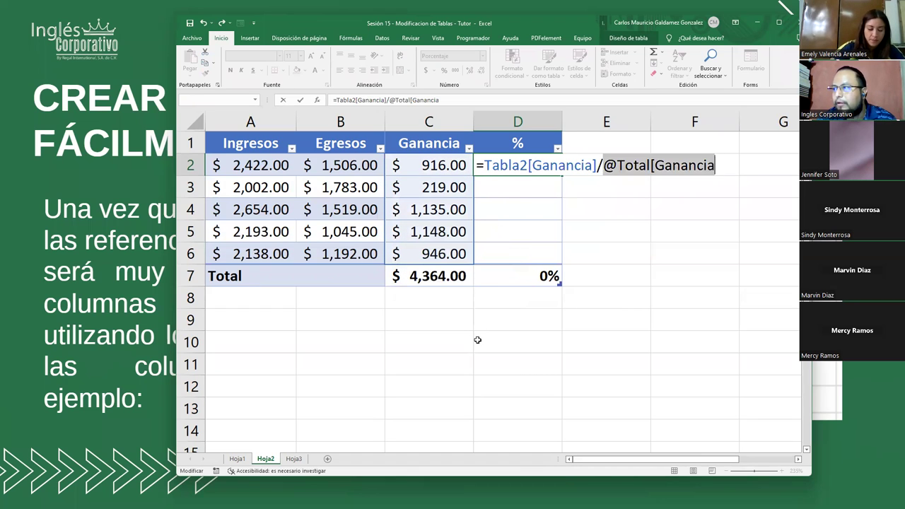
pyautogui.press('End')
pyautogui.write(']')
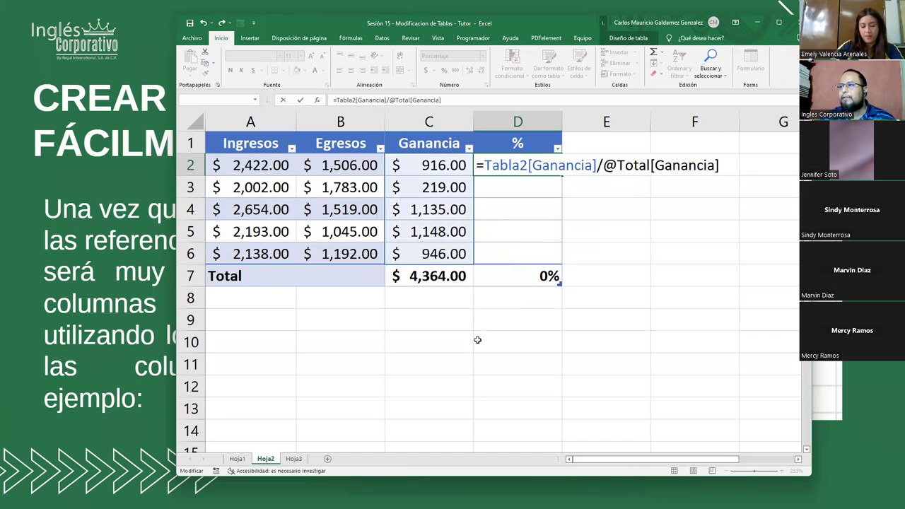
pyautogui.click(618, 165)
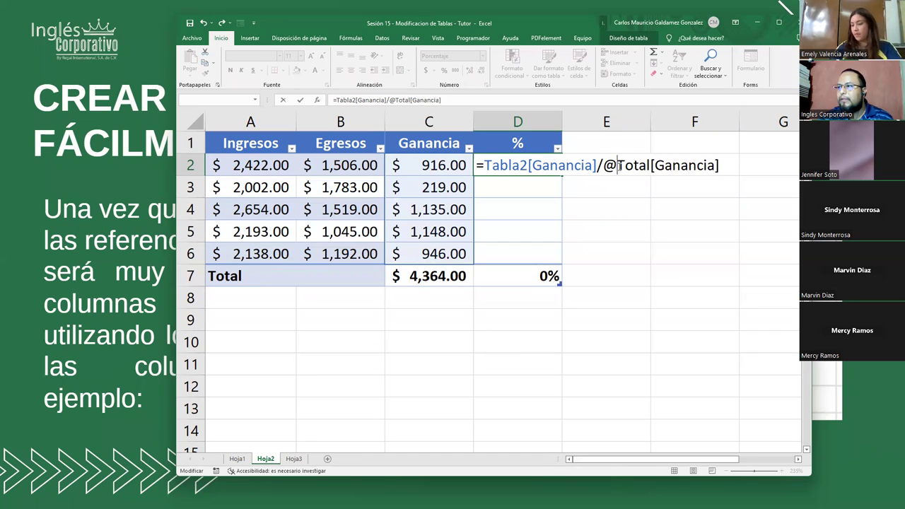
pyautogui.click(216, 282)
pyautogui.press('Return')
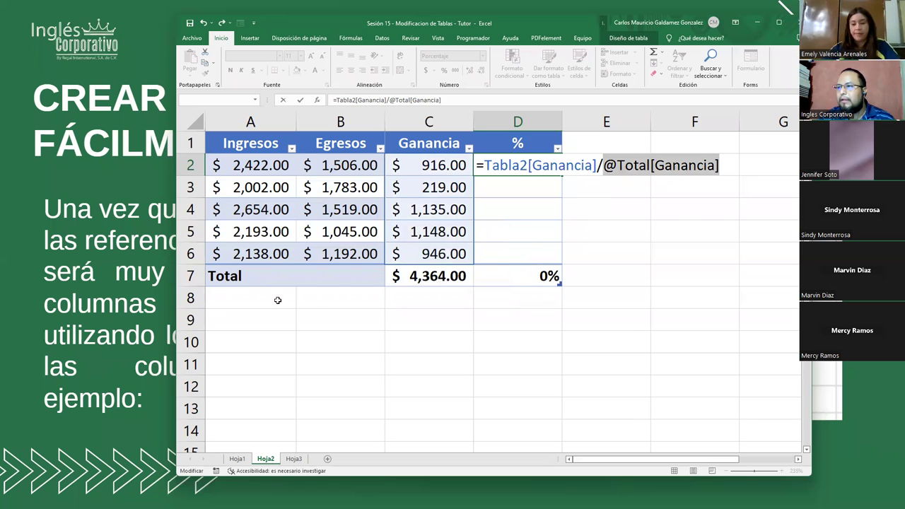
pyautogui.click(409, 276)
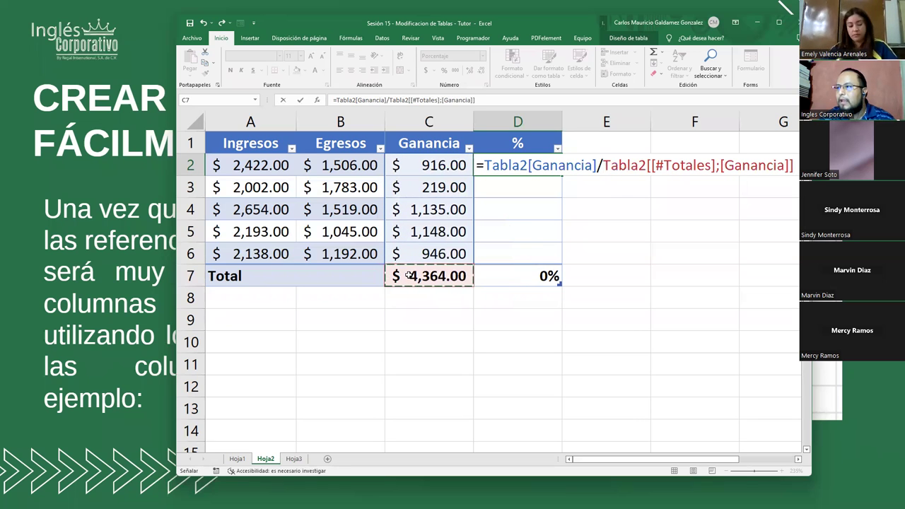
pyautogui.click(604, 165)
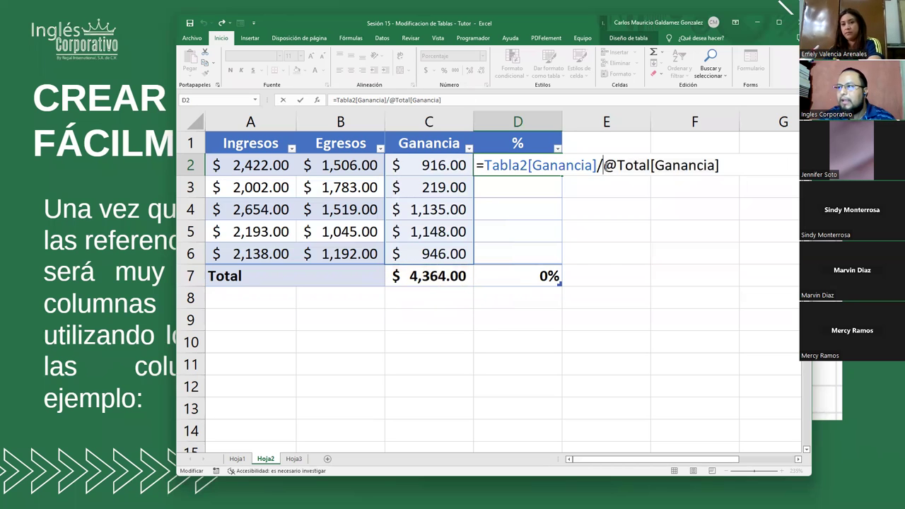
pyautogui.click(424, 277)
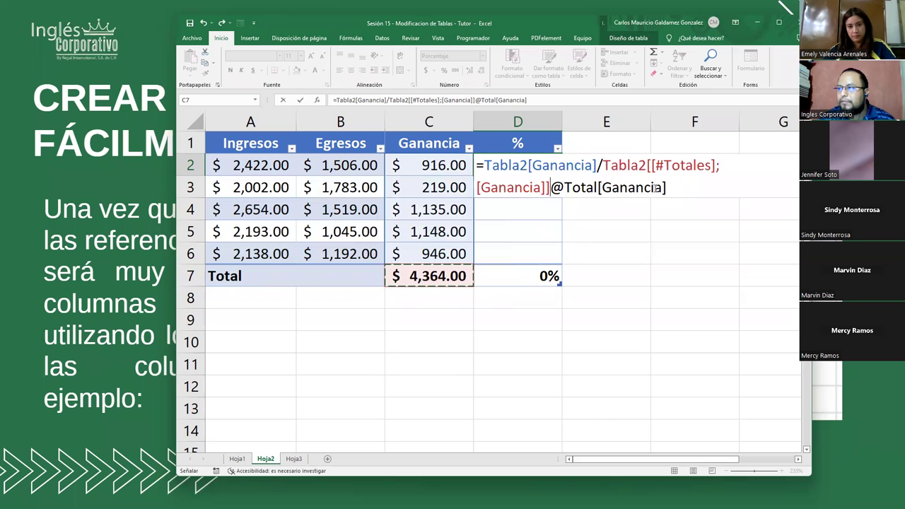
pyautogui.moveTo(668, 193); pyautogui.dragTo(551, 189)
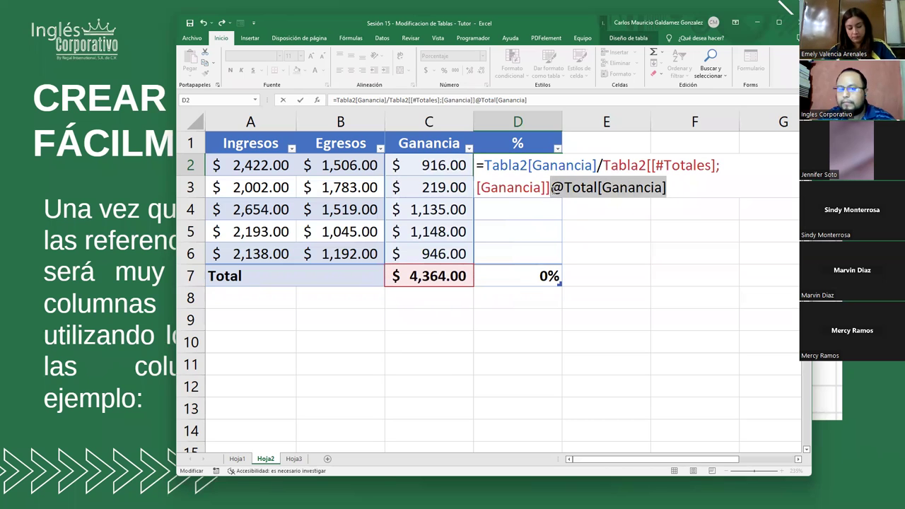
pyautogui.press('BackSpace')
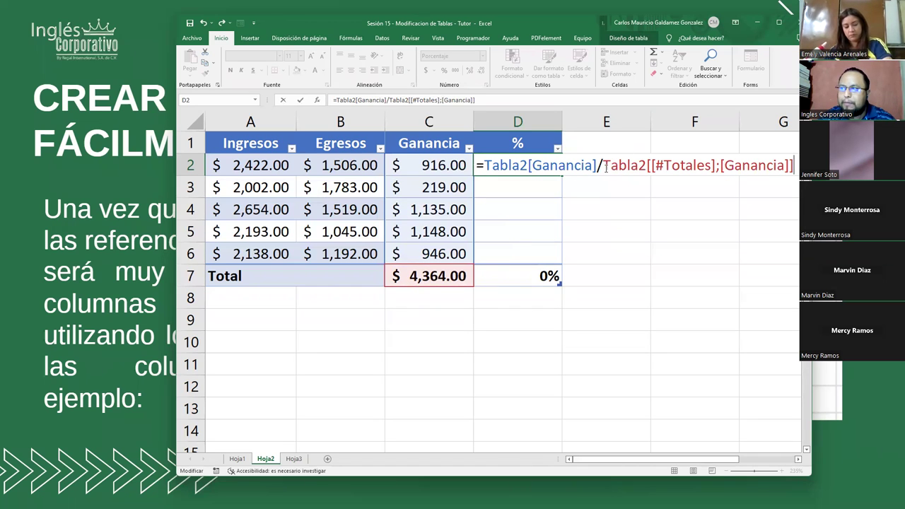
# Examine the parts of the divisor Tabla2[[#Totales];[Ganancia]] in D2: table name, brackets, #Totales item and semicolon separator
pyautogui.moveTo(605, 166); pyautogui.dragTo(647, 167)
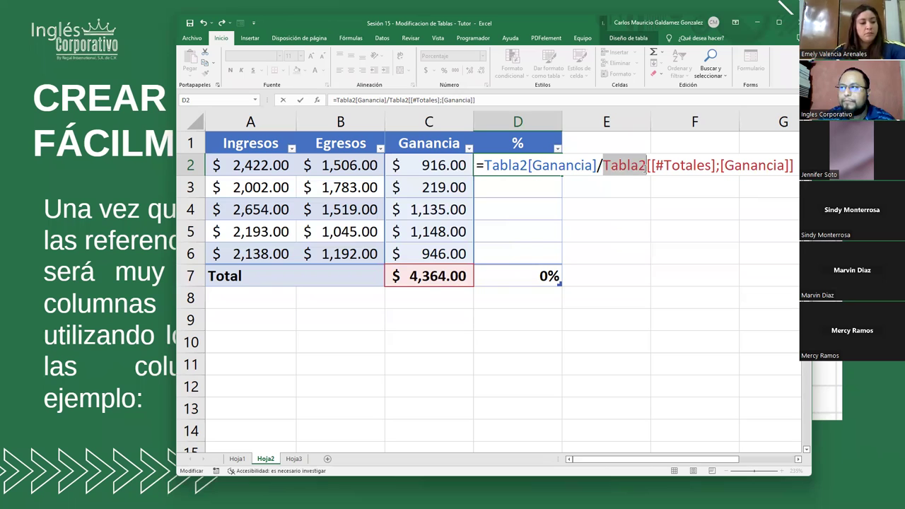
pyautogui.moveTo(647, 167); pyautogui.dragTo(656, 167)
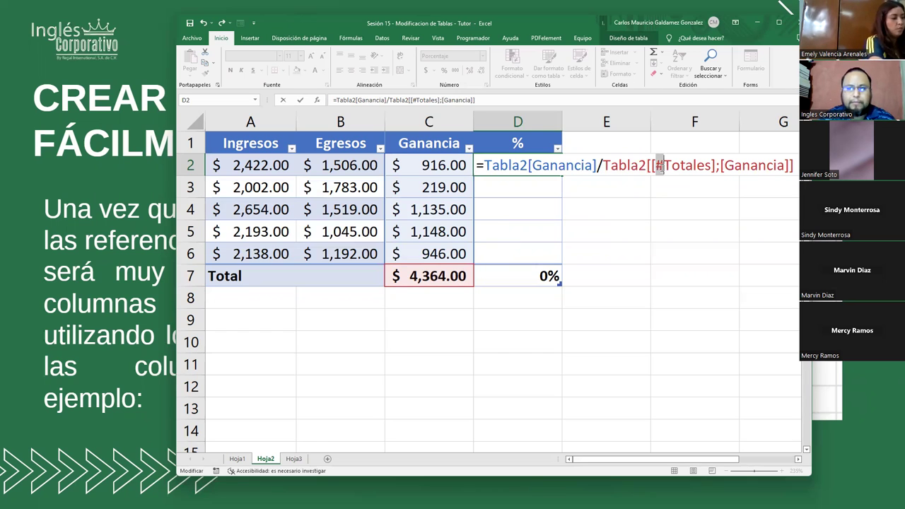
pyautogui.moveTo(665, 169); pyautogui.dragTo(715, 166)
pyautogui.click(711, 166)
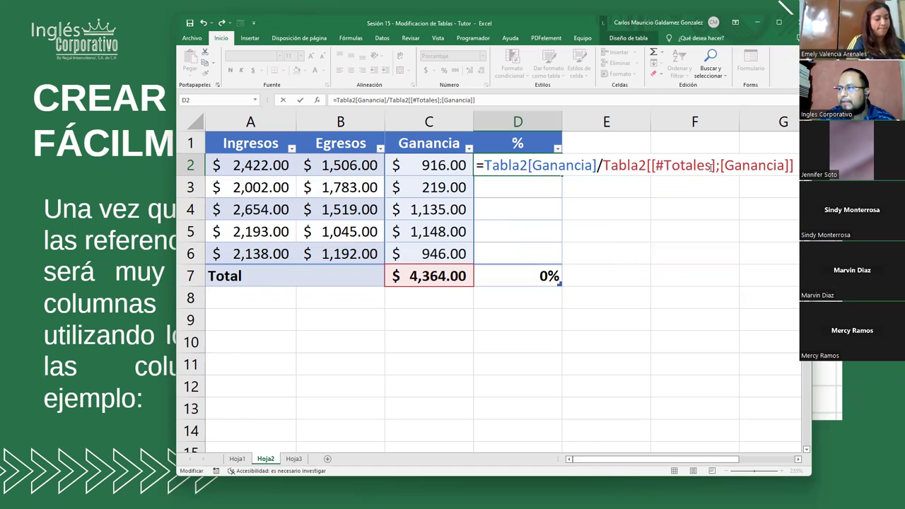
pyautogui.doubleClick(706, 164)
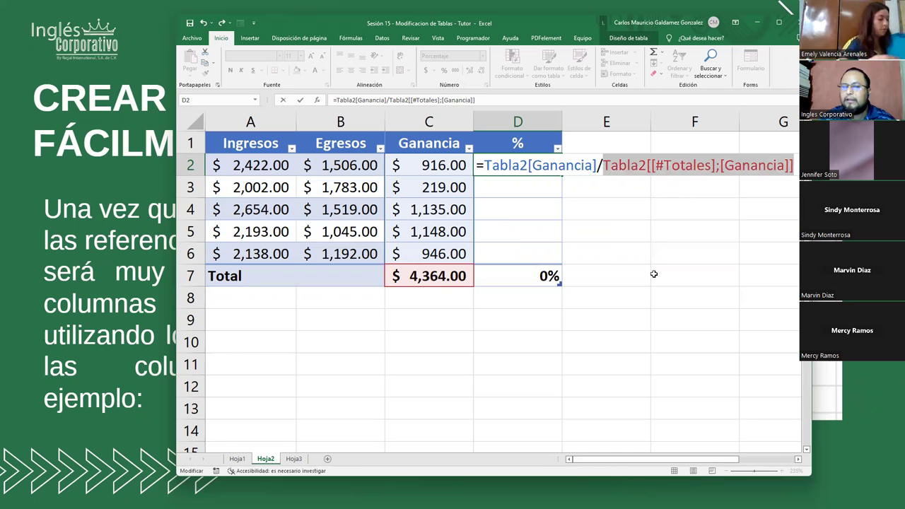
pyautogui.click(710, 165)
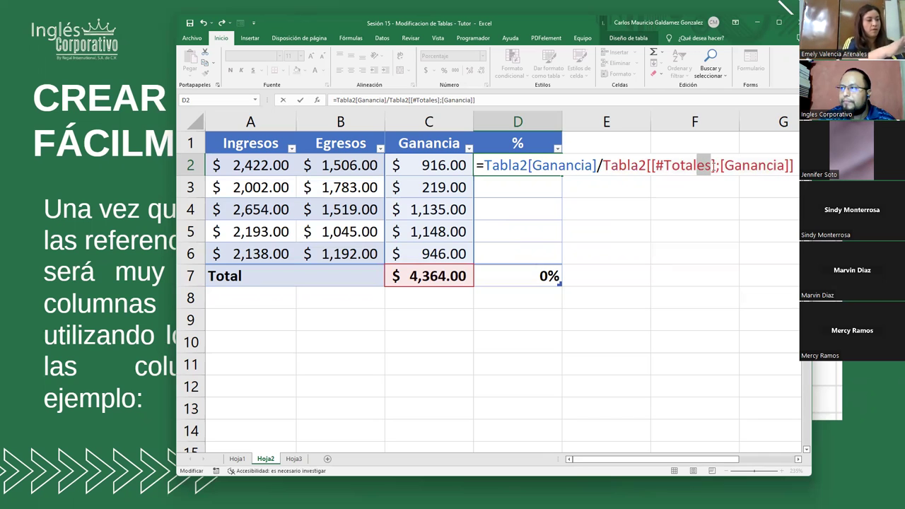
pyautogui.moveTo(715, 165); pyautogui.dragTo(650, 164)
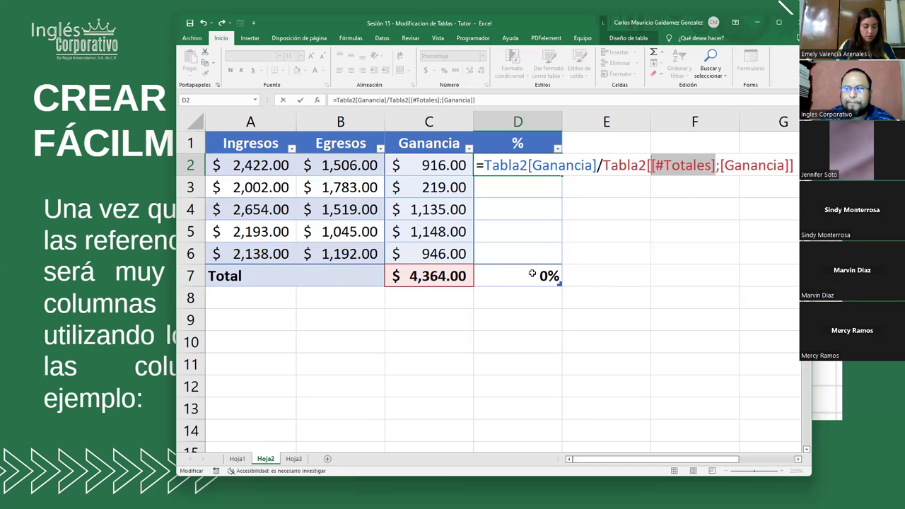
pyautogui.click(718, 165)
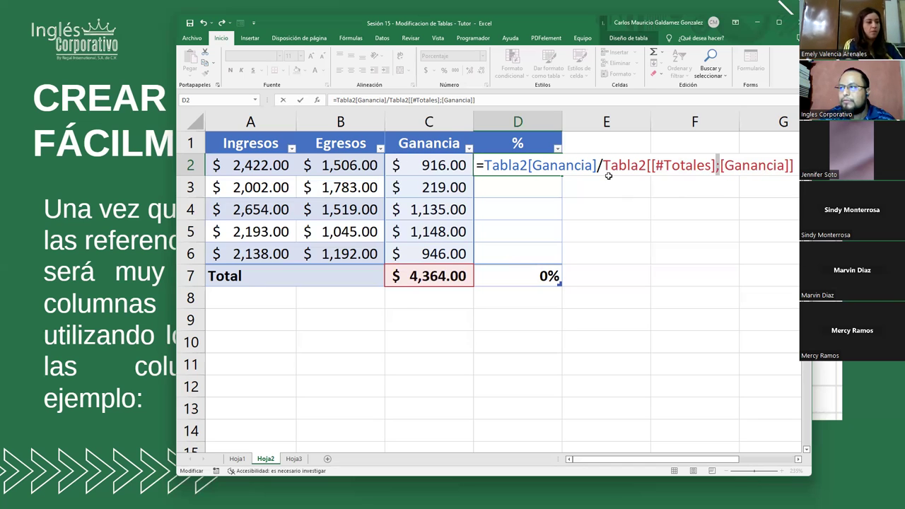
# Delete the divisor from the D2 formula and begin rebuilding it manually as Tabla2[[#Totales]
pyautogui.moveTo(606, 163); pyautogui.dragTo(795, 165)
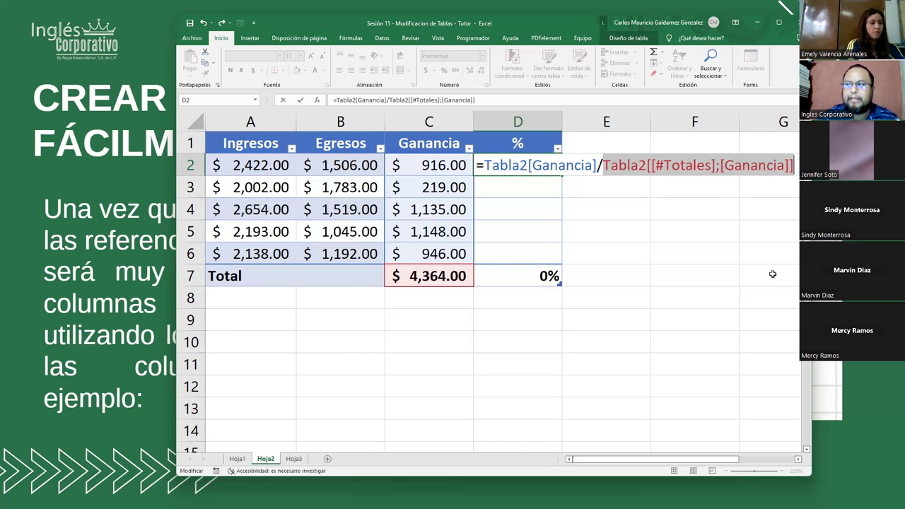
pyautogui.press('BackSpace')
pyautogui.write('Tabla2[Ganancia]/Tabla')
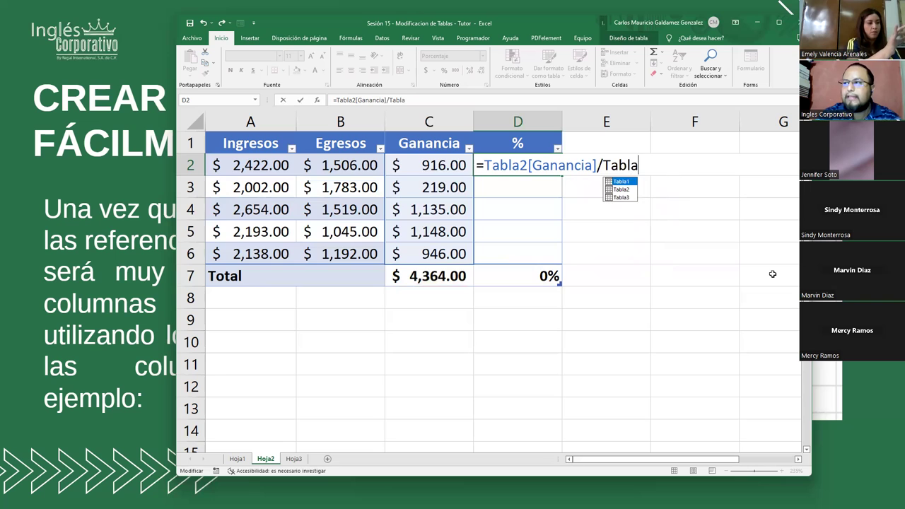
pyautogui.write('2')
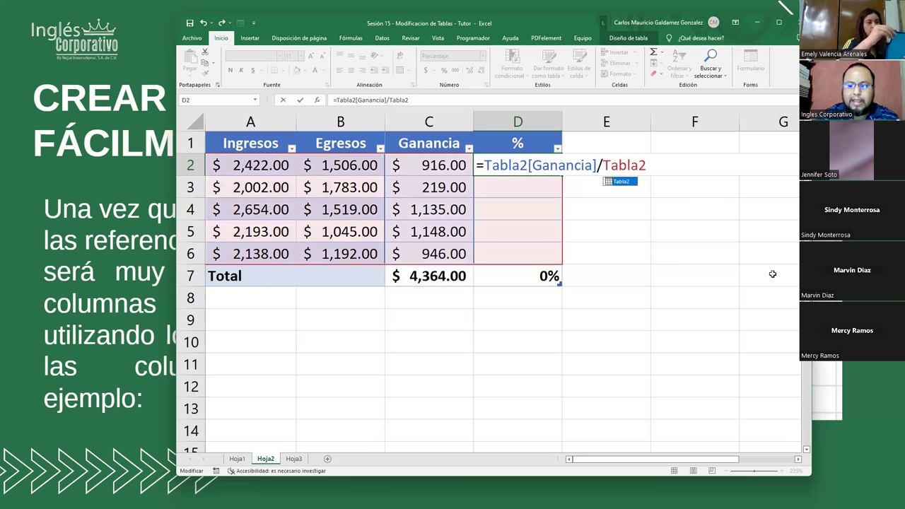
pyautogui.write('[')
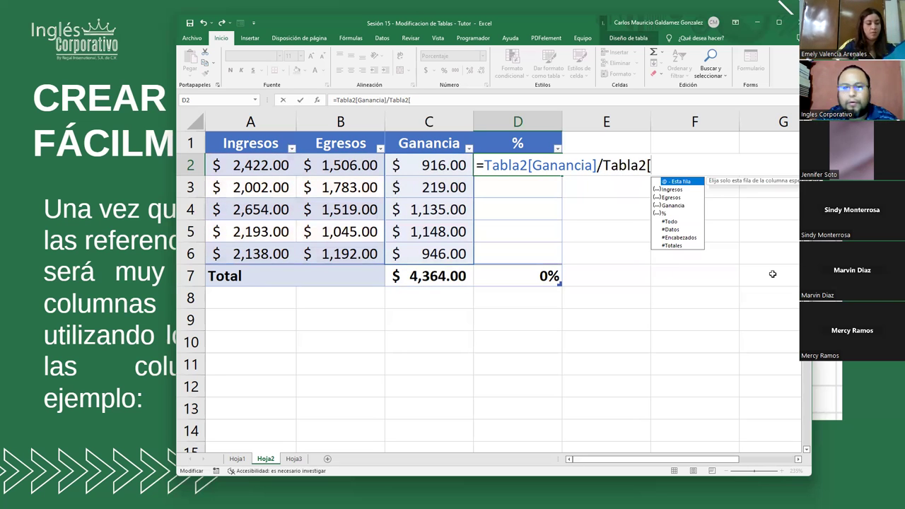
pyautogui.write('[')
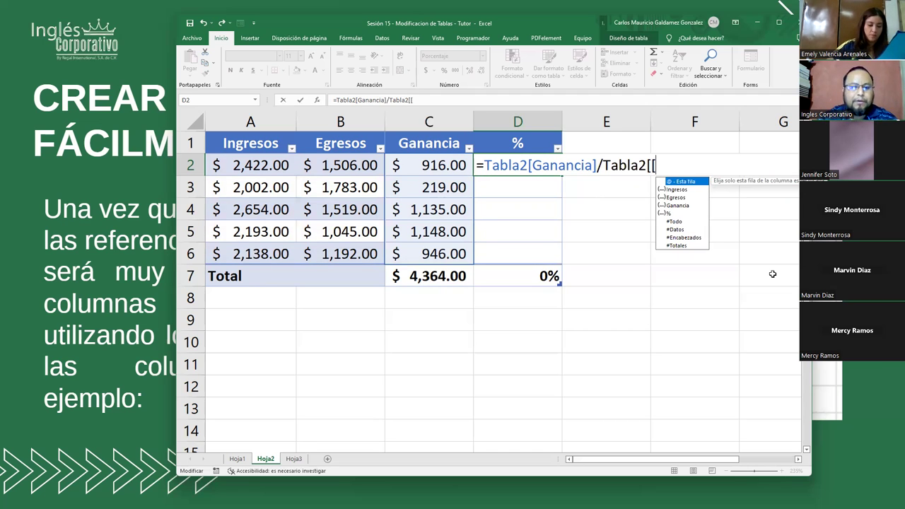
pyautogui.write('#')
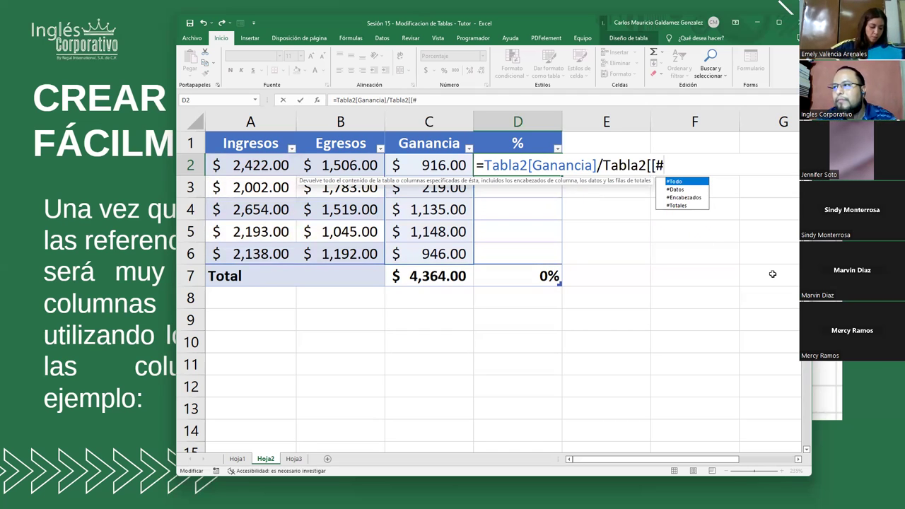
pyautogui.press('Down')
pyautogui.press('Down')
pyautogui.press('Down')
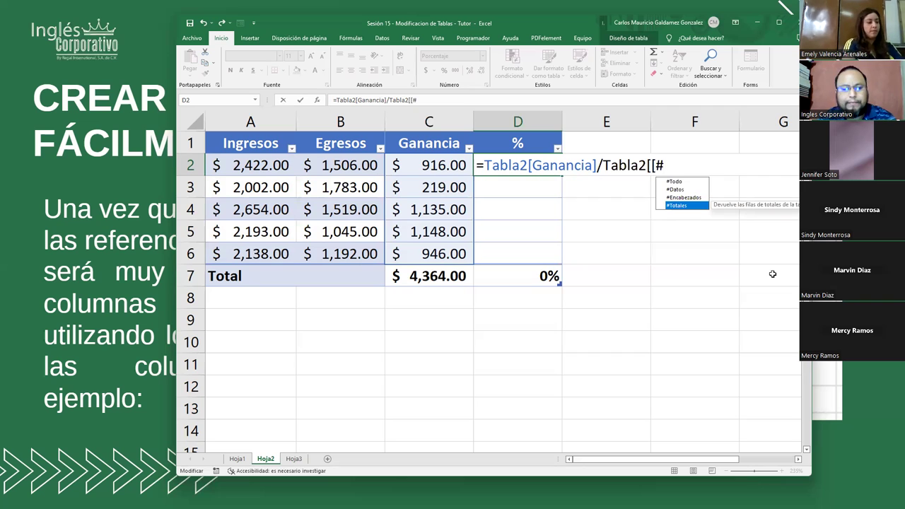
pyautogui.press('Tab')
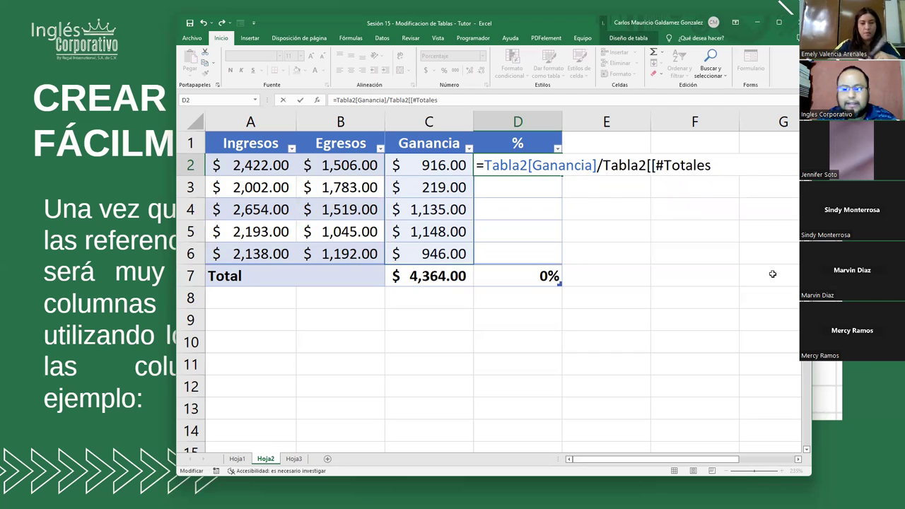
pyautogui.write(']')
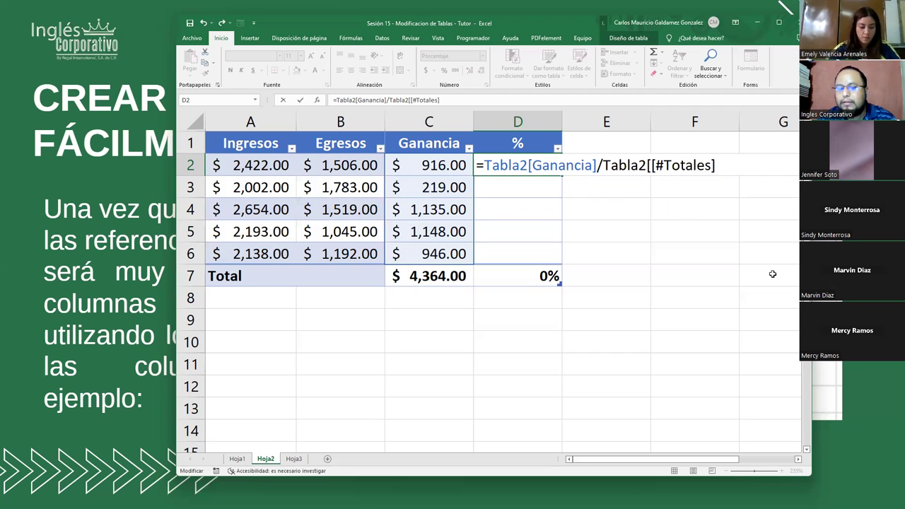
# Complete the divisor with ;[Ganancia]] and enter the D2 formula =Tabla2[Ganancia]/Tabla2[[#Totales];[Ganancia]]
pyautogui.write(';')
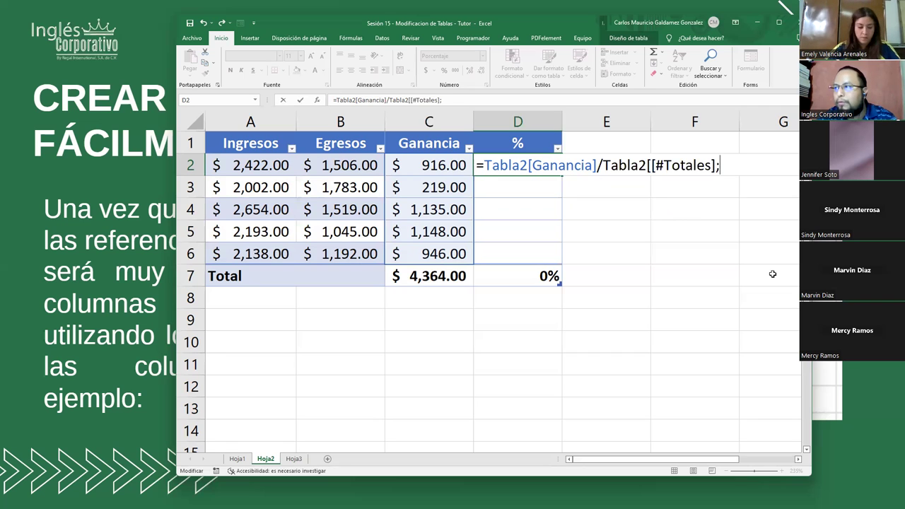
pyautogui.write('[')
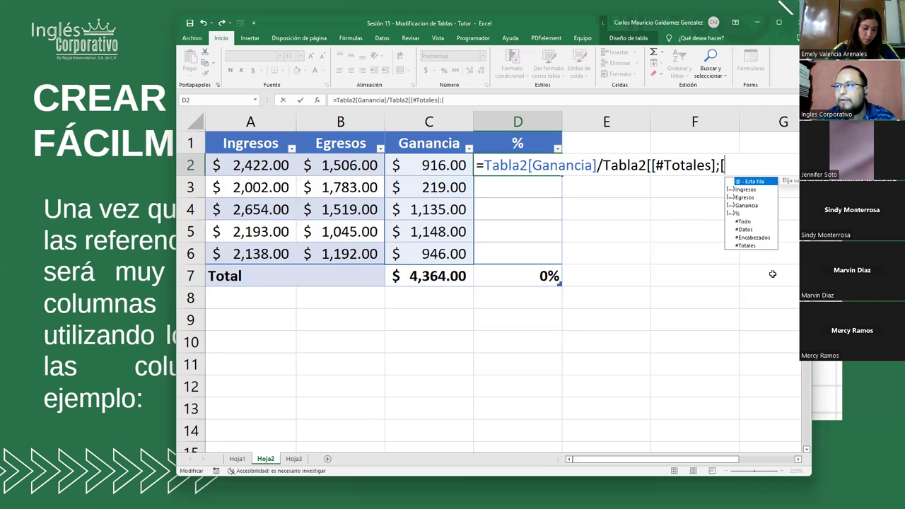
pyautogui.press('Escape')
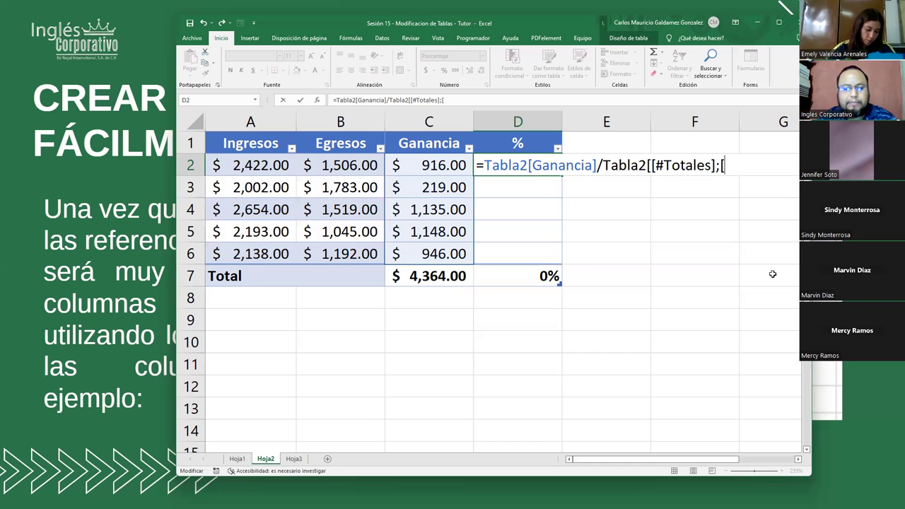
pyautogui.write('G')
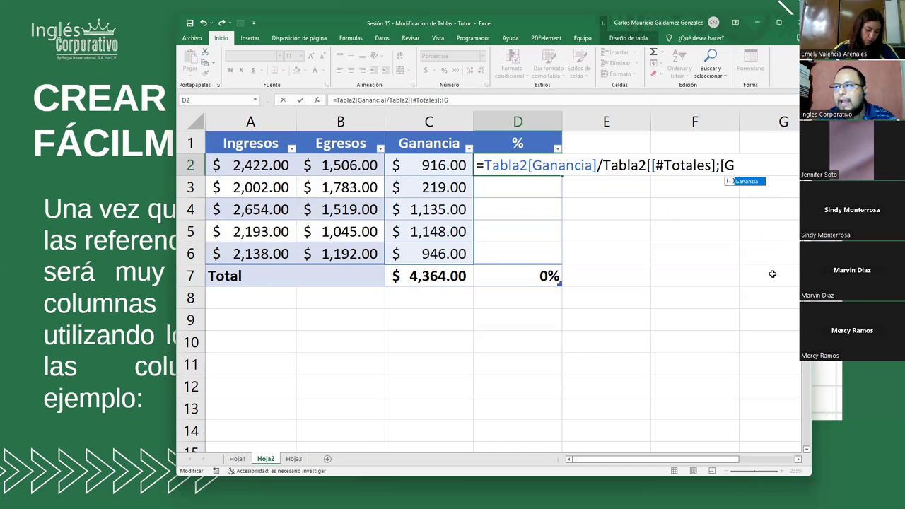
pyautogui.press('Tab')
pyautogui.write(']')
pyautogui.write(']')
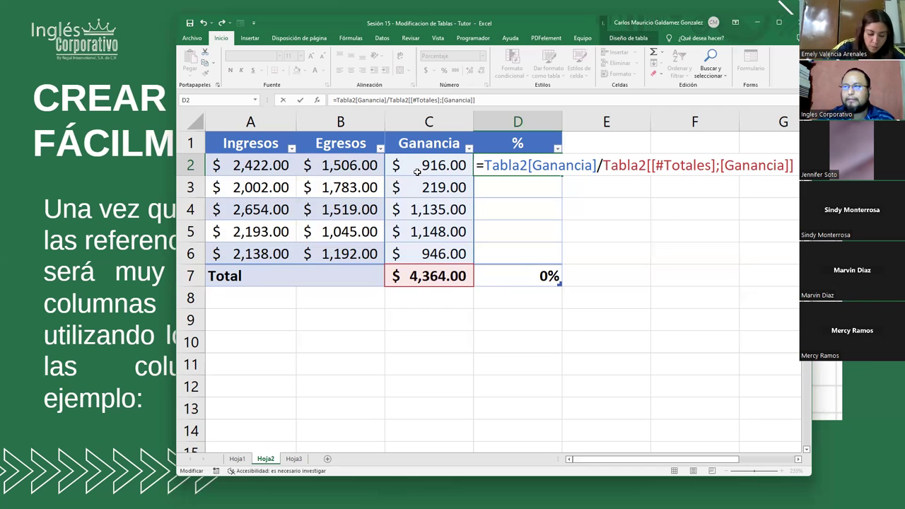
pyautogui.press('Return')
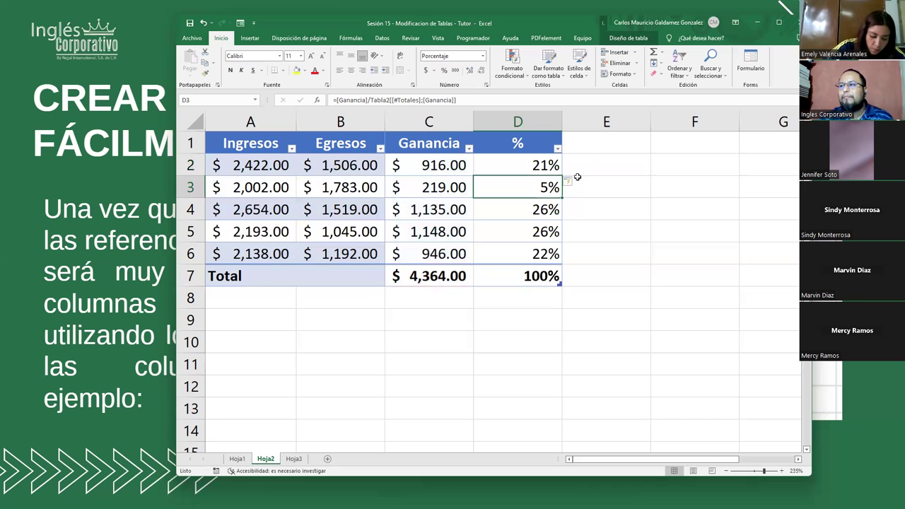
# Check the formulas in the % column cells D2 and D5 against the Ganancia value in C2 and its total in C7
pyautogui.click(520, 166)
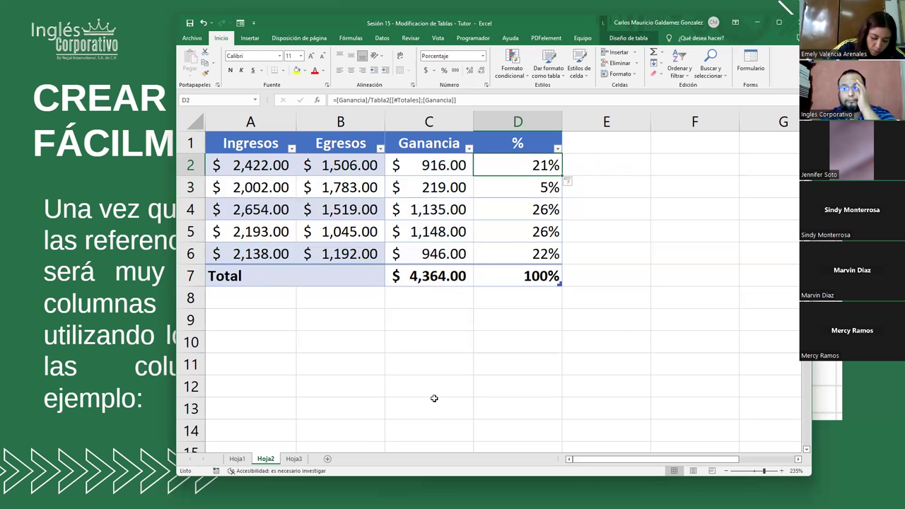
pyautogui.click(425, 170)
pyautogui.click(497, 171)
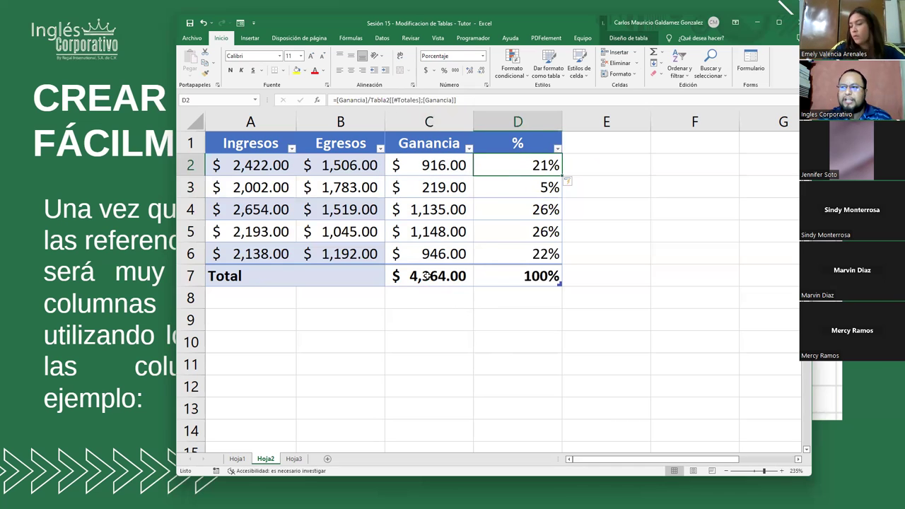
pyautogui.click(428, 277)
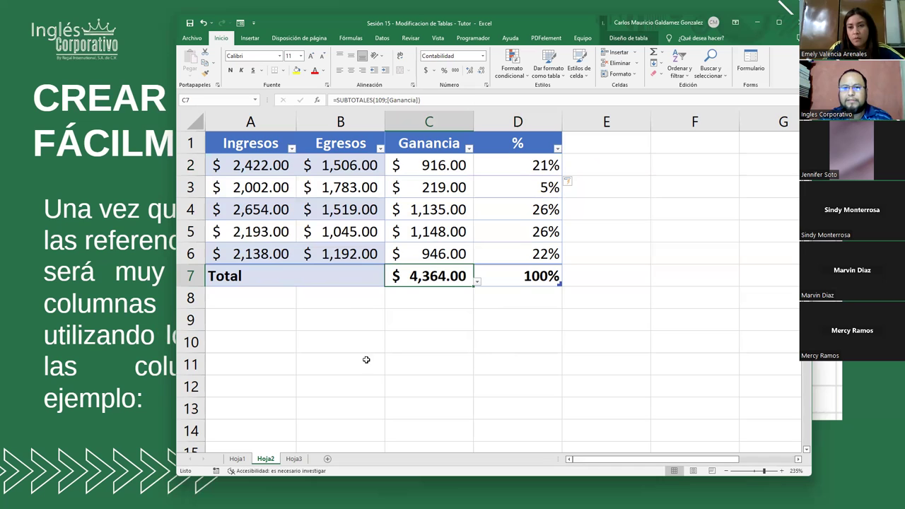
pyautogui.click(530, 241)
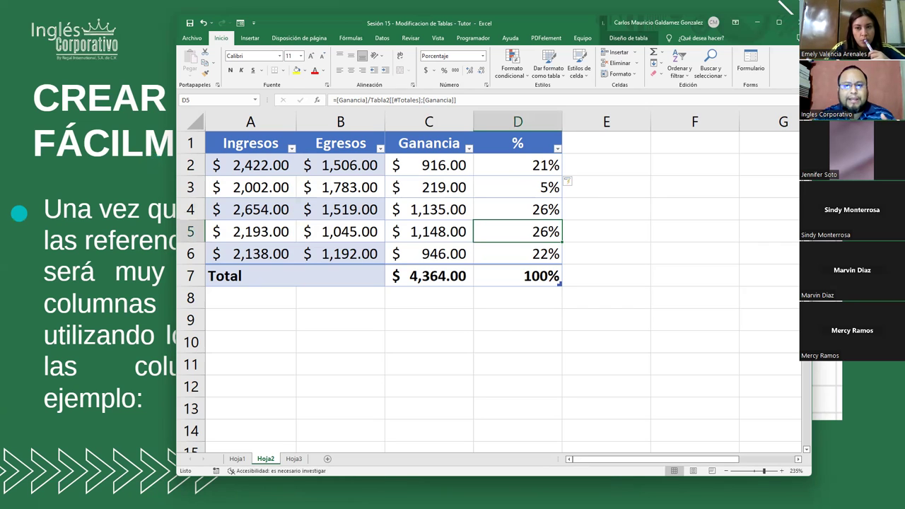
# Fill the percentage formula from D2 down through D6
pyautogui.click(531, 167)
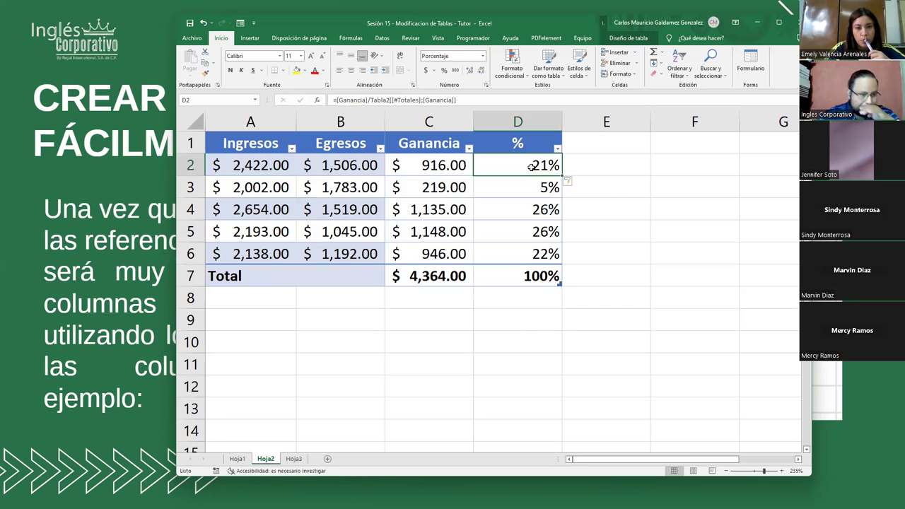
pyautogui.moveTo(562, 176); pyautogui.dragTo(555, 256)
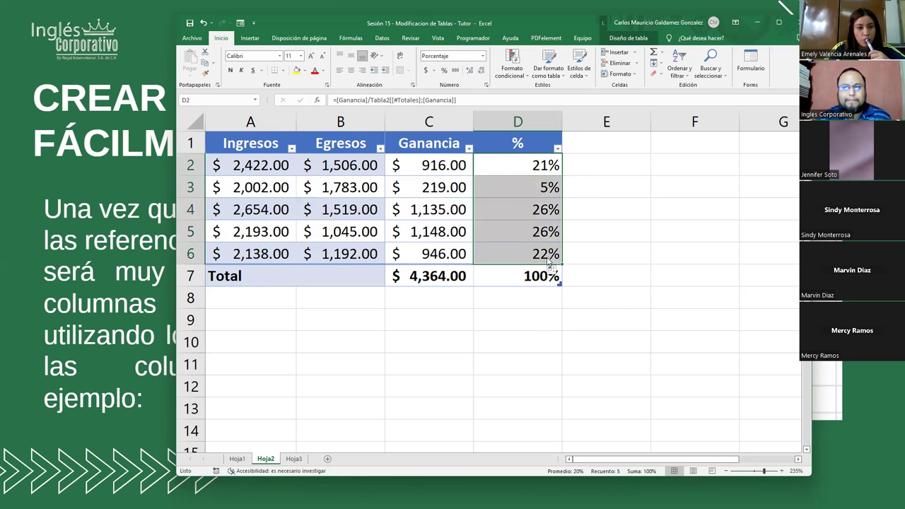
pyautogui.click(530, 166)
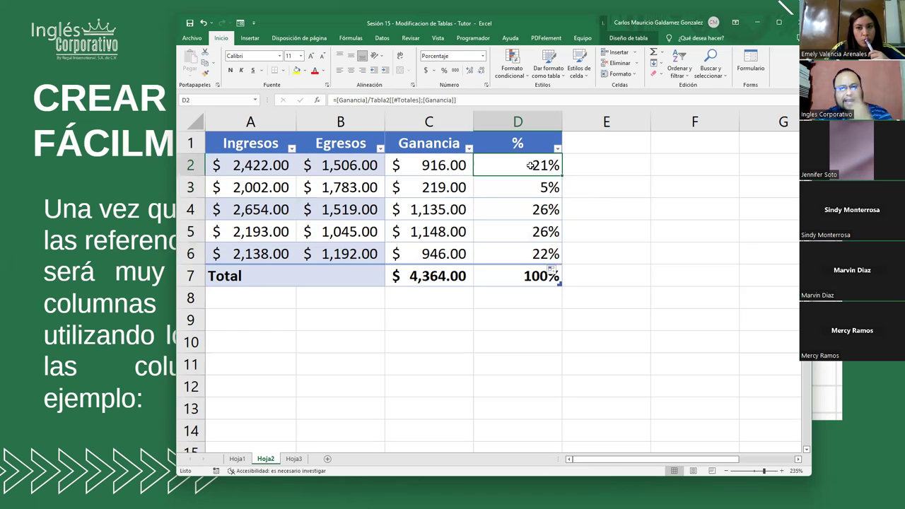
# Switch to the slide presentation and advance to the slide "Fila de totales de una tabla"
pyautogui.click(9, 188)
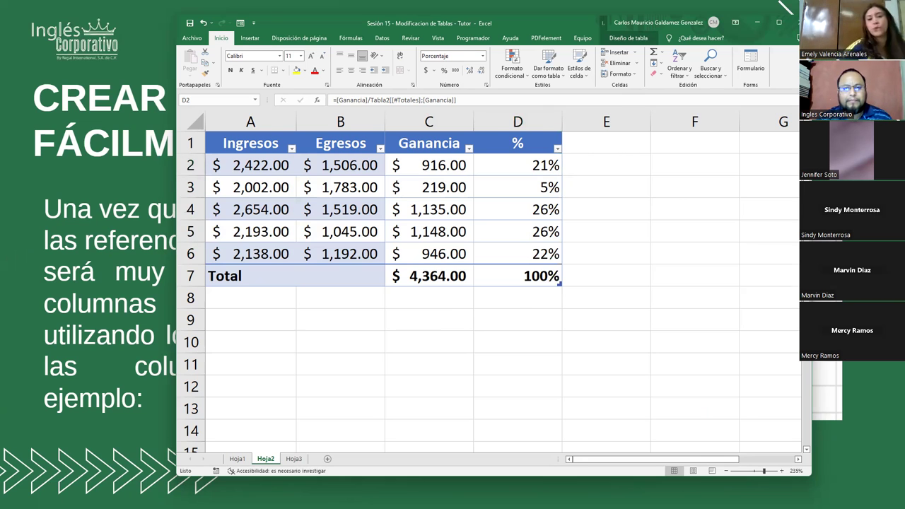
pyautogui.hotkey('alt', 'Tab')
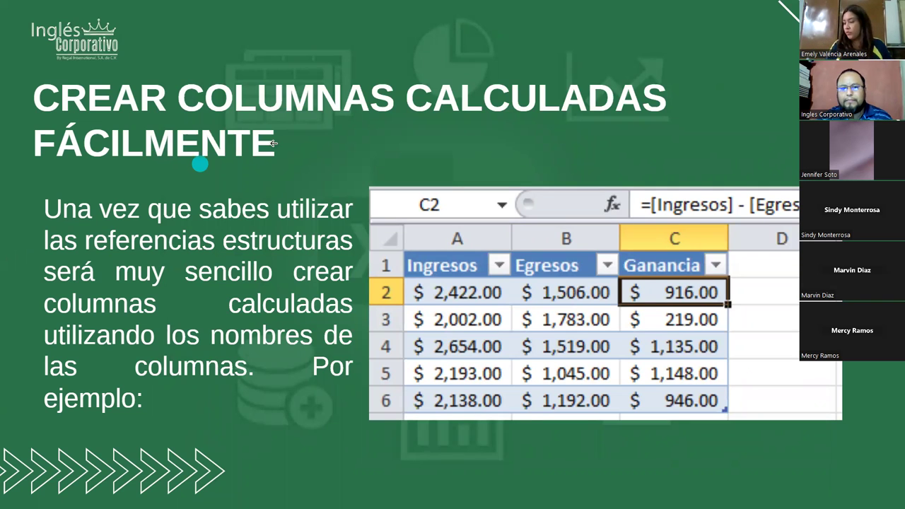
pyautogui.hotkey('ctrl', 'n')
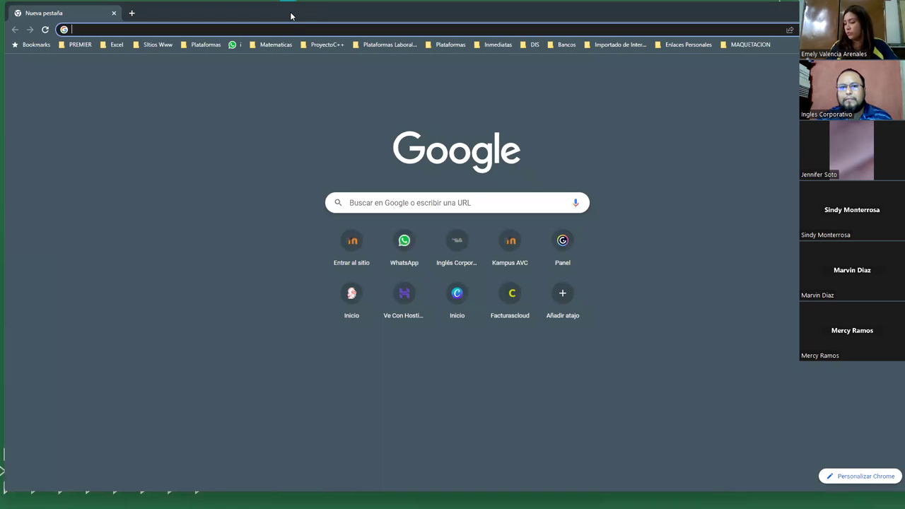
pyautogui.hotkey('alt', 'Tab')
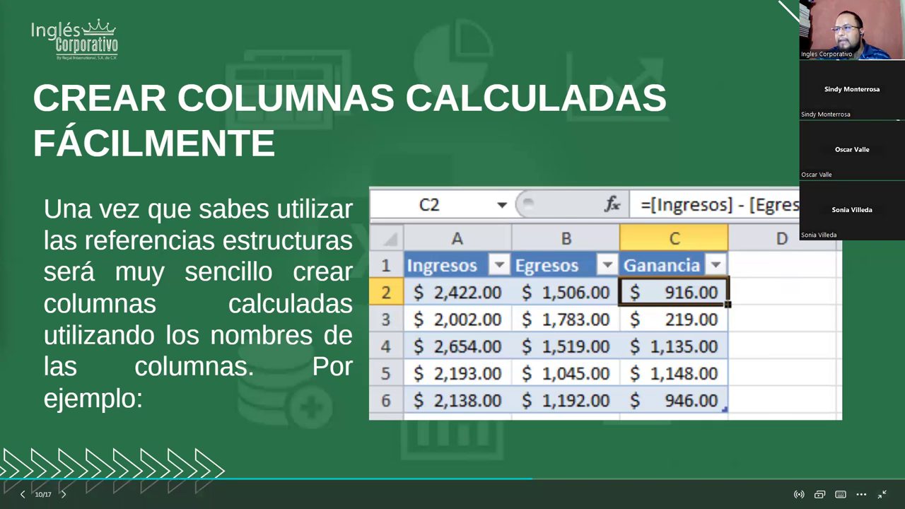
pyautogui.press('Right')
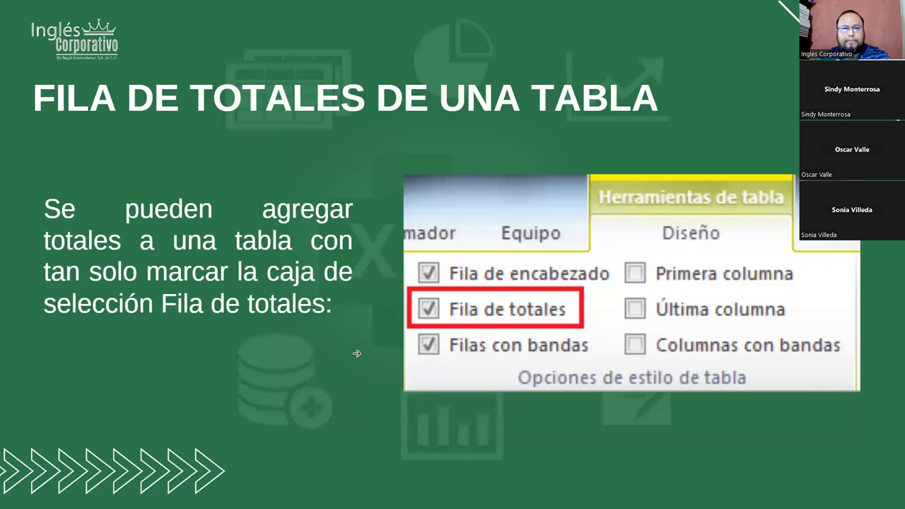
# Switch back to Excel and review the tables on Hoja1, Hoja2 and Hoja3, ending on Hoja2
pyautogui.hotkey('alt', 'Tab')
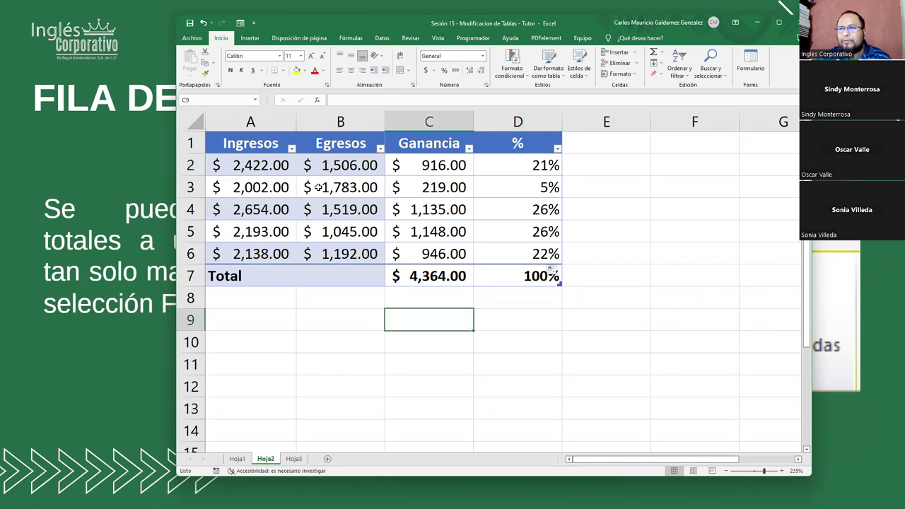
pyautogui.click(345, 226)
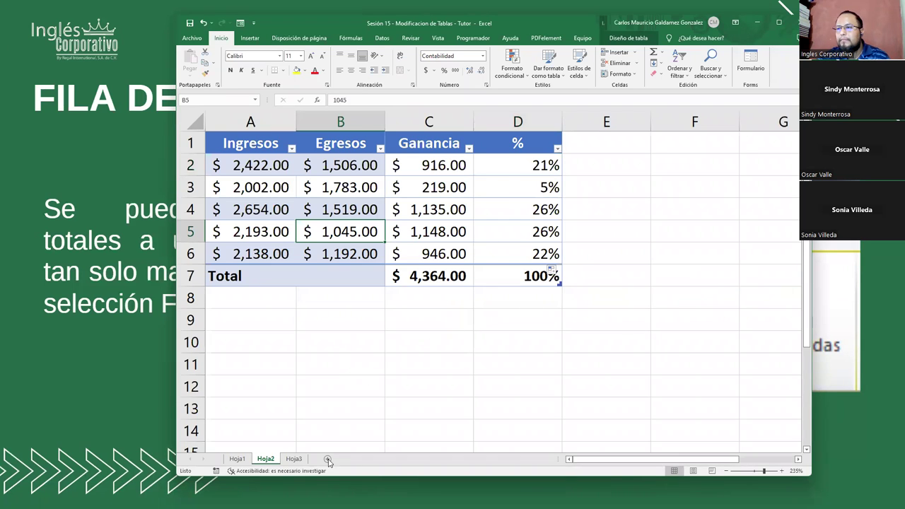
pyautogui.click(294, 459)
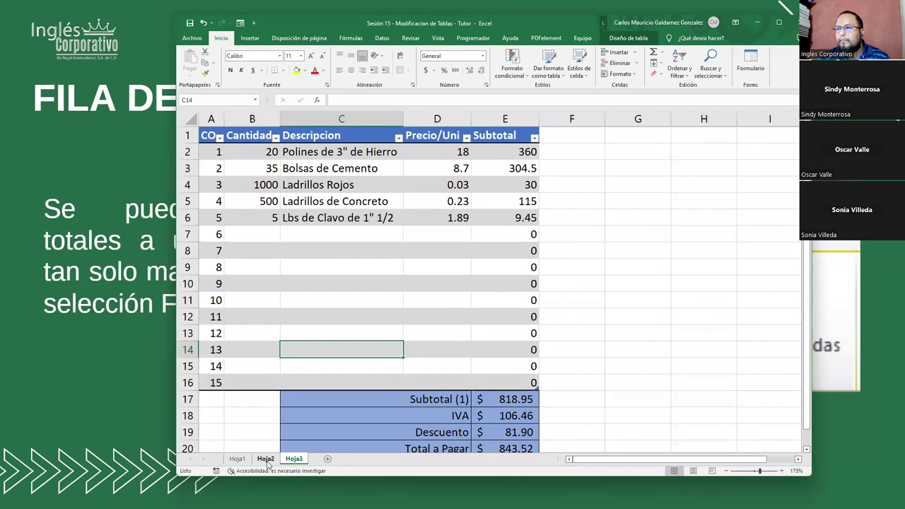
pyautogui.click(265, 459)
pyautogui.click(236, 459)
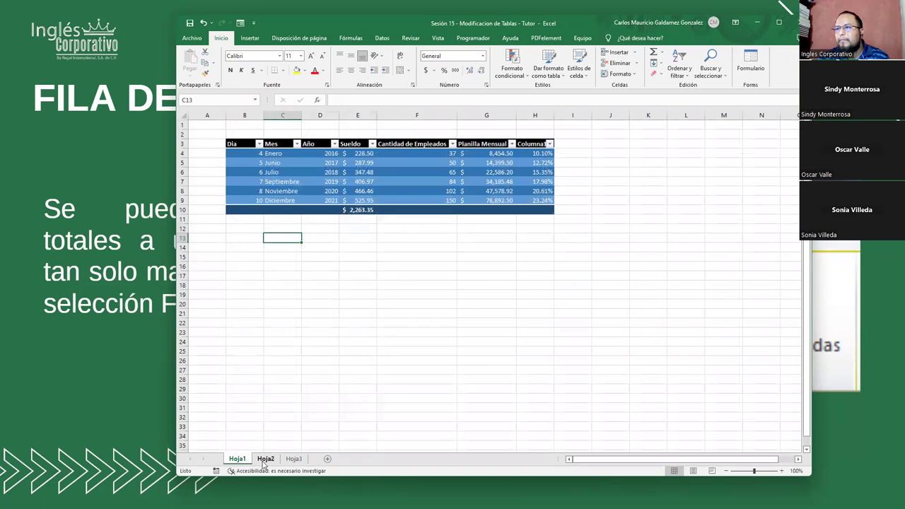
pyautogui.click(265, 458)
pyautogui.click(294, 459)
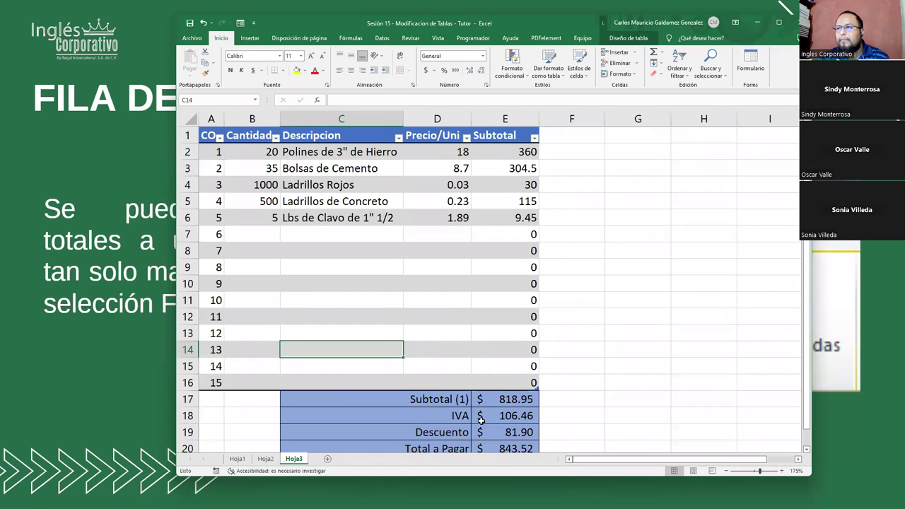
pyautogui.click(265, 459)
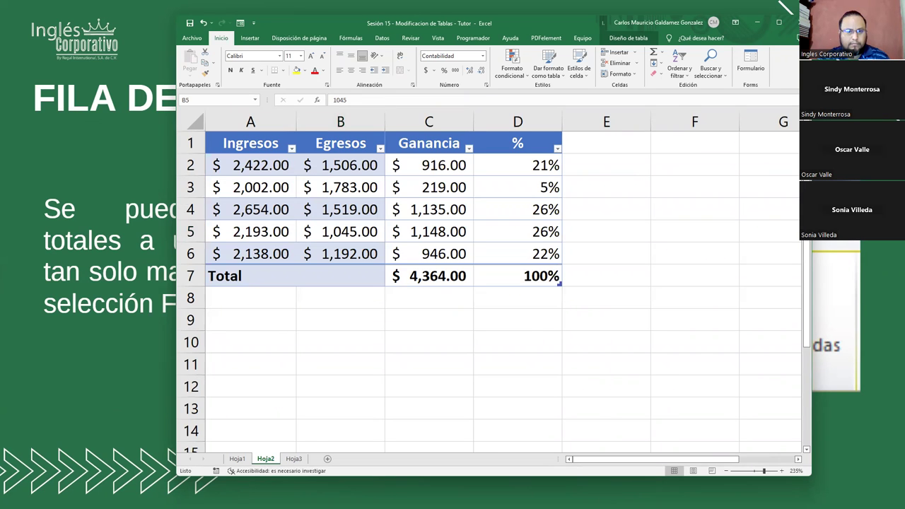
pyautogui.hotkey('alt', 'Tab')
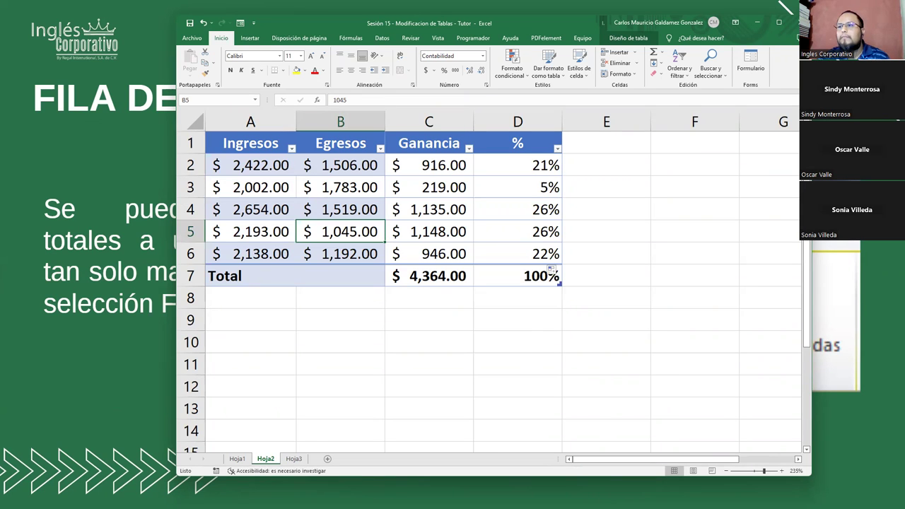
pyautogui.hotkey('alt', 'Tab')
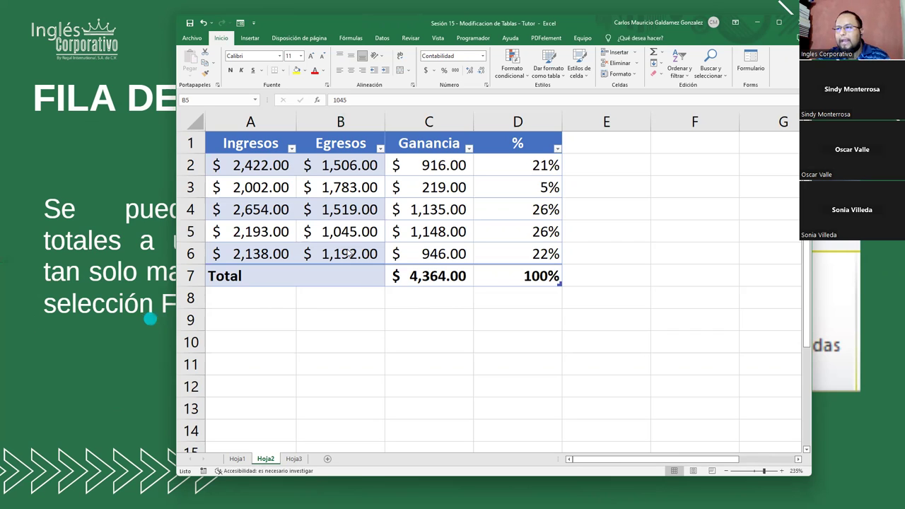
# Compare the row formatting of the Ingresos and Egresos columns (A2:B6) with the Ganancia and % columns (C2:D6)
pyautogui.click(261, 165)
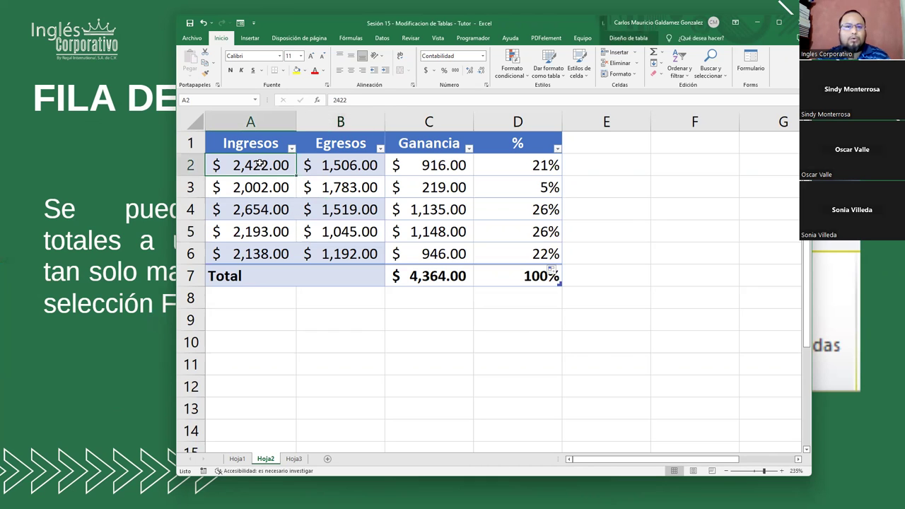
pyautogui.moveTo(252, 170); pyautogui.dragTo(346, 256)
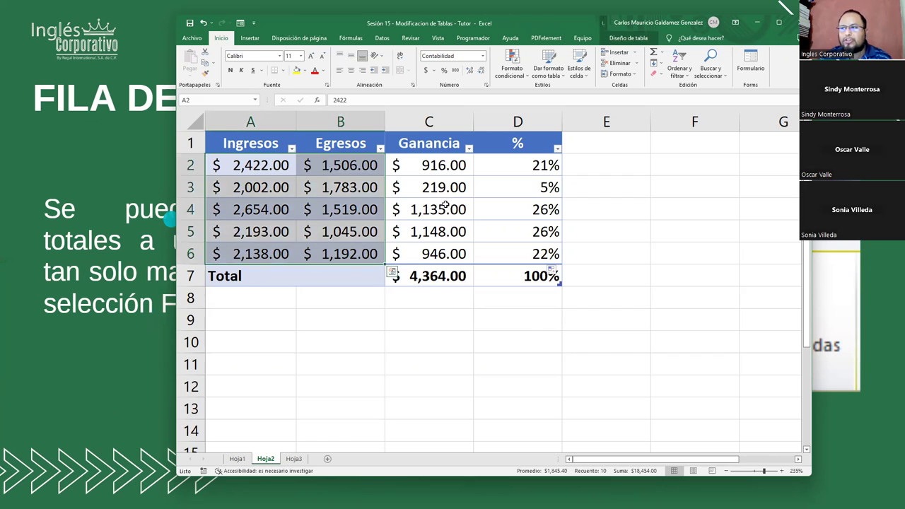
pyautogui.moveTo(434, 165); pyautogui.dragTo(513, 254)
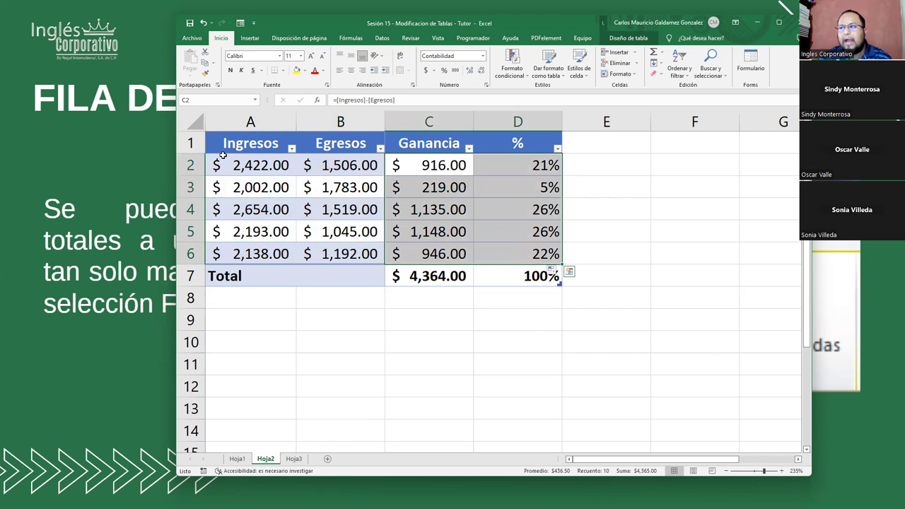
pyautogui.click(269, 185)
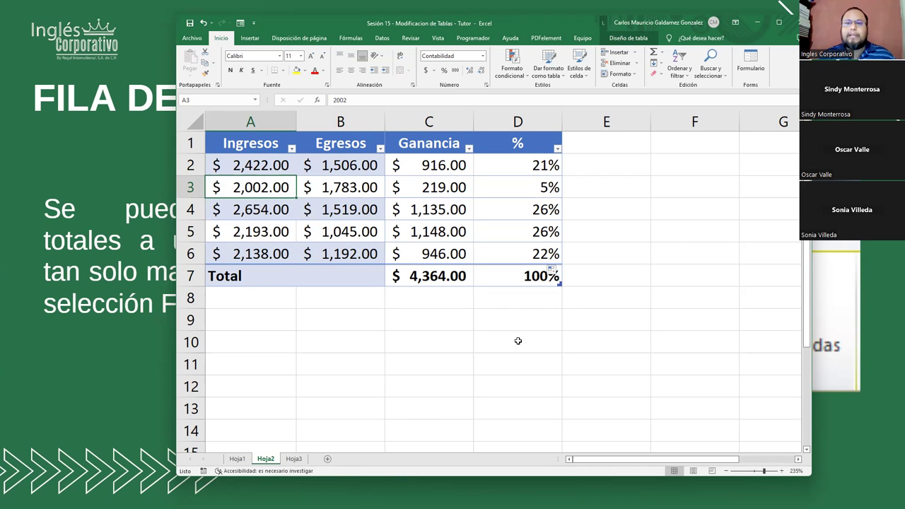
pyautogui.click(37, 252)
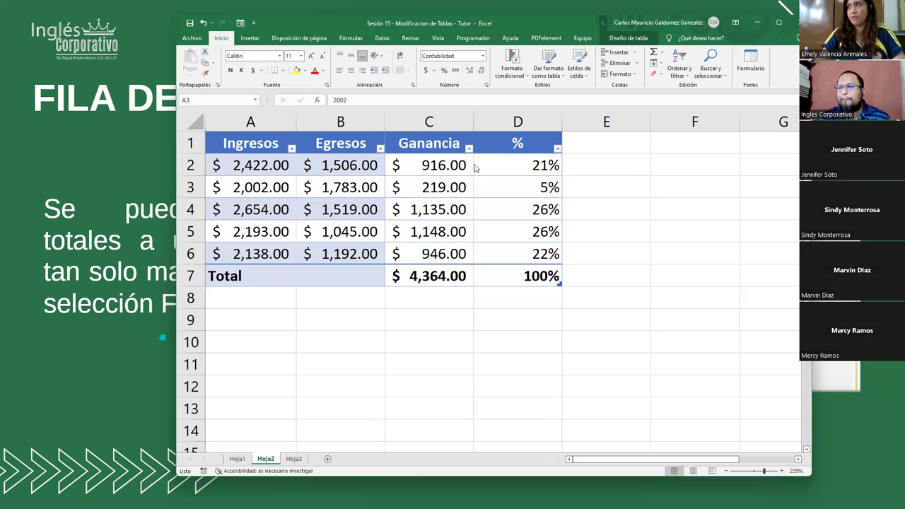
# Toggle the table's Fila de totales option off and on again, then the Última columna option on and off
pyautogui.click(318, 280)
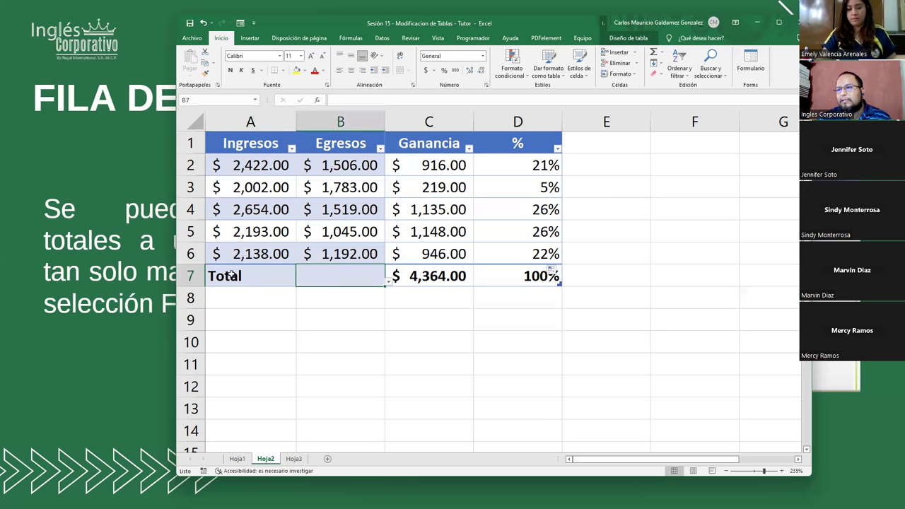
pyautogui.moveTo(231, 276); pyautogui.dragTo(516, 274)
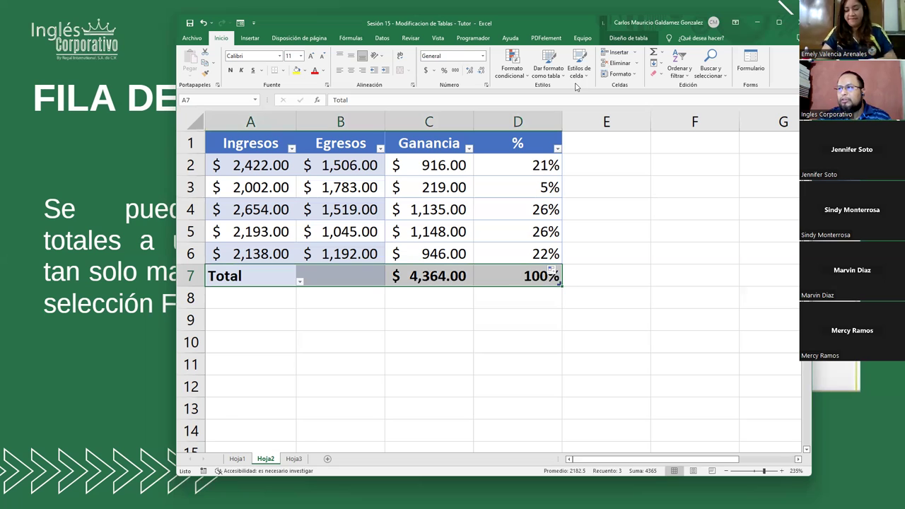
pyautogui.click(614, 39)
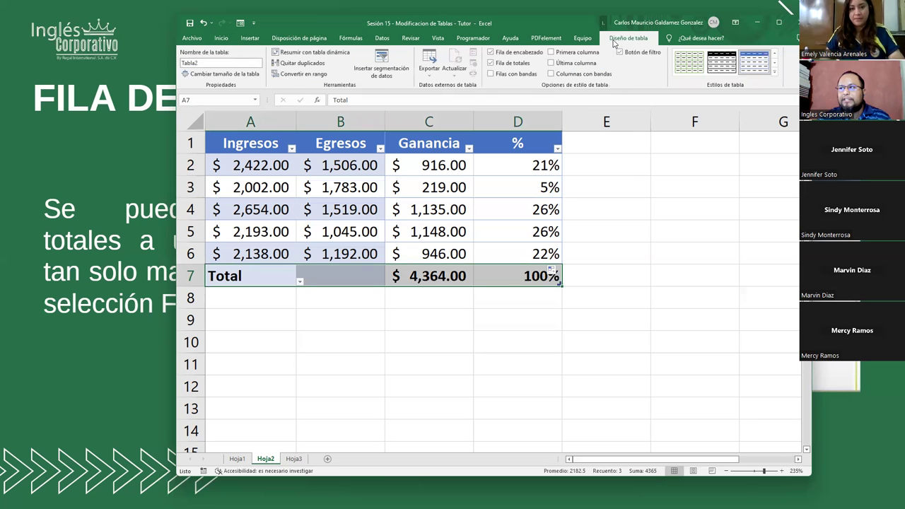
pyautogui.click(491, 64)
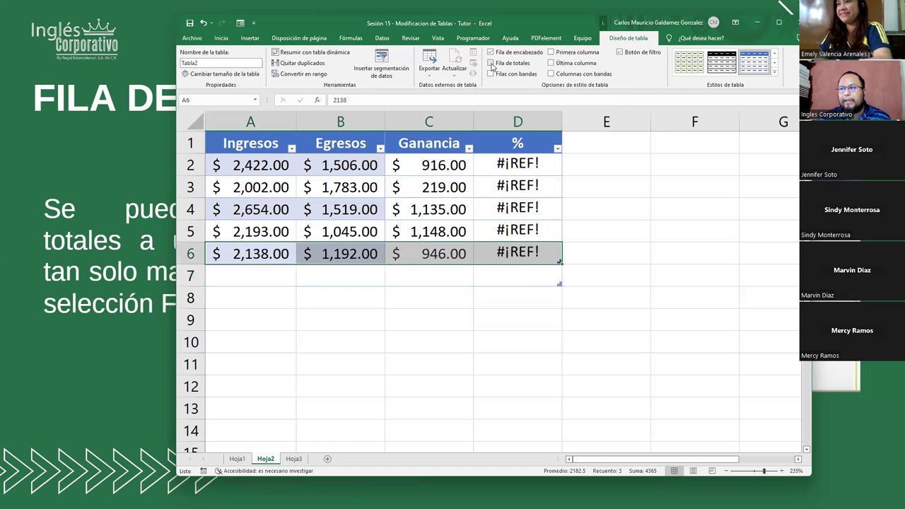
pyautogui.click(491, 63)
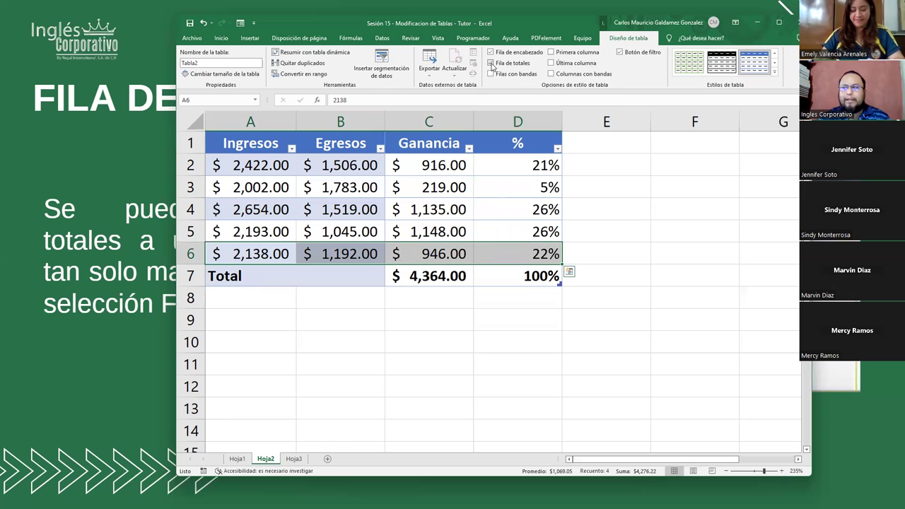
pyautogui.click(551, 63)
pyautogui.click(551, 63)
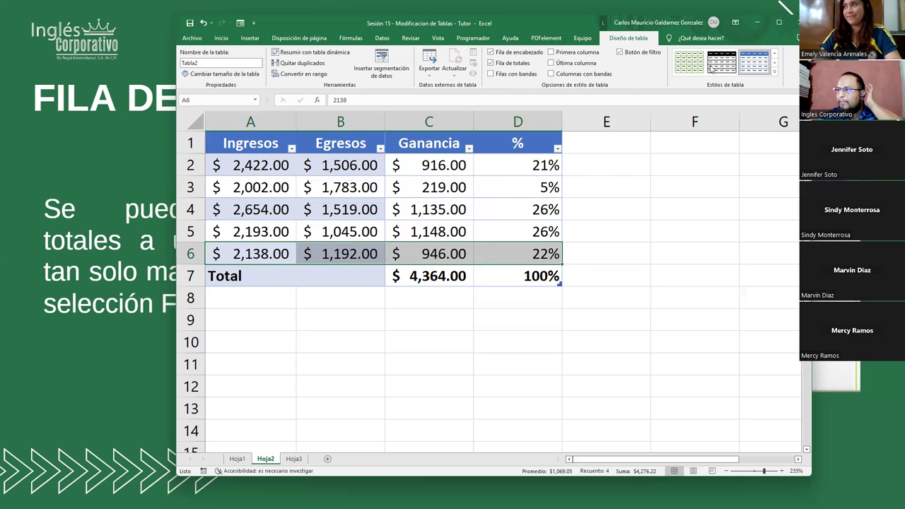
# Apply the orange table style from the first row of the Medio group to the Hoja2 table
pyautogui.click(250, 152)
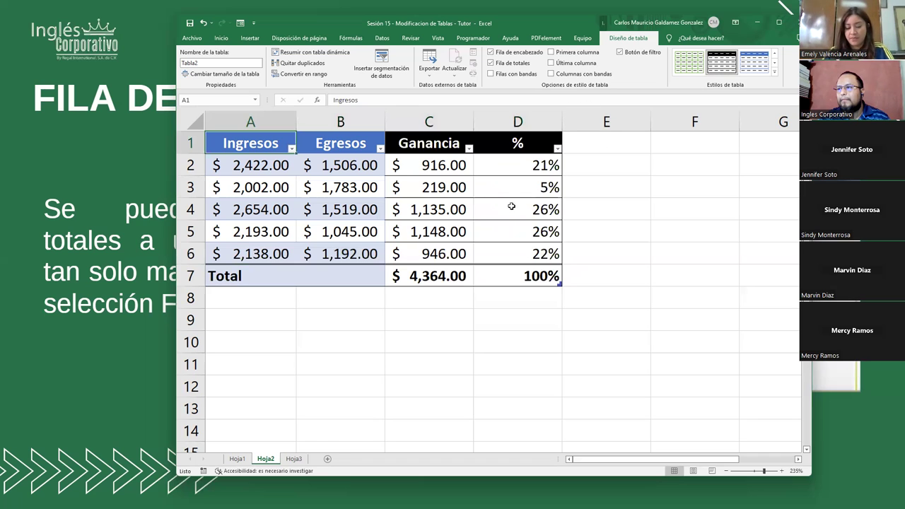
pyautogui.click(436, 211)
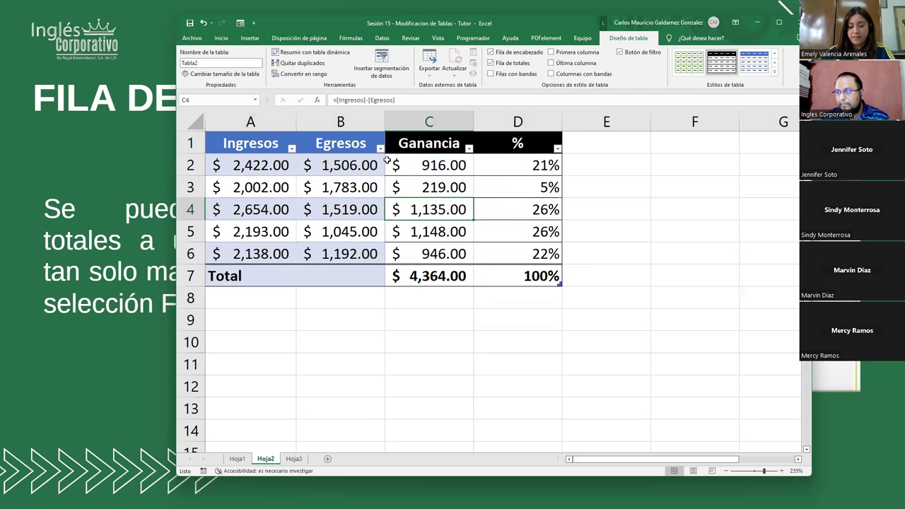
pyautogui.moveTo(405, 145); pyautogui.dragTo(507, 270)
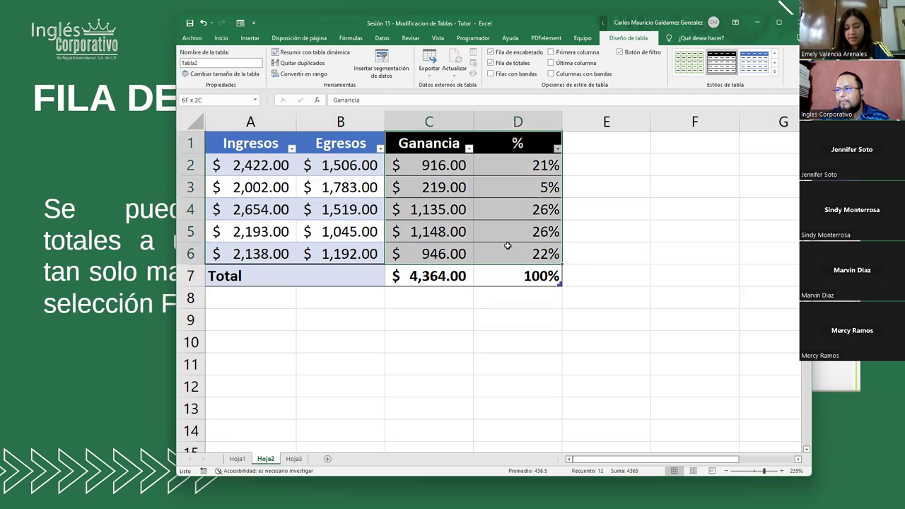
pyautogui.moveTo(216, 145); pyautogui.dragTo(509, 251)
pyautogui.click(775, 77)
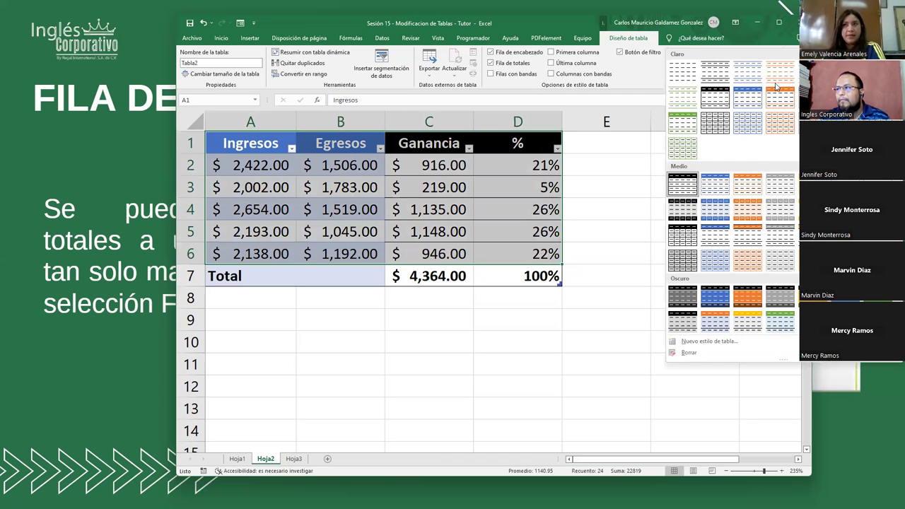
pyautogui.click(748, 186)
pyautogui.click(447, 188)
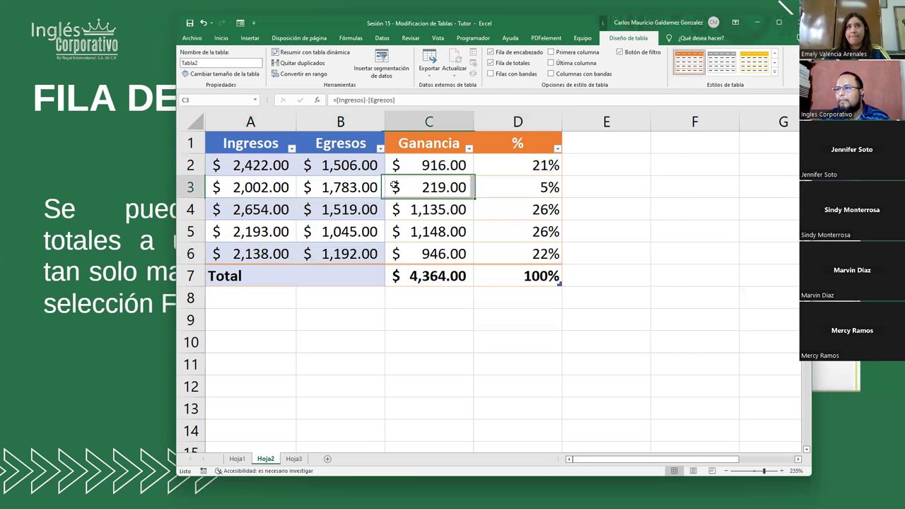
# Copy the blue header formatting from the Ingresos cell A1 to the Ganancia and % headers in C1 and D1
pyautogui.click(253, 147)
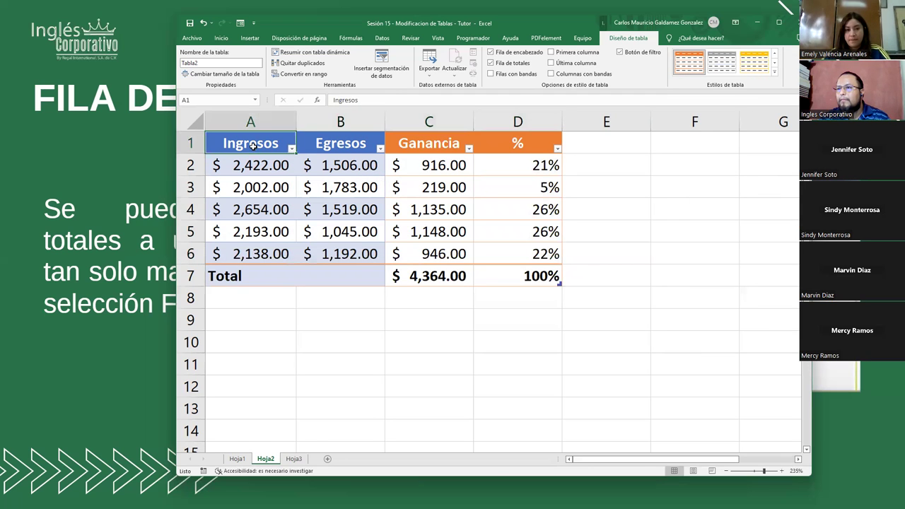
pyautogui.click(220, 39)
pyautogui.click(205, 74)
pyautogui.click(429, 143)
pyautogui.click(205, 74)
pyautogui.click(529, 145)
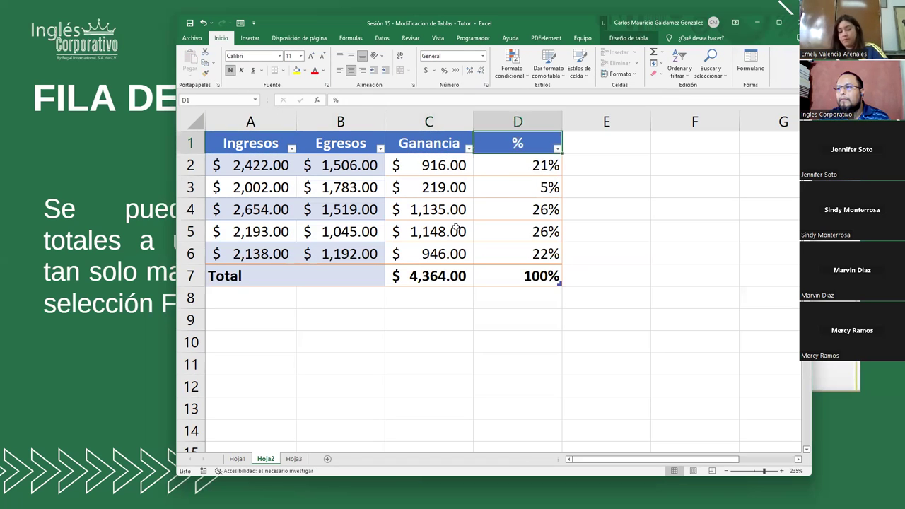
pyautogui.click(458, 226)
# Copy the formatting of A2:B2 to C2:D2 and set D2 back to percentage format
pyautogui.moveTo(239, 167); pyautogui.dragTo(336, 167)
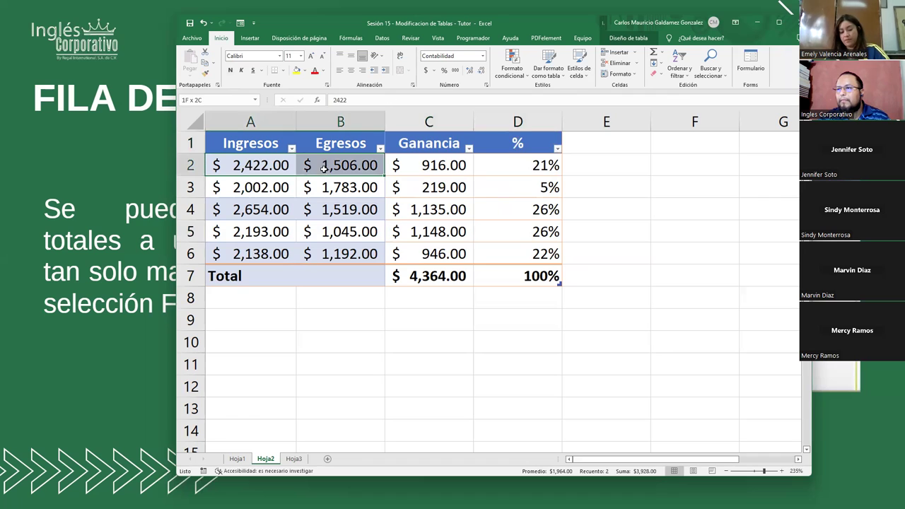
pyautogui.click(205, 73)
pyautogui.moveTo(433, 164); pyautogui.dragTo(526, 166)
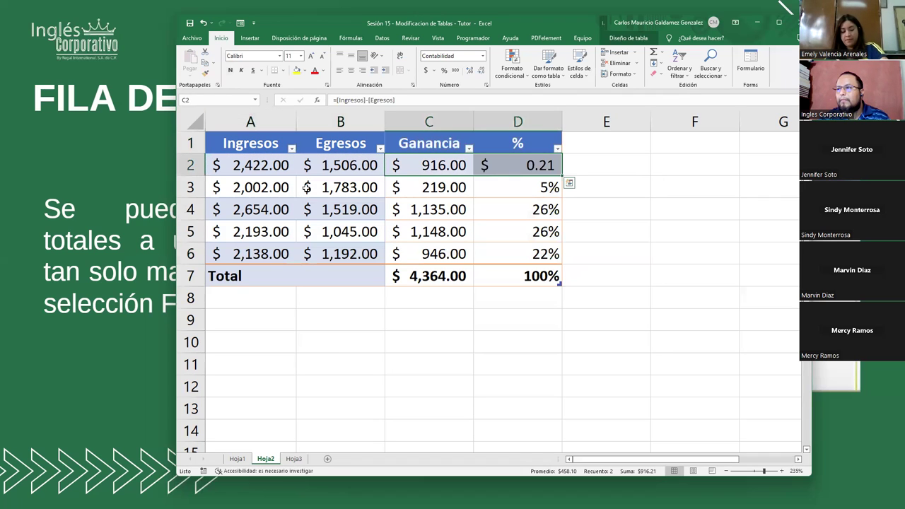
pyautogui.click(513, 164)
pyautogui.click(444, 70)
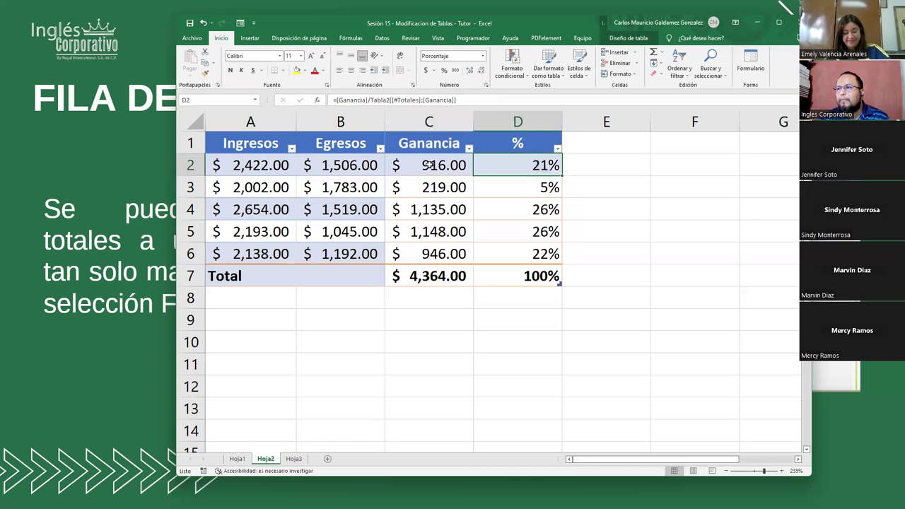
# Copy the shaded formatting of C2:D2 to C4:D4 and C6:D6
pyautogui.moveTo(430, 164); pyautogui.dragTo(494, 167)
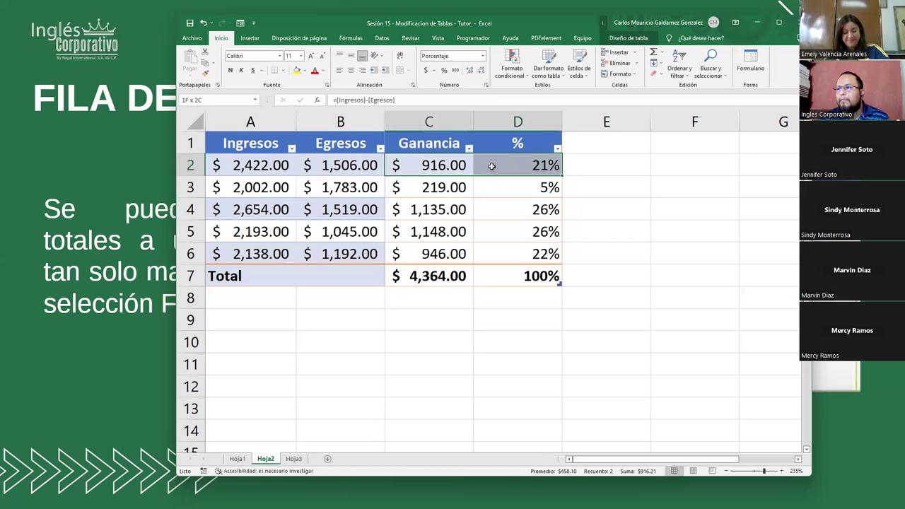
pyautogui.click(206, 74)
pyautogui.click(438, 212)
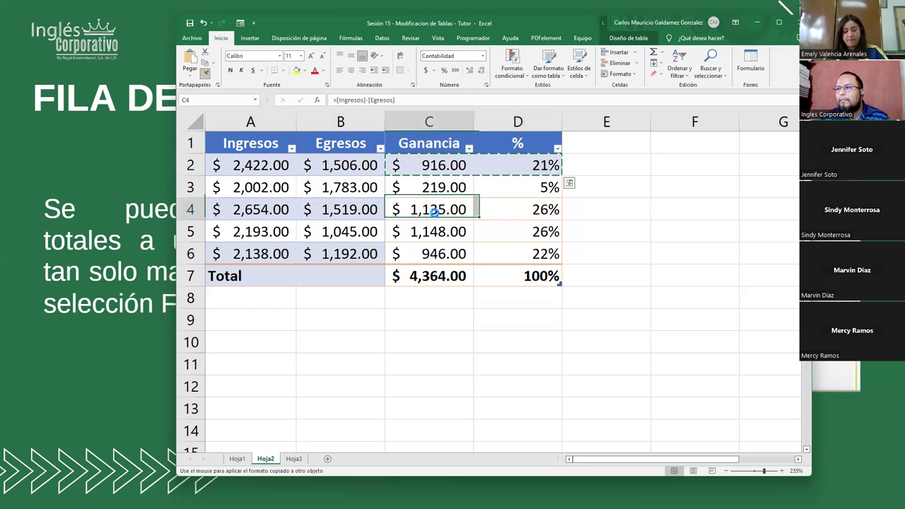
pyautogui.click(444, 254)
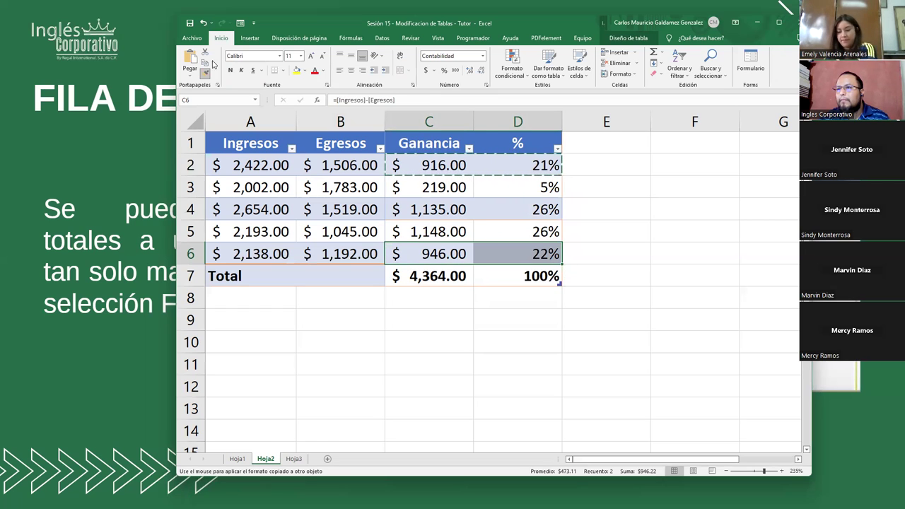
pyautogui.press('Escape')
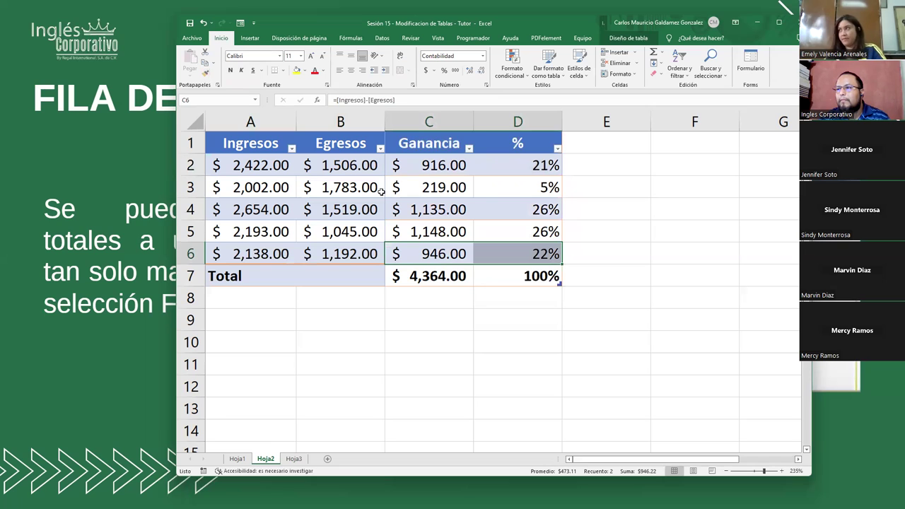
# Copy the unshaded formatting of A3:B3 to C3:D3 and set D3 back to percentage format
pyautogui.click(254, 186)
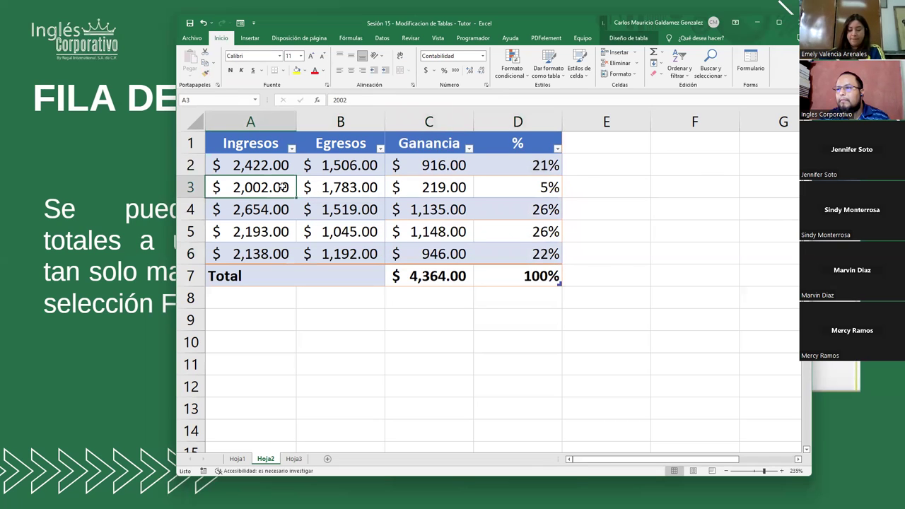
pyautogui.moveTo(280, 187); pyautogui.dragTo(371, 187)
pyautogui.click(204, 73)
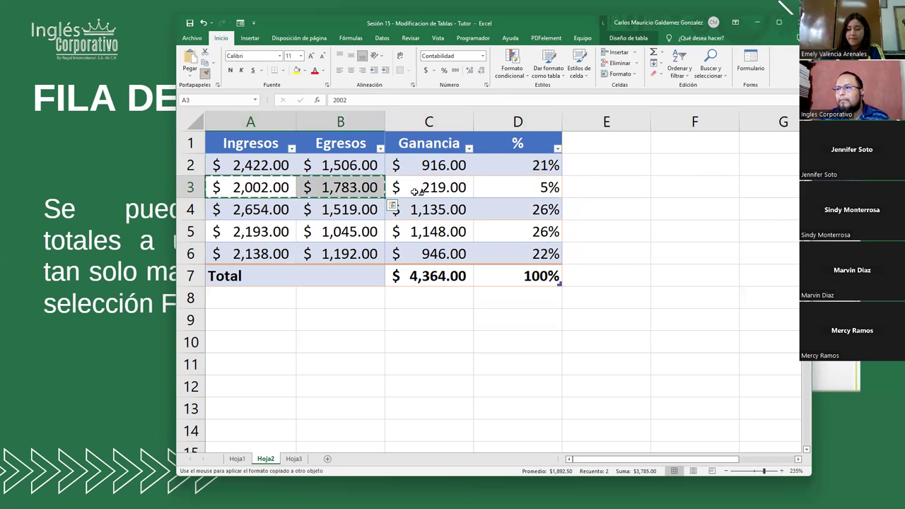
pyautogui.click(417, 186)
pyautogui.click(511, 190)
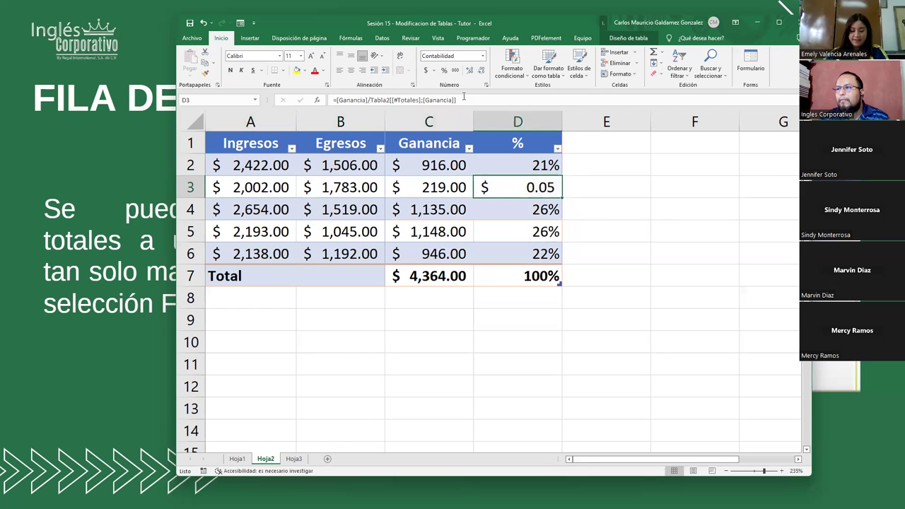
pyautogui.click(444, 71)
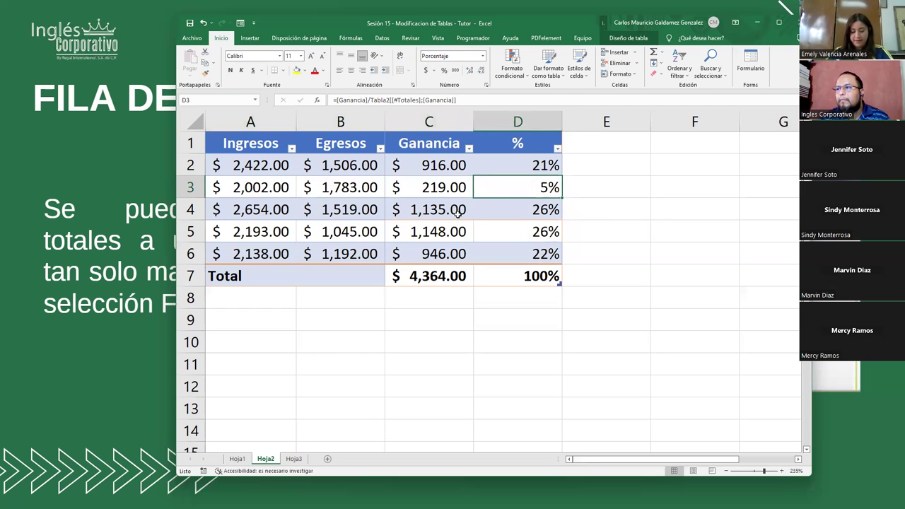
# Copy the formatting of C3:D3 to C5:D5 and leave the format painter
pyautogui.moveTo(435, 190); pyautogui.dragTo(499, 185)
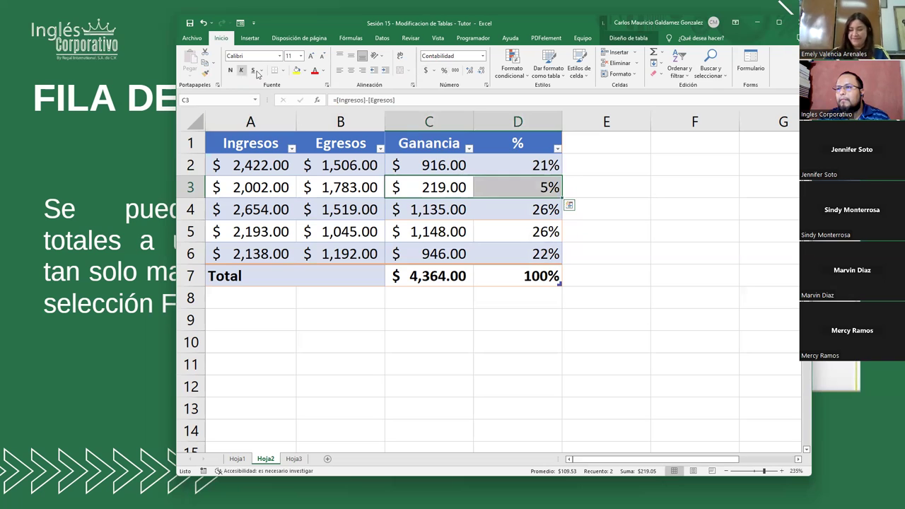
pyautogui.click(203, 73)
pyautogui.moveTo(394, 232); pyautogui.dragTo(519, 231)
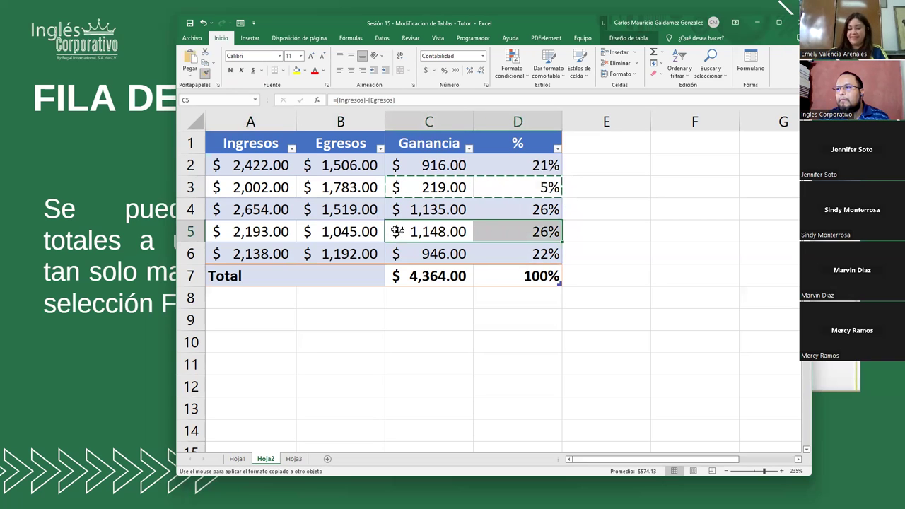
pyautogui.click(205, 73)
pyautogui.click(352, 187)
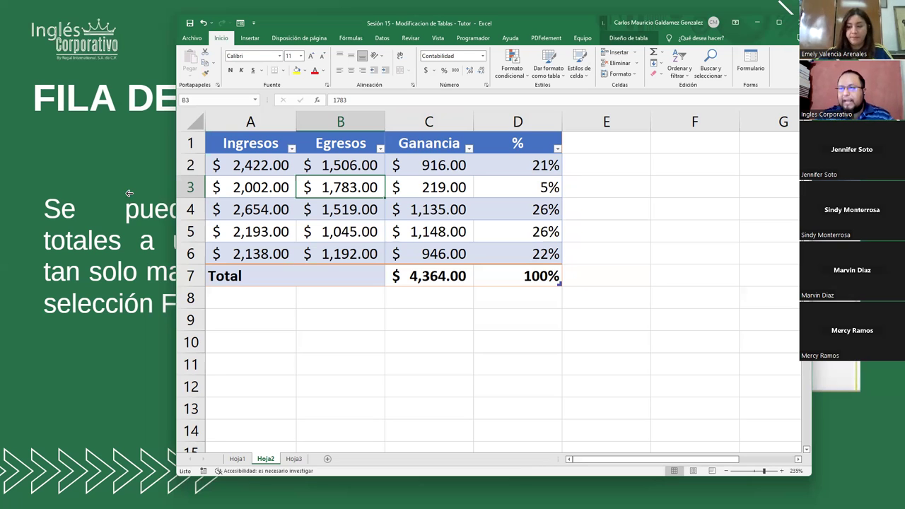
# Review the Ingresos and Egresos range A1:B6, then switch to the Hoja1 sheet
pyautogui.moveTo(253, 140); pyautogui.dragTo(309, 244)
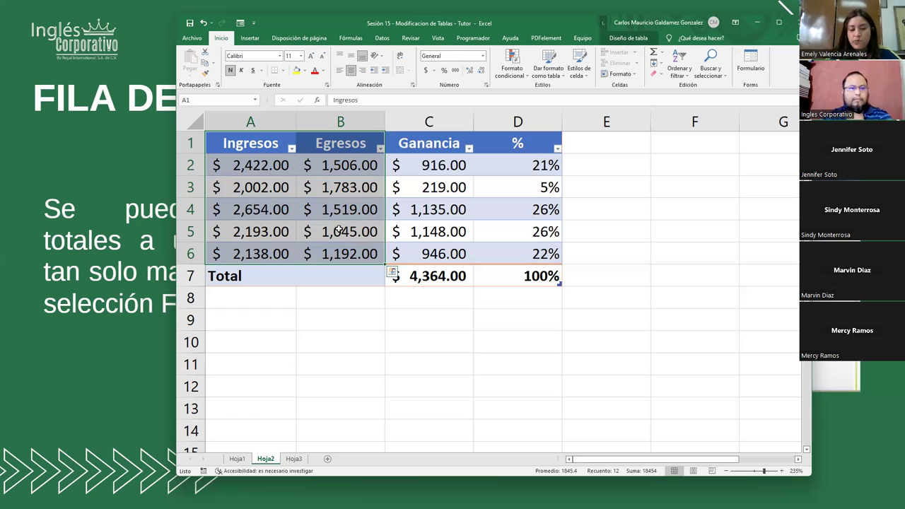
pyautogui.click(352, 246)
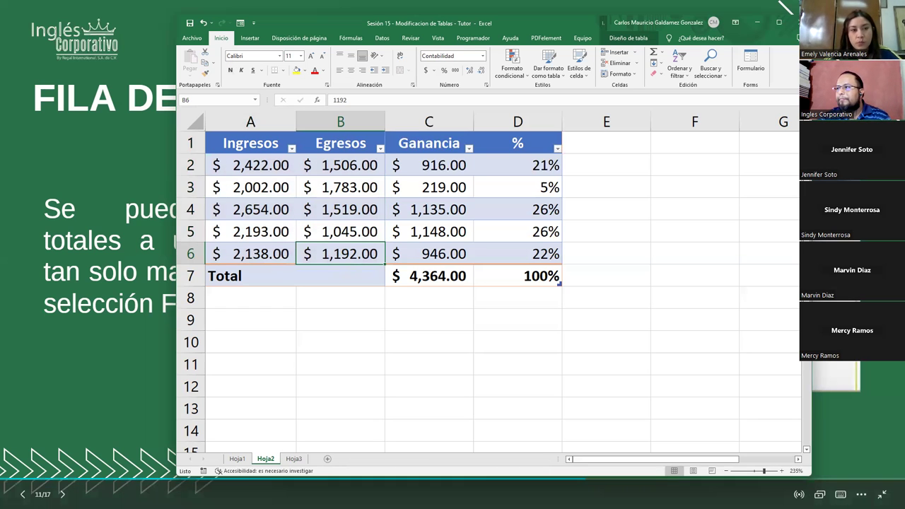
pyautogui.click(236, 459)
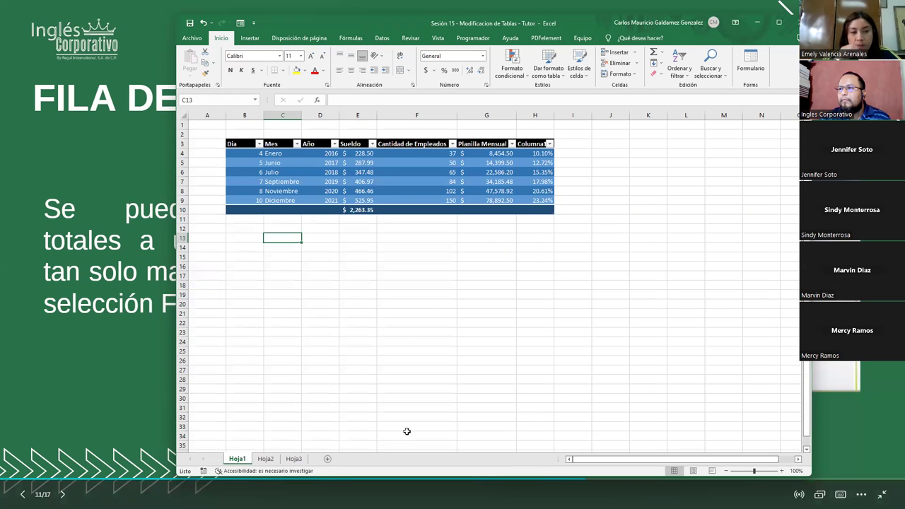
# Examine the Columna1 header and the Cantidad de Empleados cells F4 and F10 on Hoja1, and look over the tables on Hoja2 and Hoja3
pyautogui.click(526, 144)
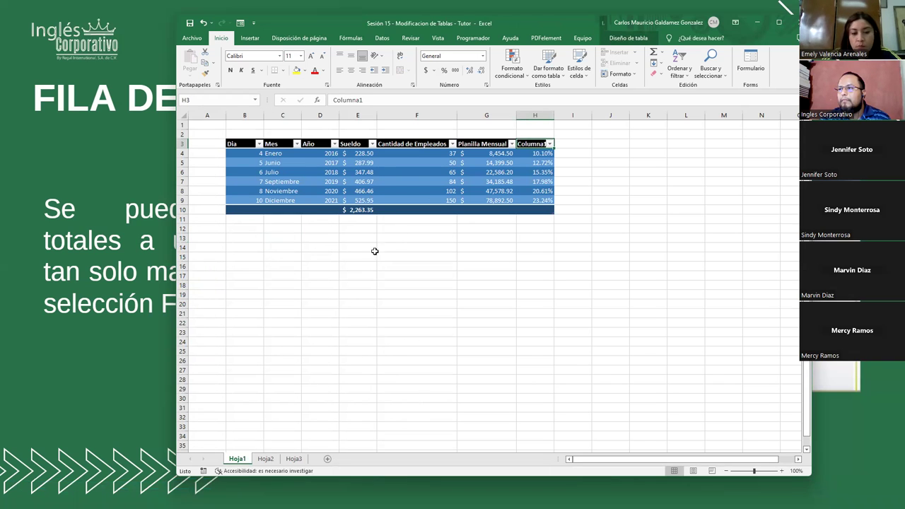
pyautogui.click(397, 156)
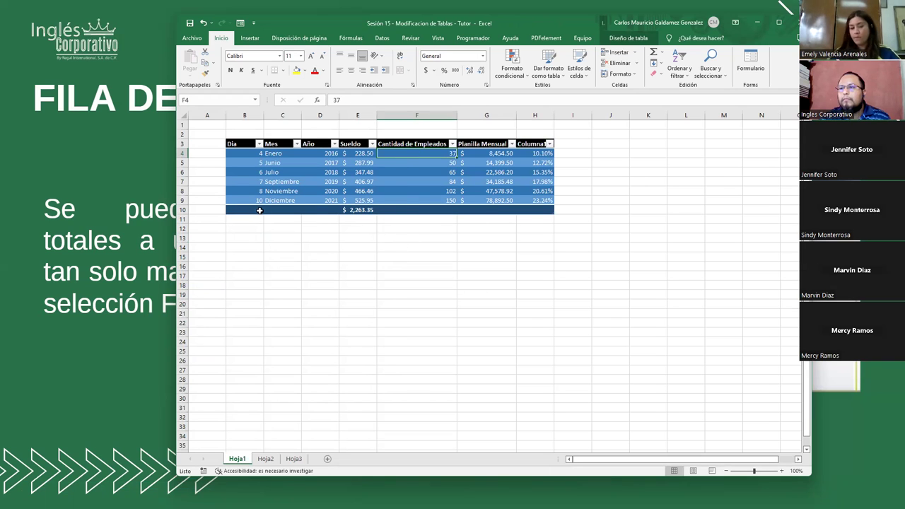
pyautogui.click(399, 209)
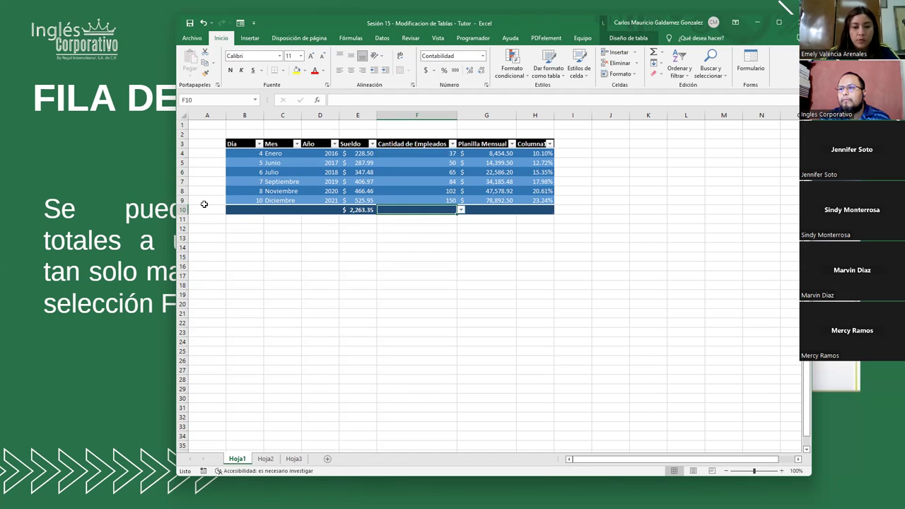
pyautogui.click(260, 460)
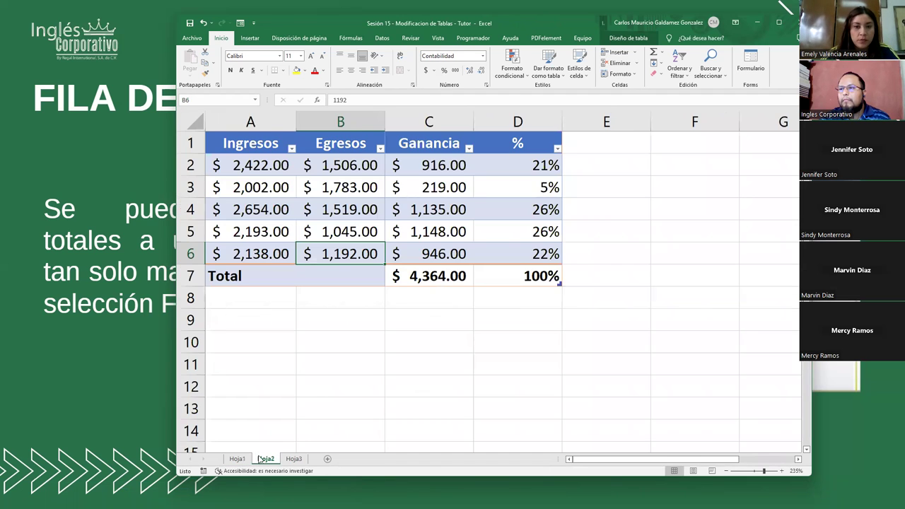
pyautogui.click(294, 459)
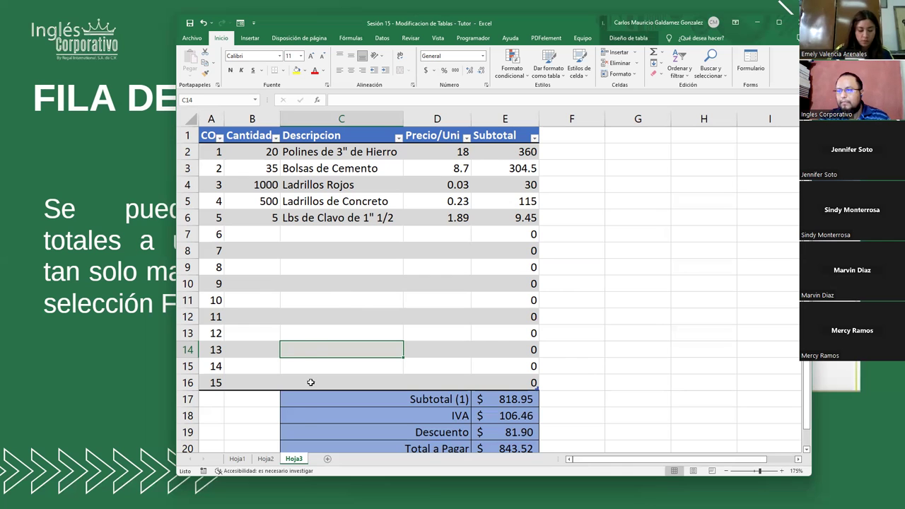
pyautogui.click(265, 459)
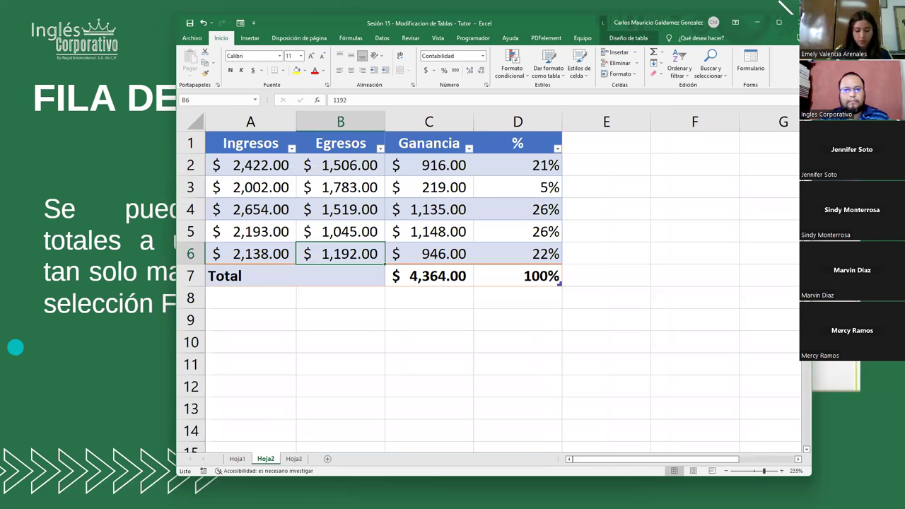
pyautogui.click(16, 346)
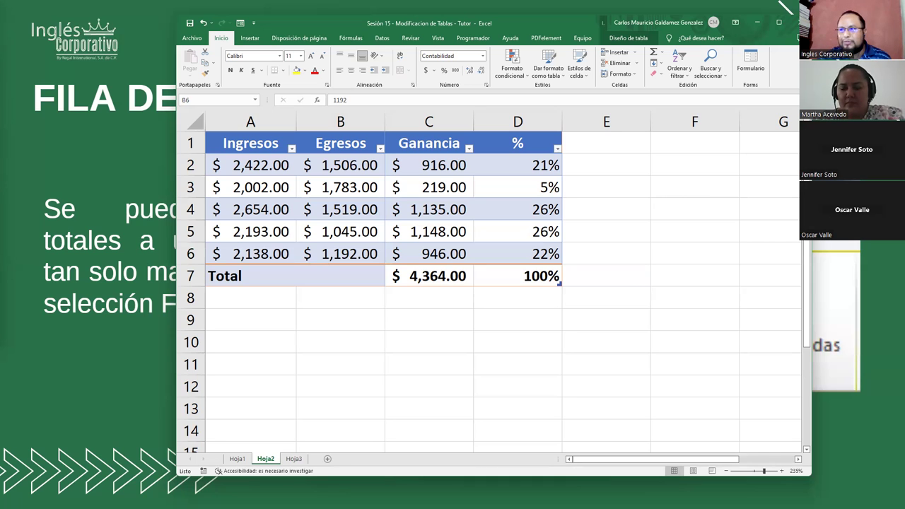
# Switch to Chrome and open the YouTube playlist EXCEL BAS-01-1-2-PM-10-22 from its copied link
pyautogui.hotkey('alt', 'Tab')
pyautogui.hotkey('ctrl', 'v')
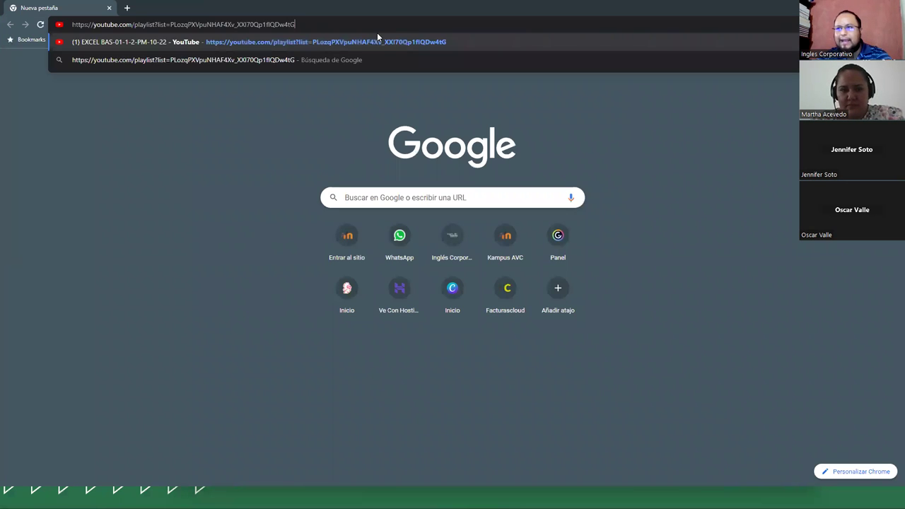
pyautogui.press('Return')
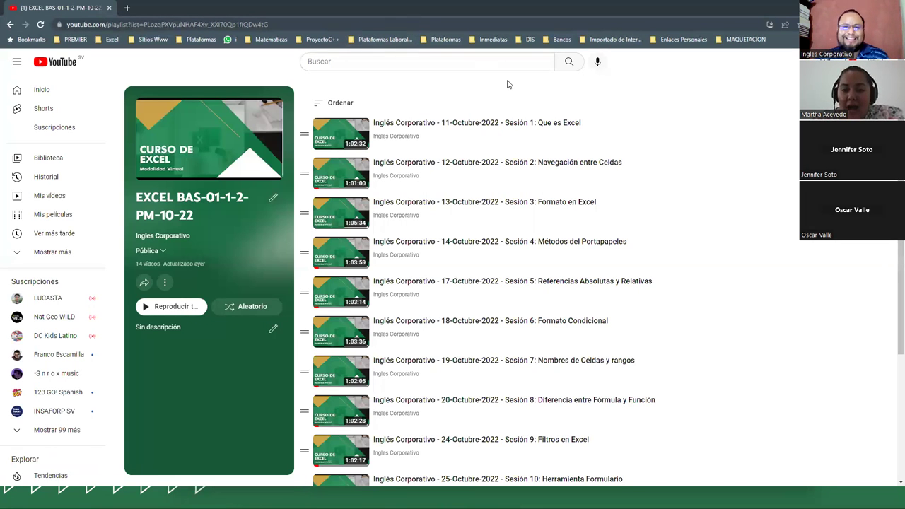
# Look through the playlist's recorded Excel sessions, from Sesión 1 to Sesión 14
pyautogui.scroll(-2, 495, 212)
pyautogui.scroll(-1, 537, 333)
pyautogui.scroll(1, 501, 366)
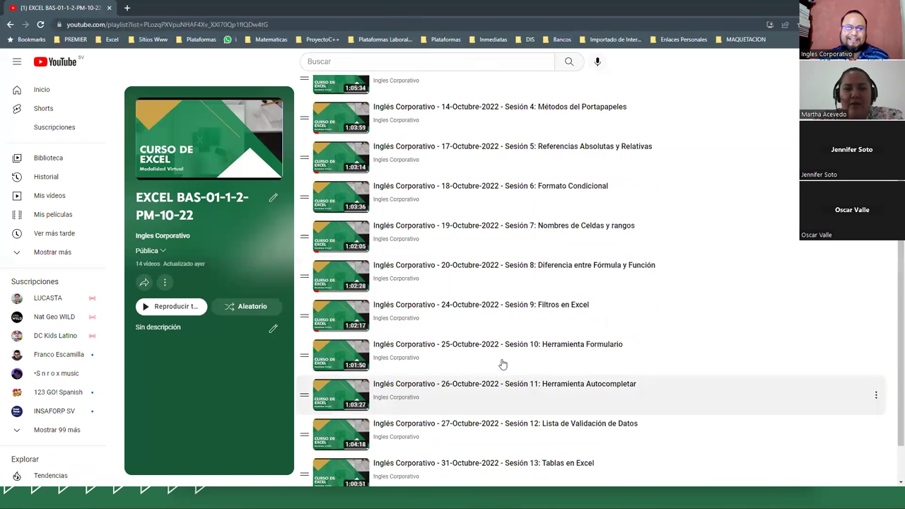
pyautogui.scroll(2, 502, 364)
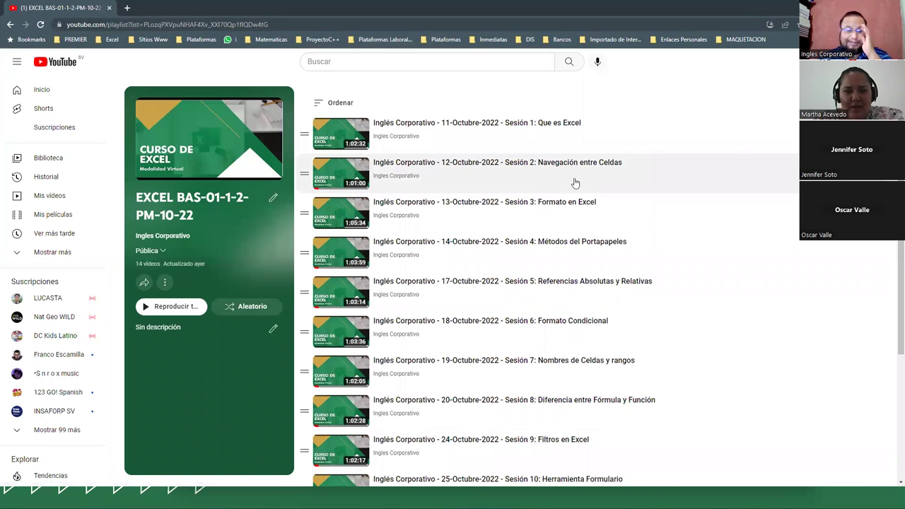
pyautogui.scroll(-1, 573, 242)
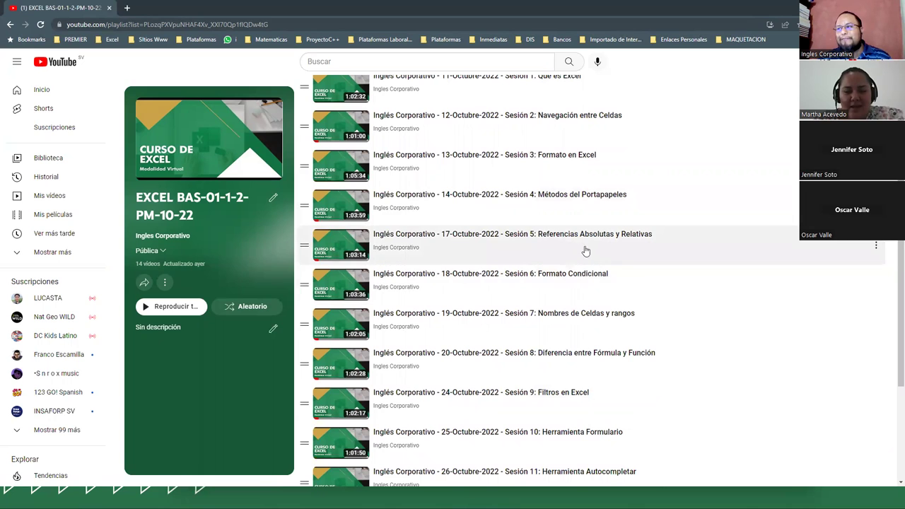
pyautogui.scroll(-1, 584, 303)
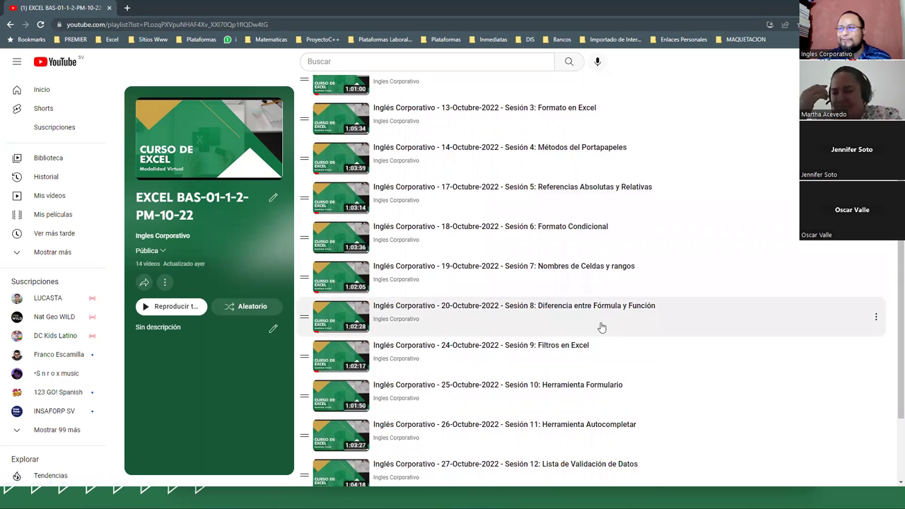
pyautogui.scroll(-2, 550, 362)
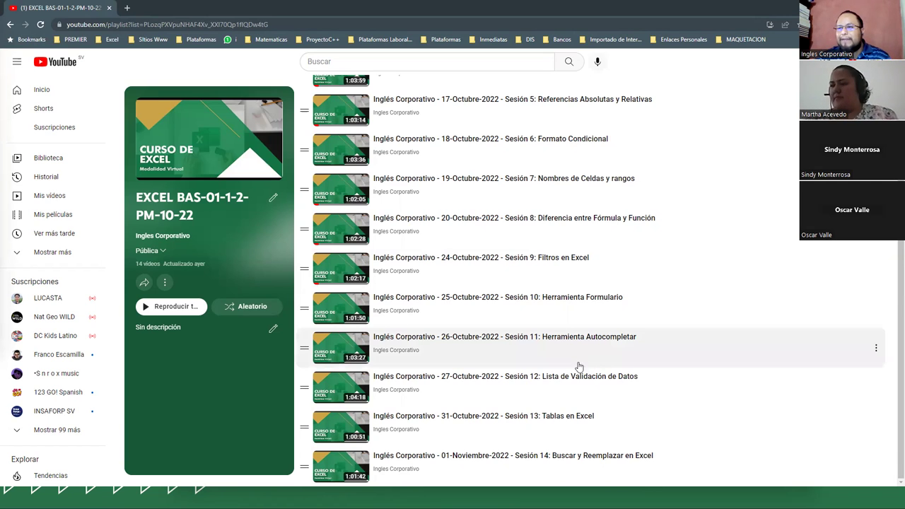
pyautogui.scroll(4, 580, 410)
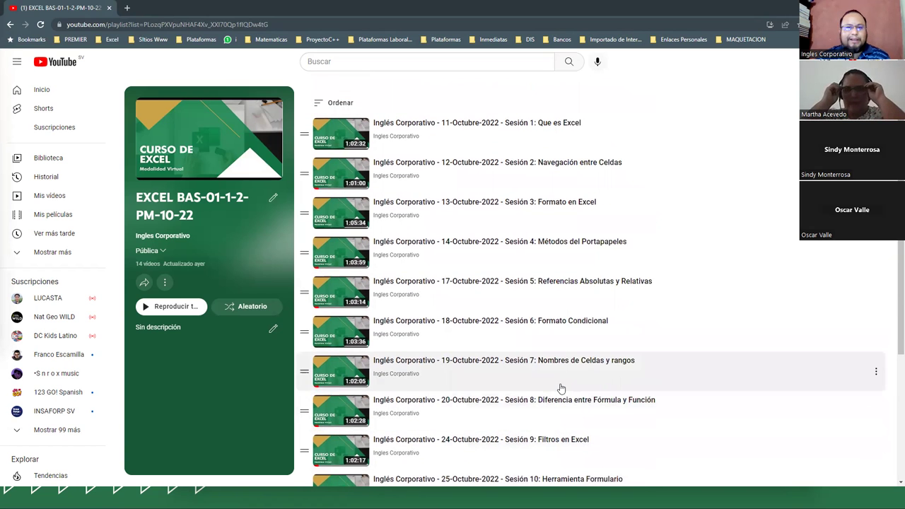
pyautogui.scroll(-3, 561, 388)
pyautogui.scroll(-1, 558, 394)
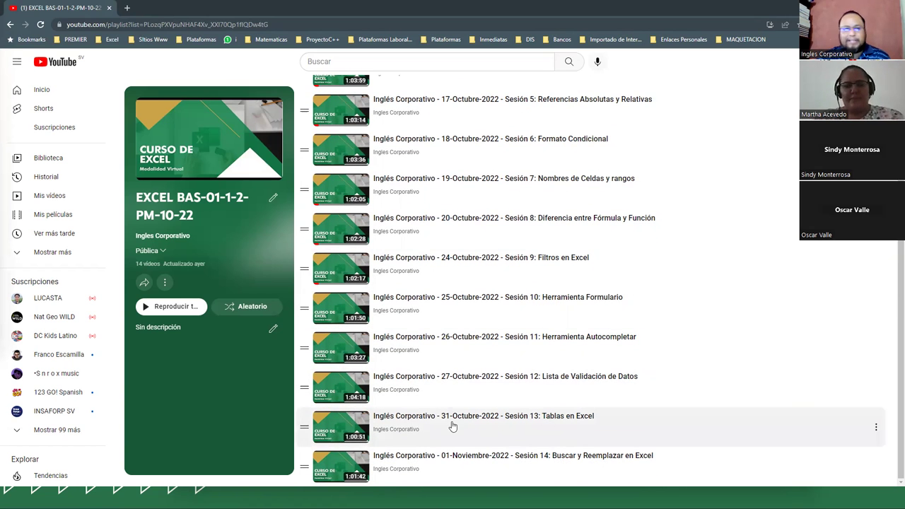
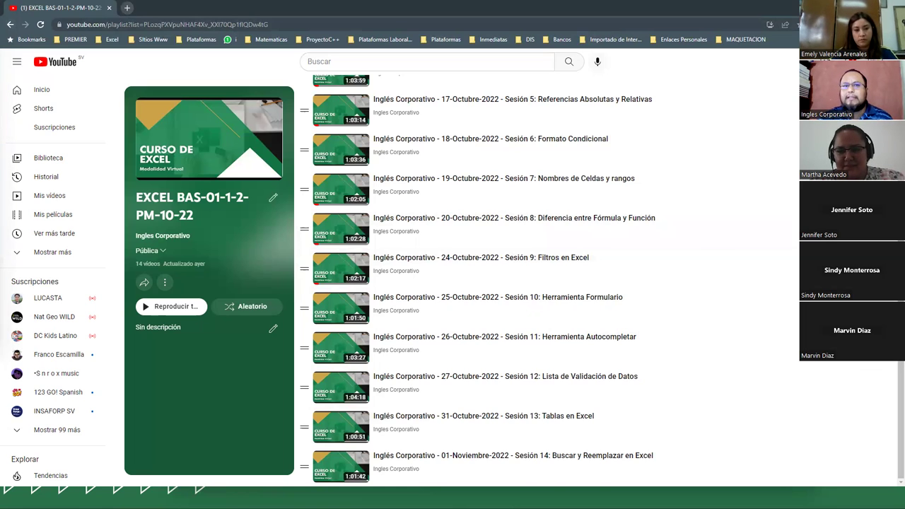
# Open the YouTube home page in a new browser tab
pyautogui.click(128, 7)
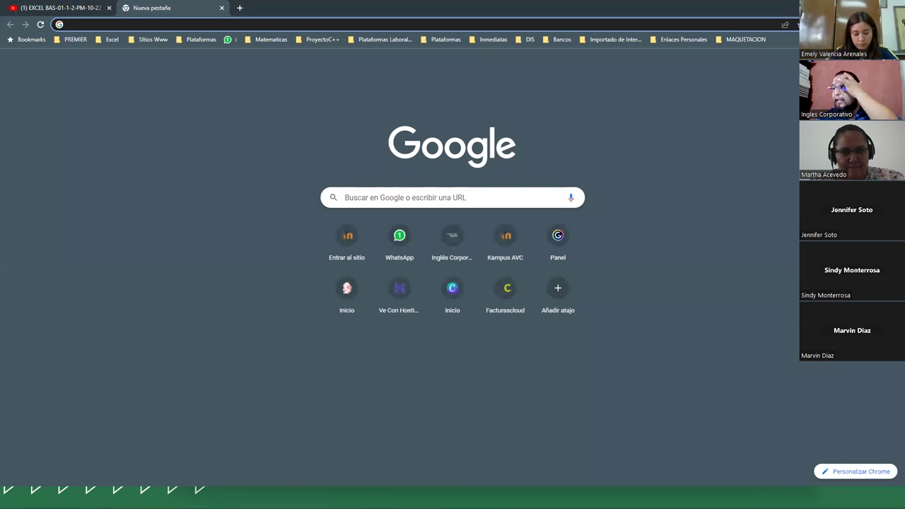
pyautogui.click(882, 62)
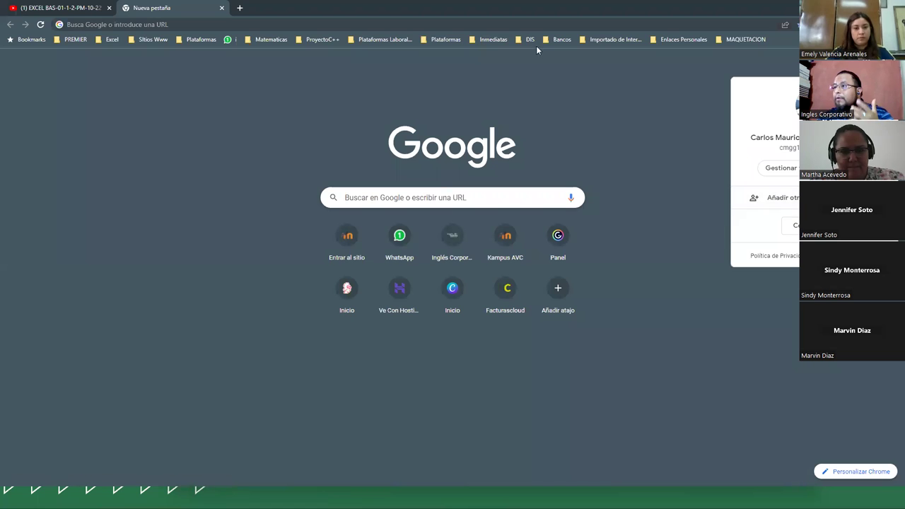
pyautogui.click(525, 23)
pyautogui.write('youtu')
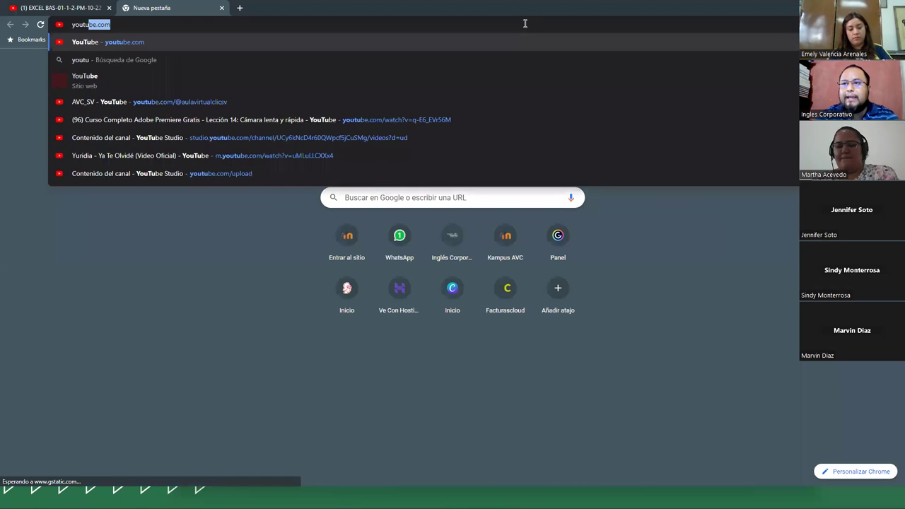
pyautogui.press('Return')
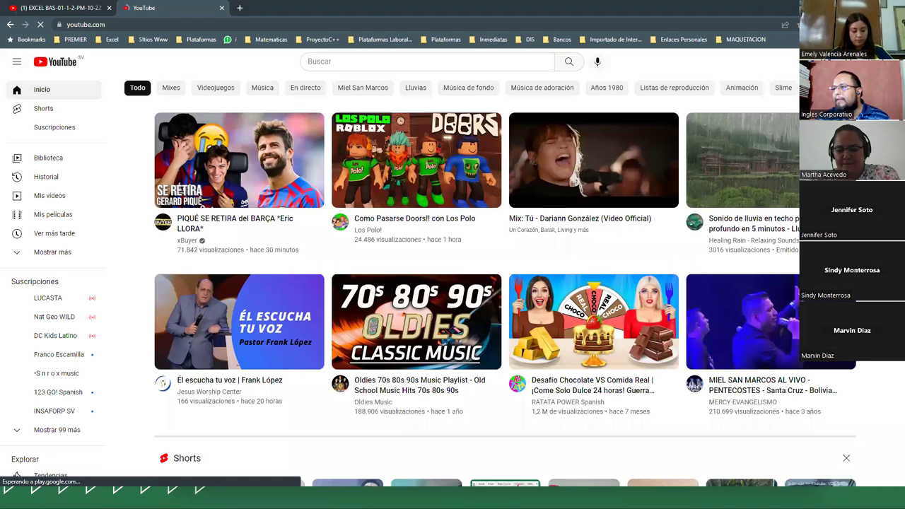
# Switch YouTube to the AVC_SV account and open its channel page
pyautogui.click(881, 62)
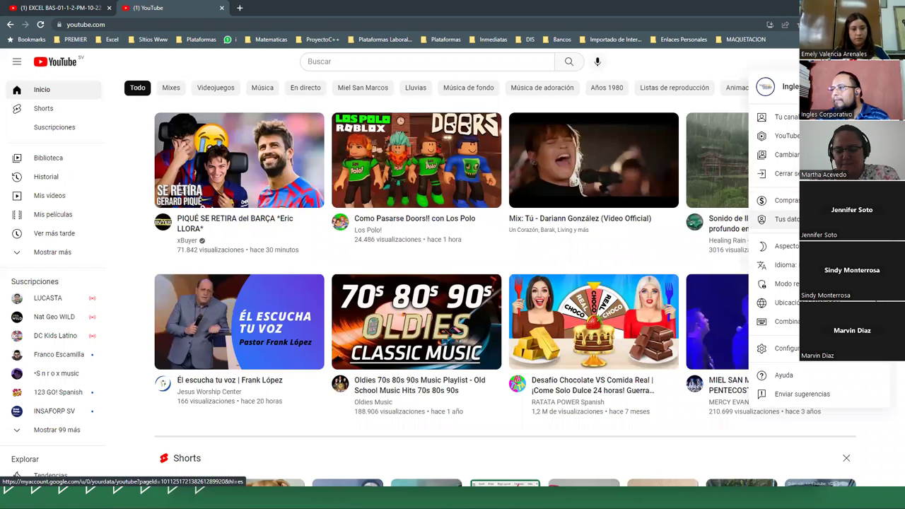
pyautogui.click(777, 154)
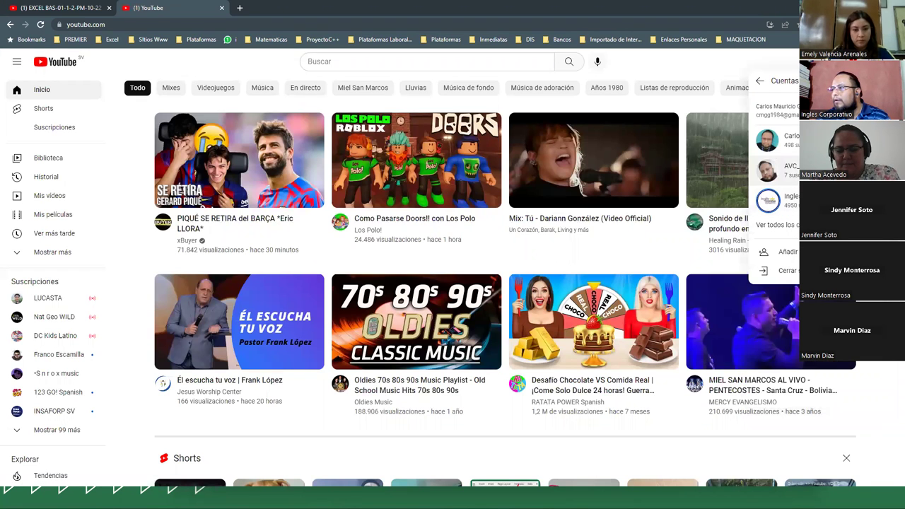
pyautogui.click(774, 169)
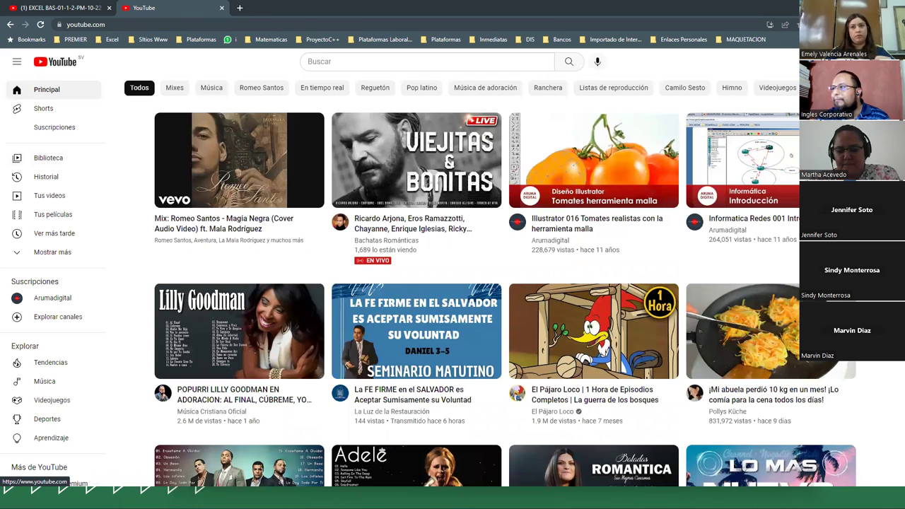
pyautogui.click(792, 219)
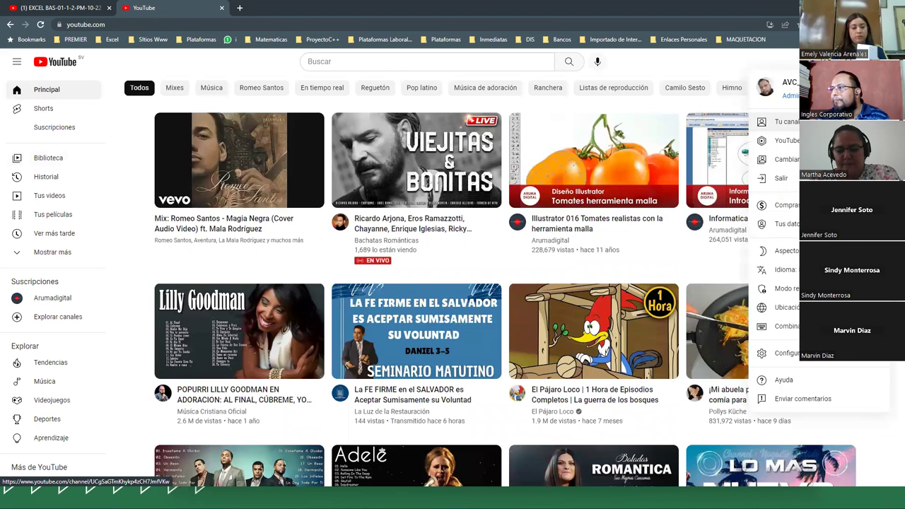
pyautogui.click(288, 283)
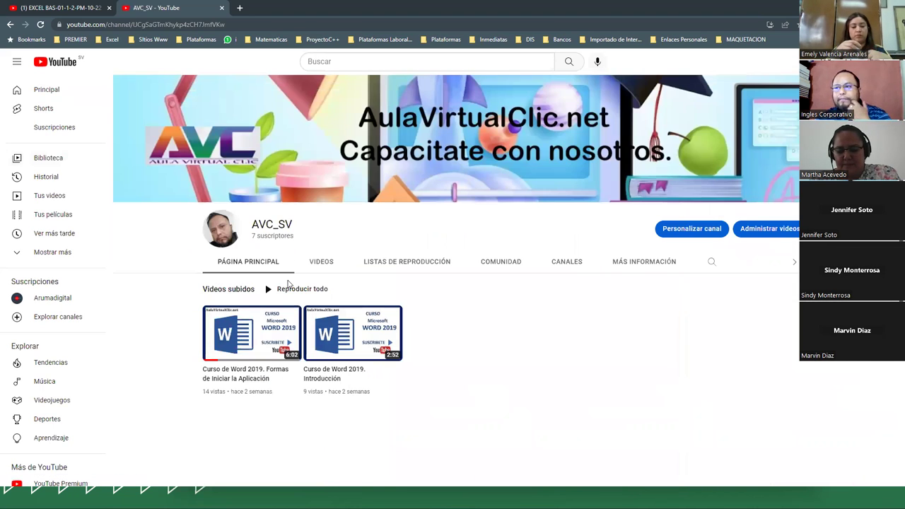
pyautogui.click(229, 24)
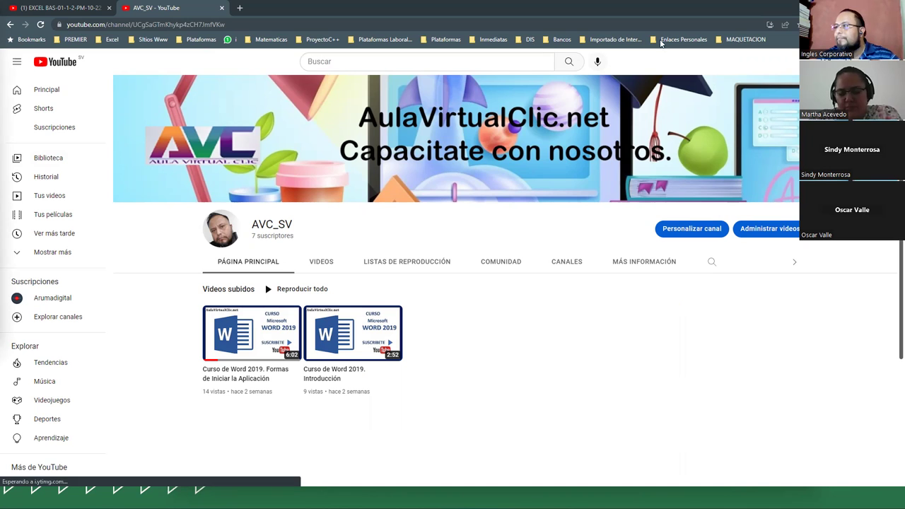
# Return to the Excel workbook, shift its window aside and check the % column's total in cell D7 on Hoja2
pyautogui.hotkey('alt', 'Tab')
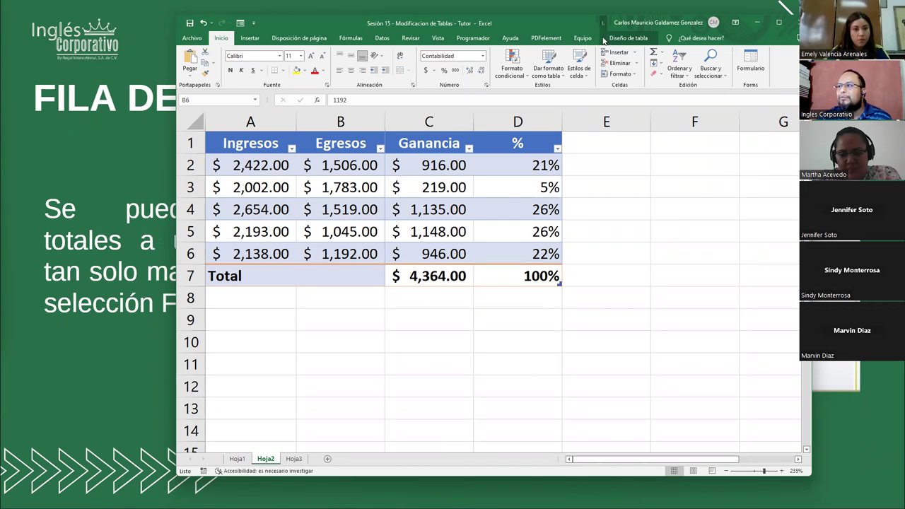
pyautogui.click(517, 23)
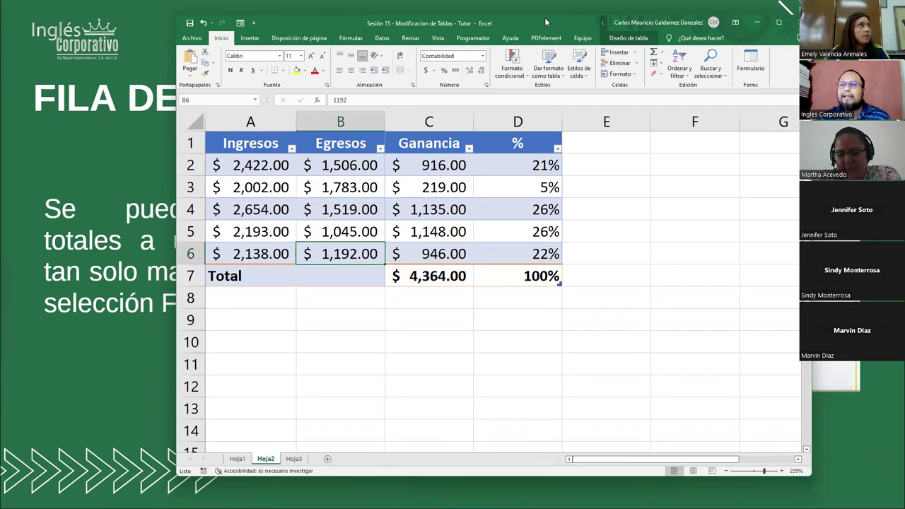
pyautogui.moveTo(545, 23); pyautogui.dragTo(625, 26)
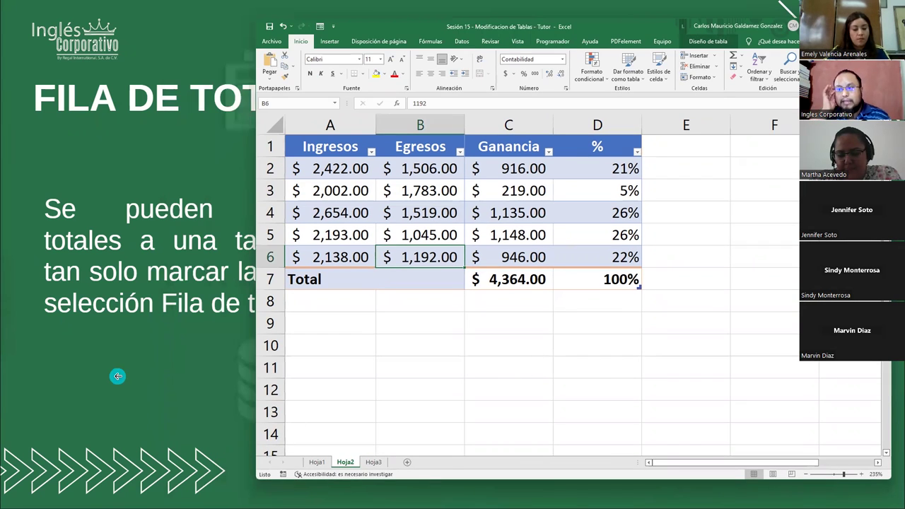
pyautogui.click(121, 372)
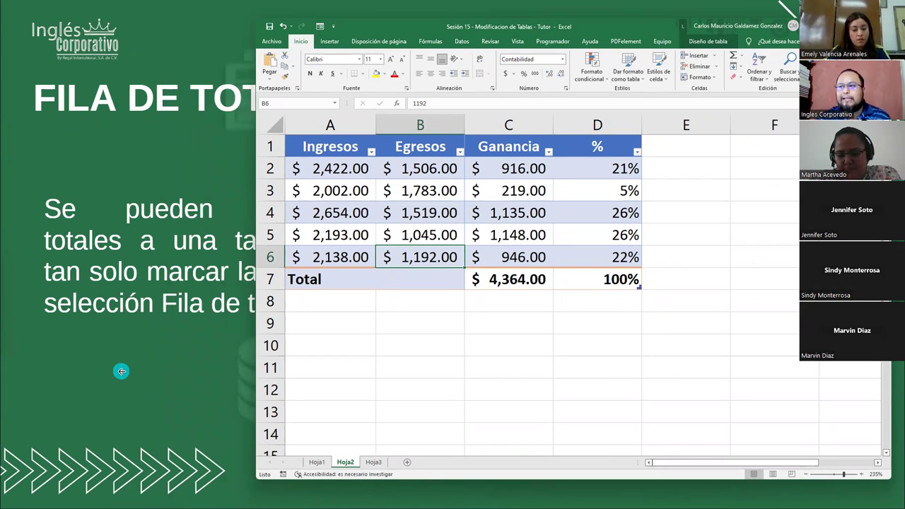
pyautogui.click(406, 366)
pyautogui.click(592, 283)
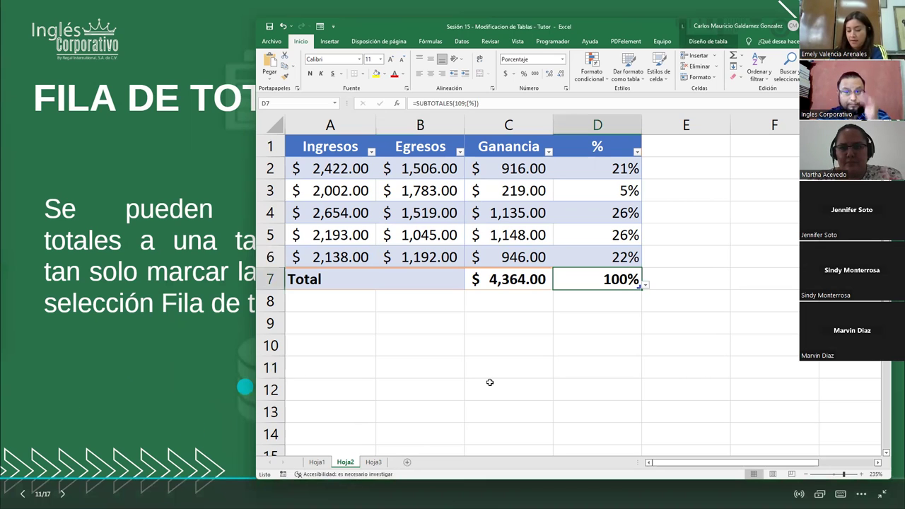
# Display the Hoja1 table at 160% zoom with the Excel window repositioned so that all its columns show
pyautogui.click(316, 463)
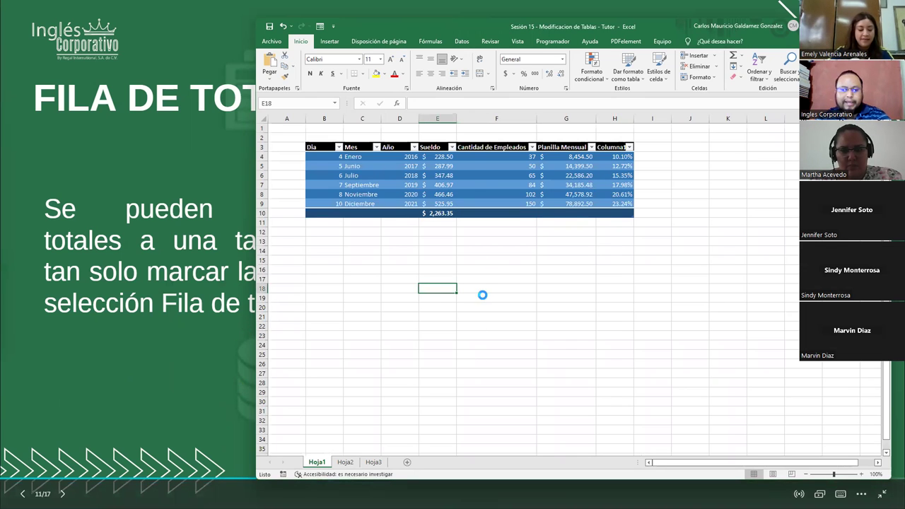
pyautogui.keyDown('ctrl'); pyautogui.scroll(3, 481, 295); pyautogui.keyUp('ctrl')
pyautogui.keyDown('ctrl'); pyautogui.scroll(1, 482, 294); pyautogui.keyUp('ctrl')
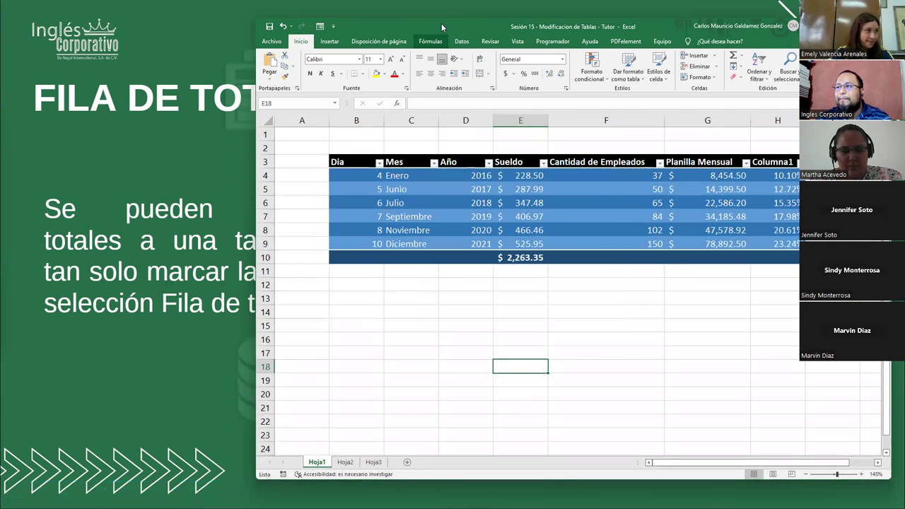
pyautogui.moveTo(439, 22); pyautogui.dragTo(295, 16)
pyautogui.keyDown('ctrl'); pyautogui.scroll(1, 333, 327); pyautogui.keyUp('ctrl')
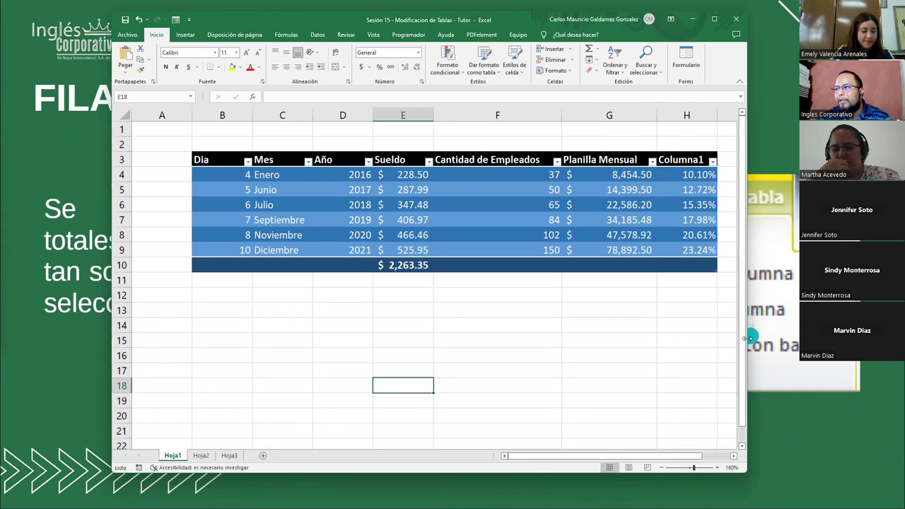
# Widen the Excel window and examine the Enero row on Hoja1 up to the Planilla Mensual formula in G4
pyautogui.moveTo(746, 338); pyautogui.dragTo(810, 338)
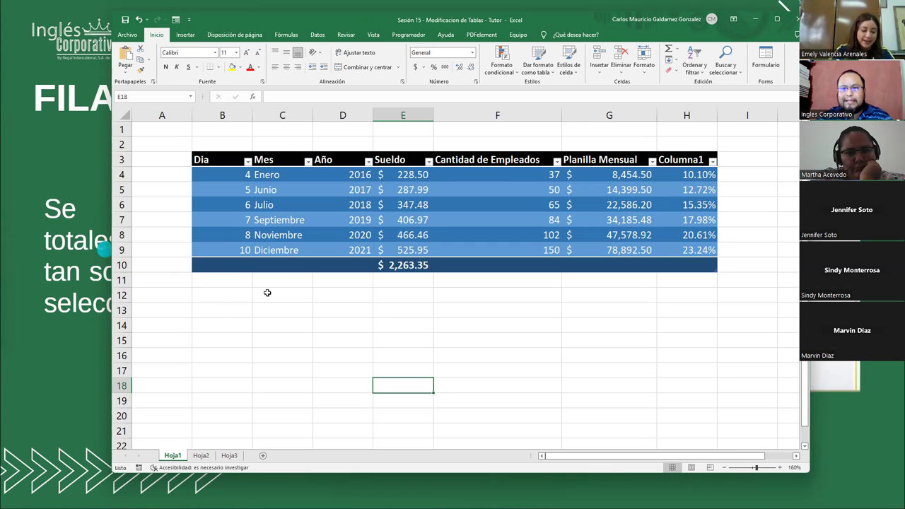
pyautogui.click(274, 252)
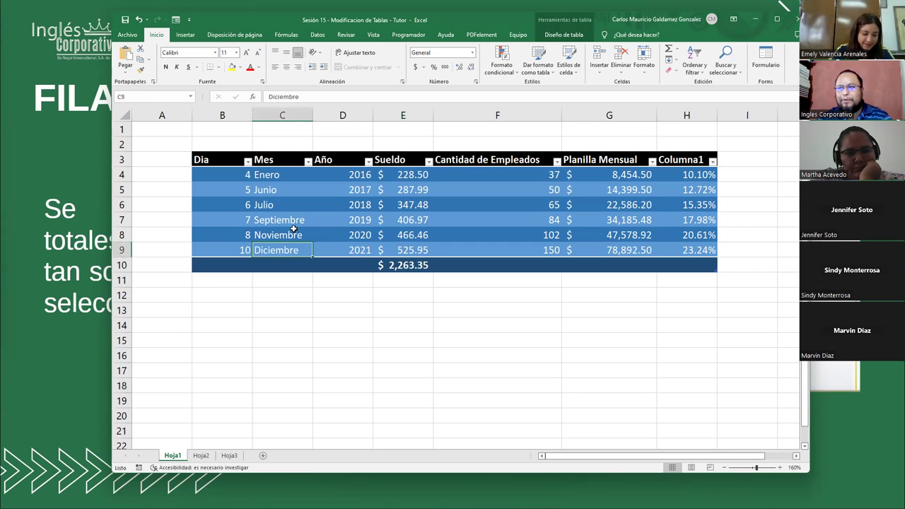
pyautogui.click(226, 178)
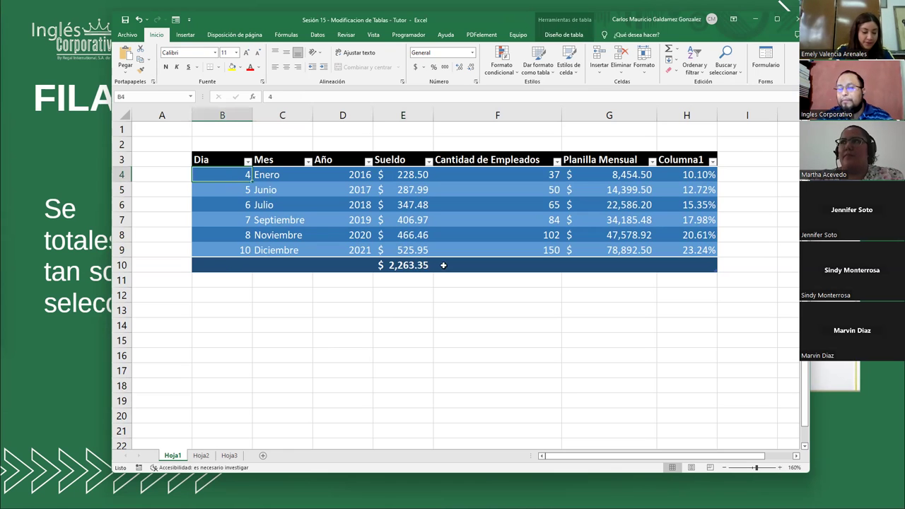
pyautogui.moveTo(220, 176); pyautogui.dragTo(498, 175)
pyautogui.moveTo(599, 174); pyautogui.dragTo(600, 174)
pyautogui.click(599, 174)
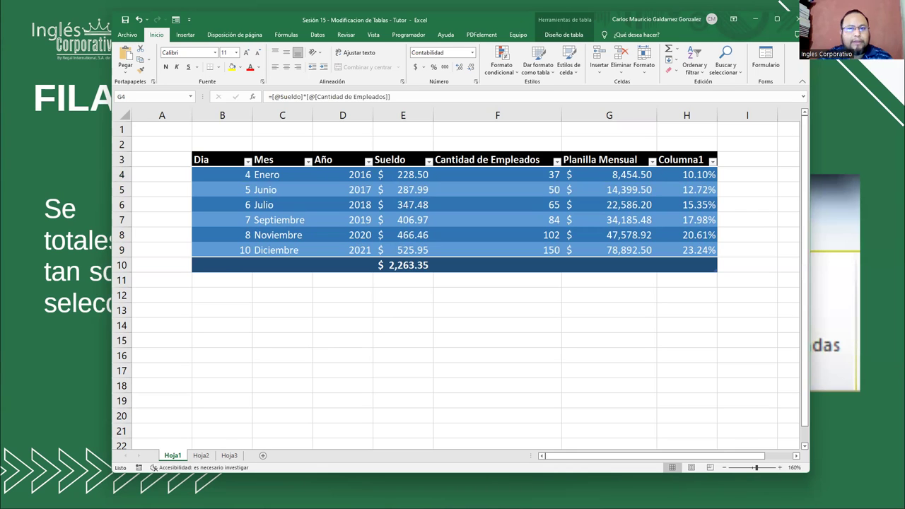
pyautogui.click(592, 173)
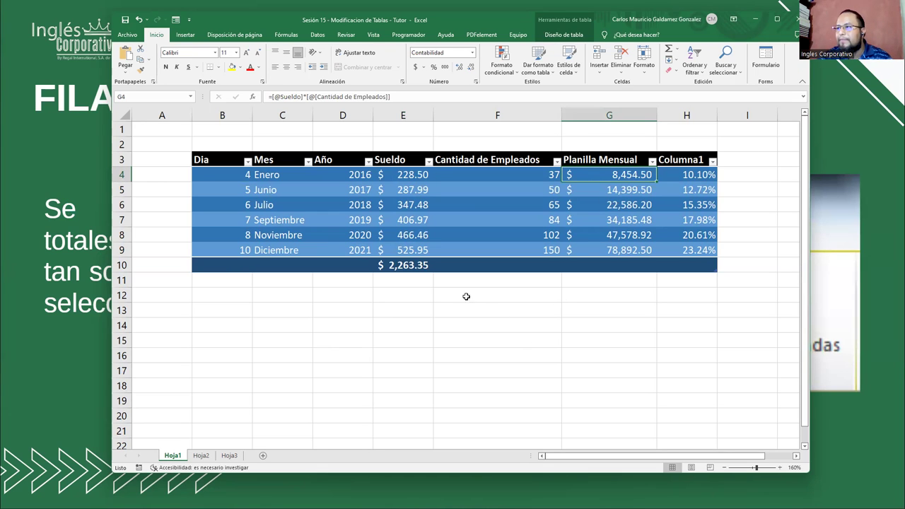
# Zoom Hoja1 to 175% and review the Enero row's entries one by one, from Dia to Cantidad de Empleados
pyautogui.click(227, 178)
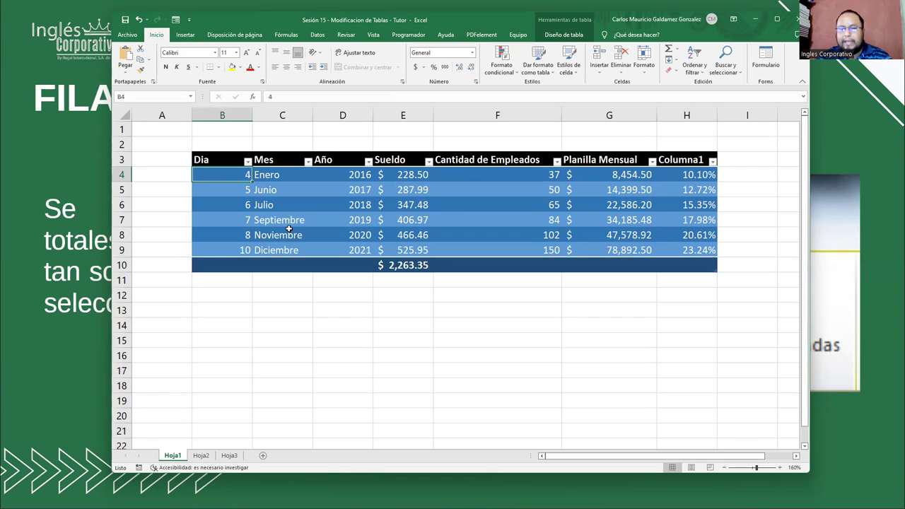
pyautogui.keyDown('ctrl'); pyautogui.scroll(1, 287, 221); pyautogui.keyUp('ctrl')
pyautogui.moveTo(273, 181); pyautogui.dragTo(532, 187)
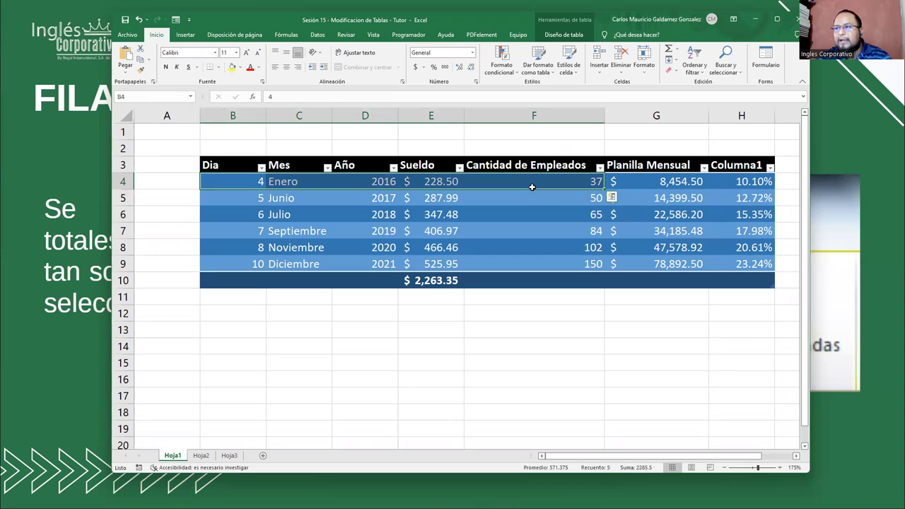
pyautogui.click(261, 179)
pyautogui.click(288, 178)
pyautogui.click(360, 182)
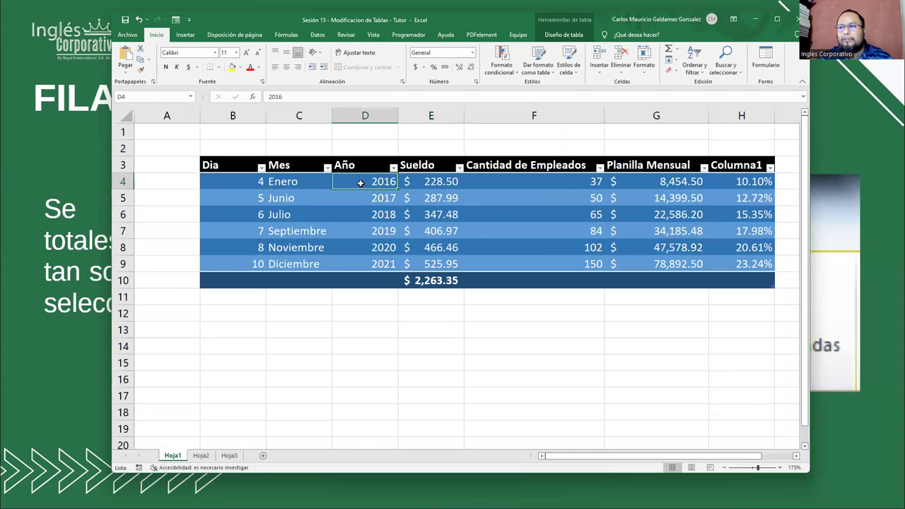
pyautogui.click(420, 184)
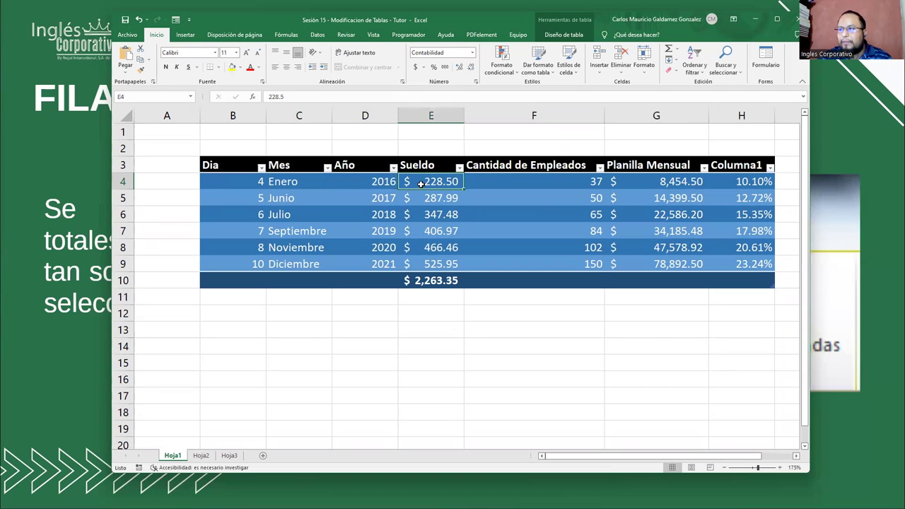
pyautogui.click(499, 183)
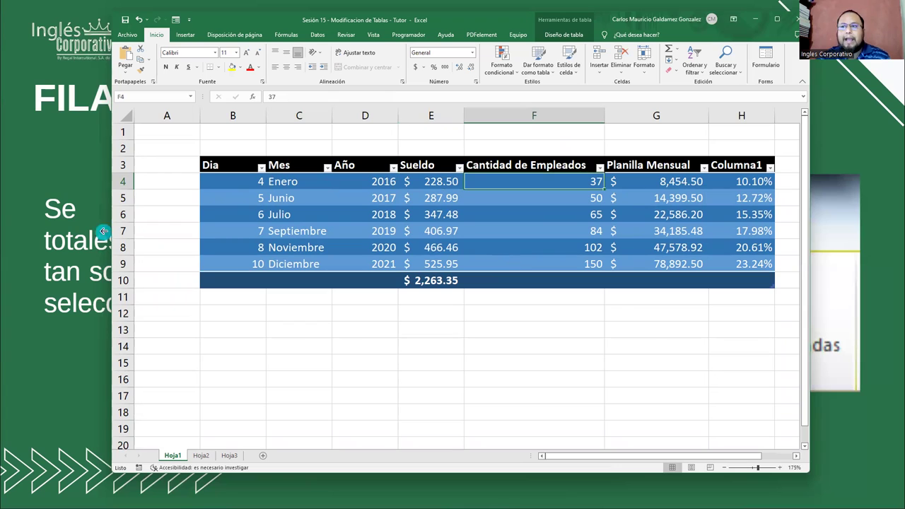
# Switch to the workbook Sesión 15 - Modificacion de Tablas - Alumno
pyautogui.click(10, 230)
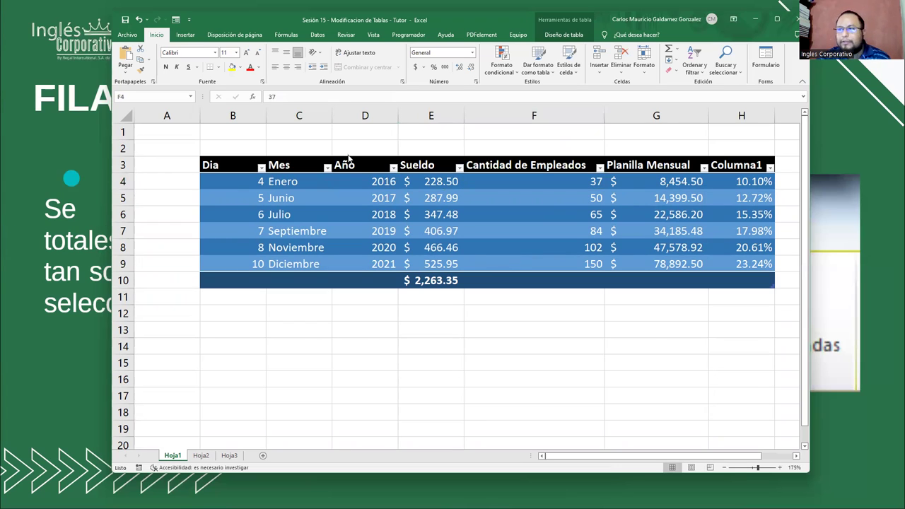
pyautogui.hotkey('alt', 'Tab')
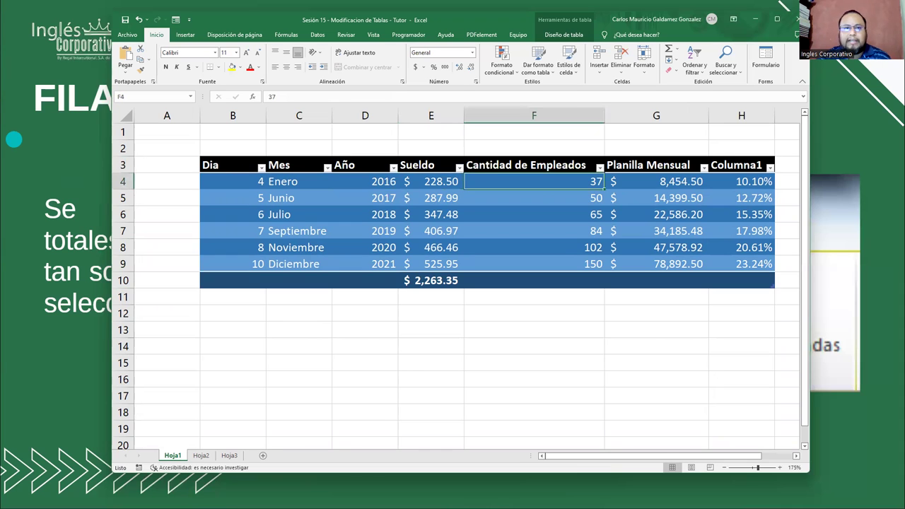
pyautogui.hotkey('alt', 'Tab')
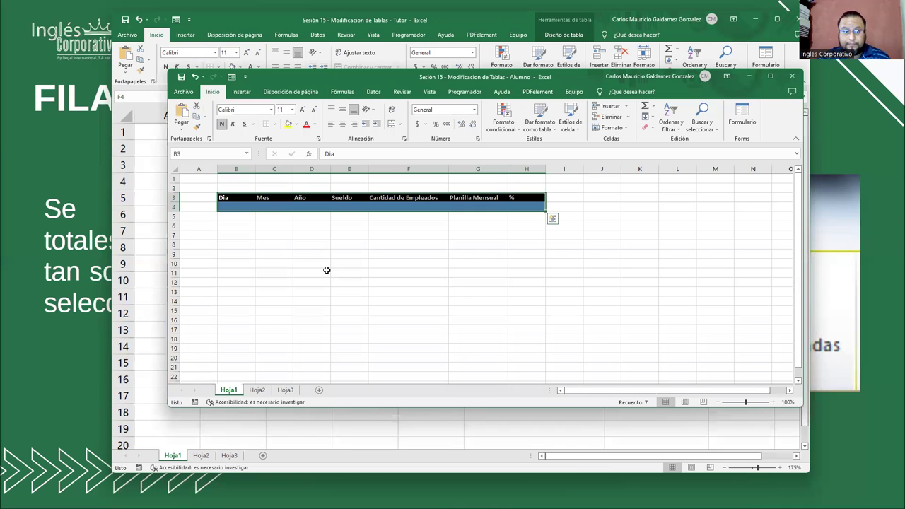
# Try creating a table from B3:H4 on Hoja1 without marking that it has headers, and undo it
pyautogui.click(264, 198)
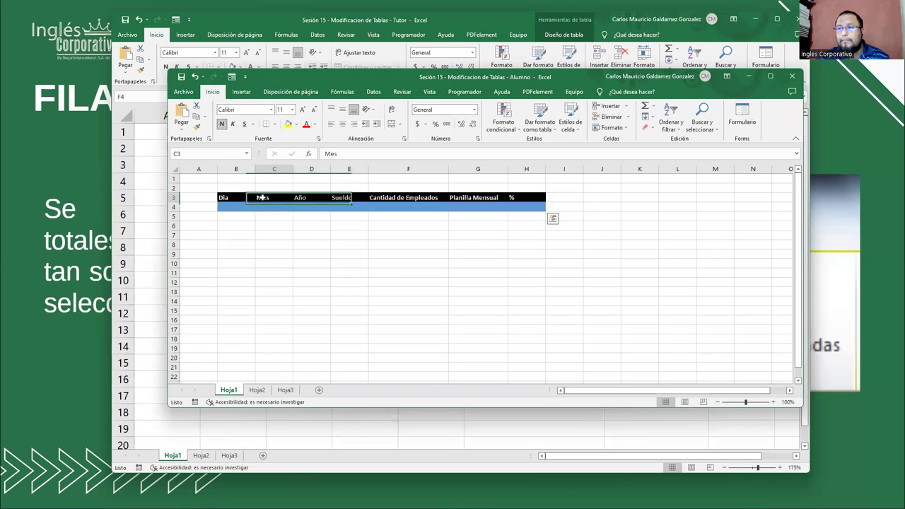
pyautogui.moveTo(235, 197); pyautogui.dragTo(539, 207)
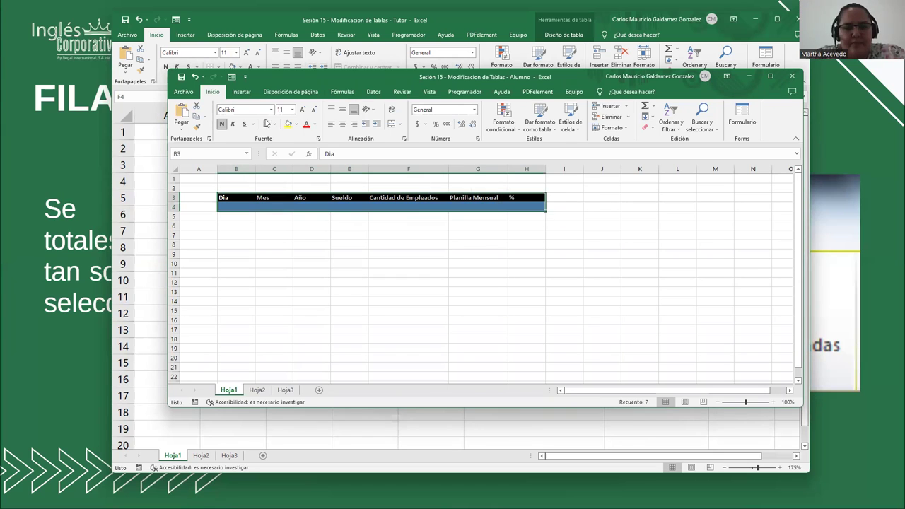
pyautogui.click(240, 91)
pyautogui.click(259, 116)
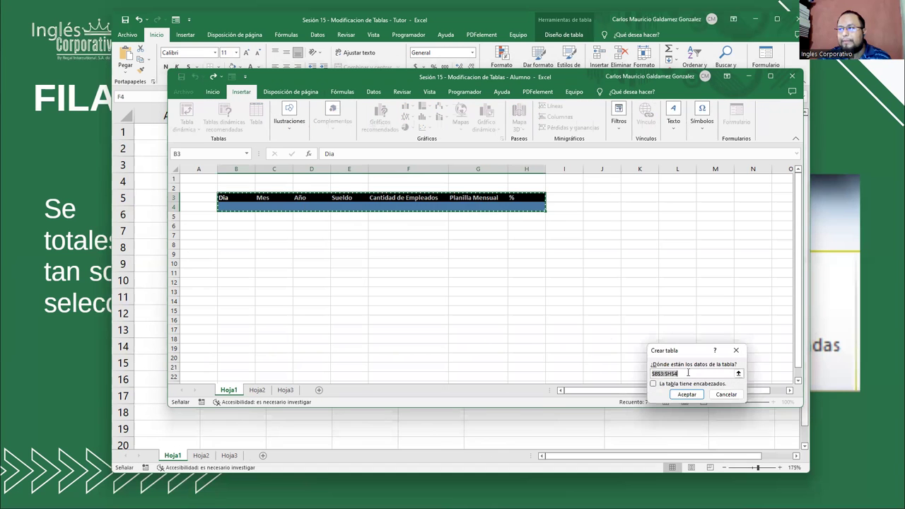
pyautogui.click(687, 396)
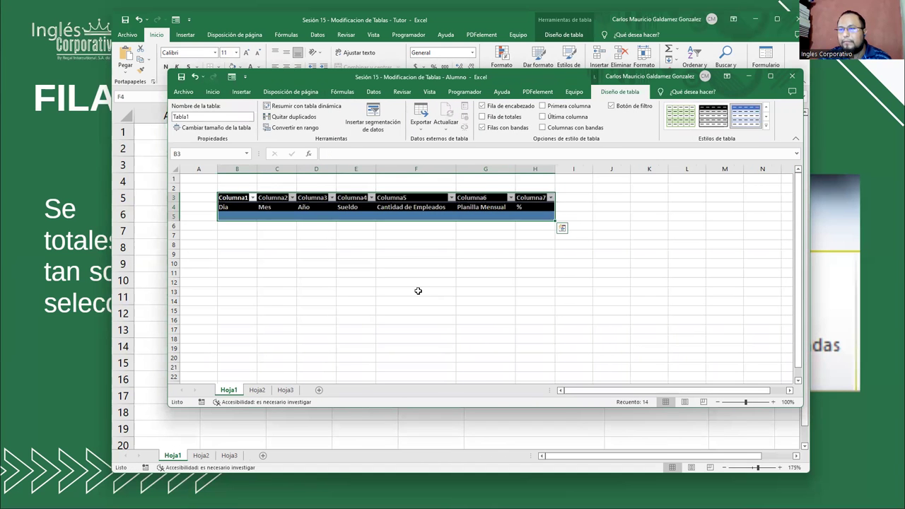
pyautogui.hotkey('ctrl', 'z')
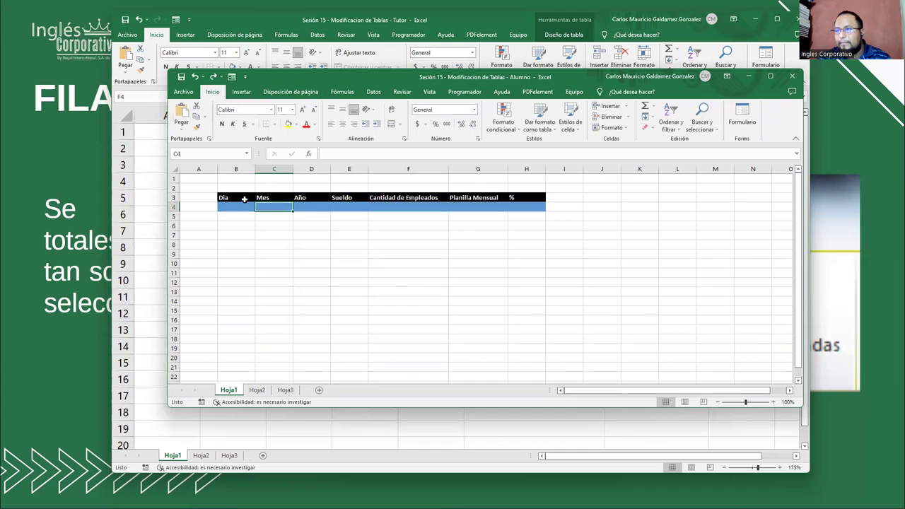
# Try creating a table from only the empty row B4:H4 with the headers option on, and undo it
pyautogui.moveTo(226, 207); pyautogui.dragTo(537, 207)
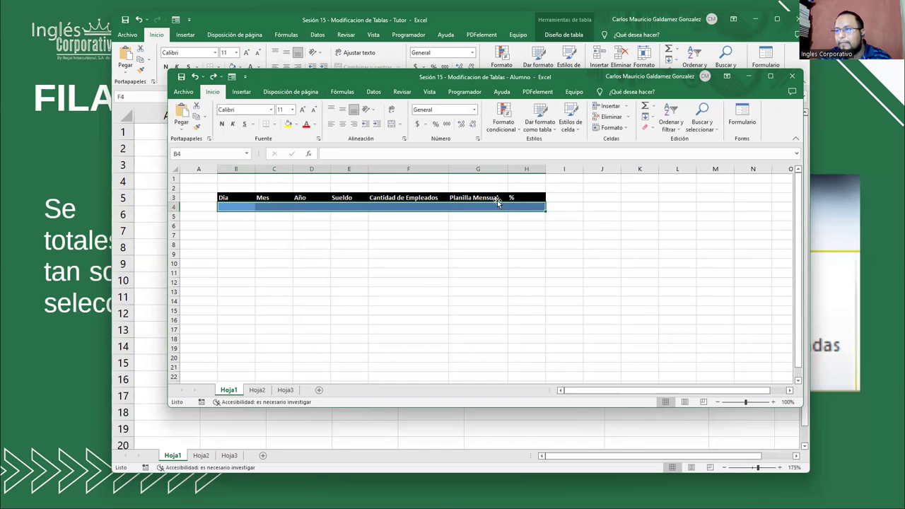
pyautogui.click(241, 92)
pyautogui.click(255, 123)
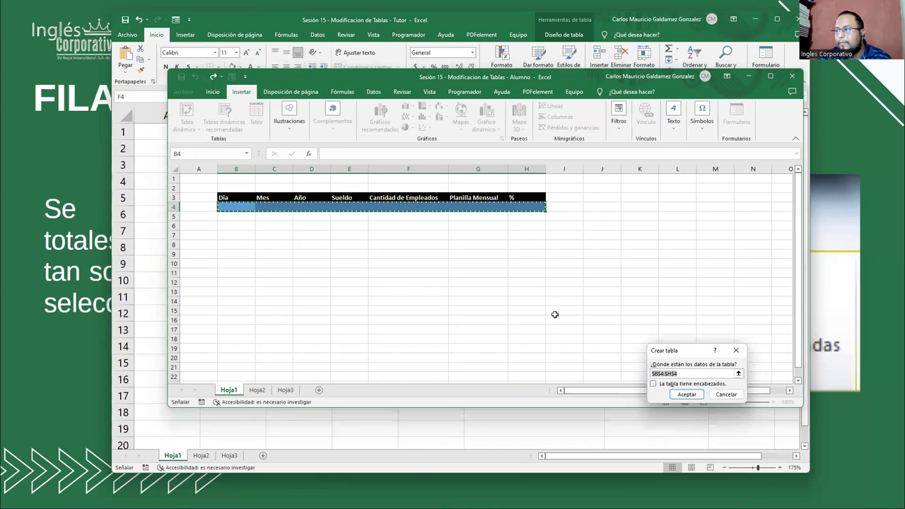
pyautogui.click(653, 384)
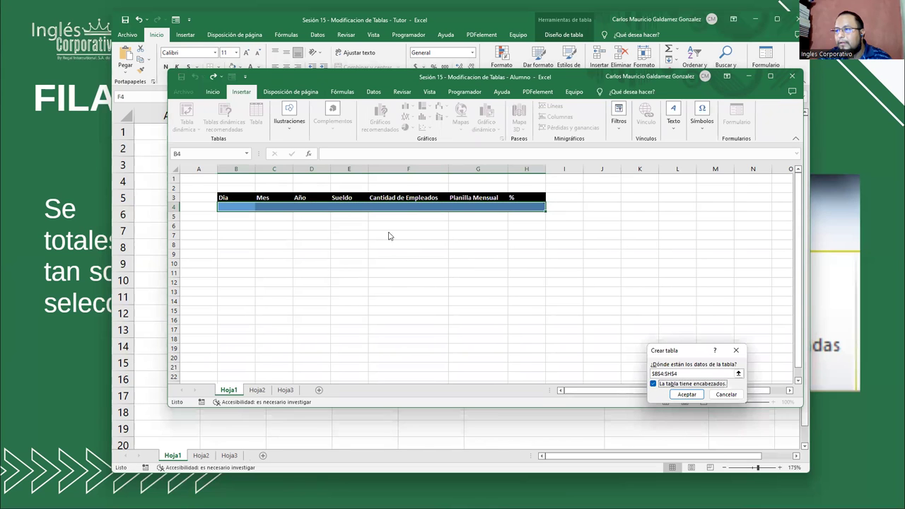
pyautogui.click(687, 395)
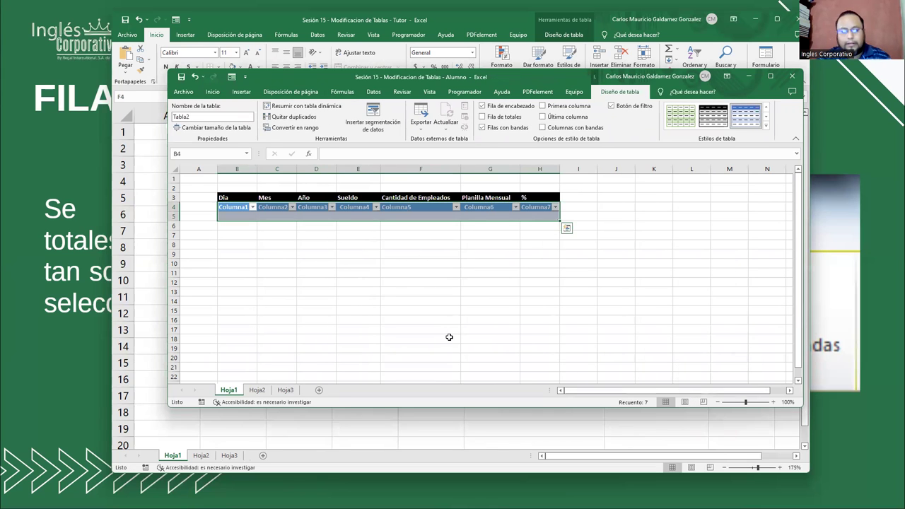
pyautogui.hotkey('ctrl', 'z')
# Create a table from B3:H4 with the option that the table has headers enabled
pyautogui.moveTo(233, 198); pyautogui.dragTo(519, 205)
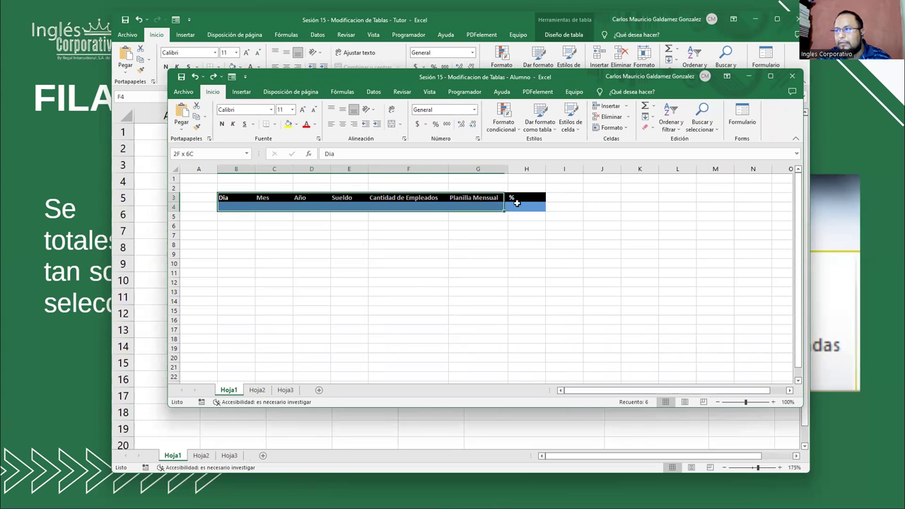
pyautogui.click(241, 92)
pyautogui.click(256, 114)
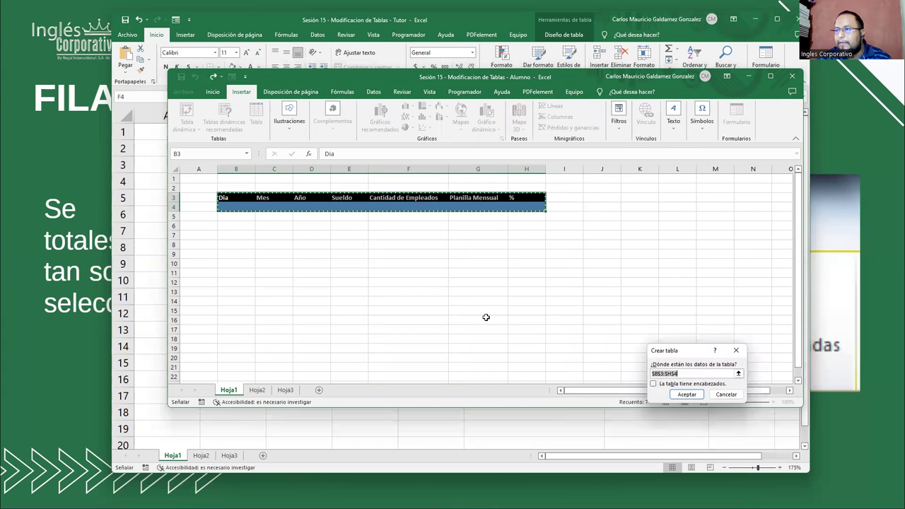
pyautogui.click(671, 384)
pyautogui.click(679, 394)
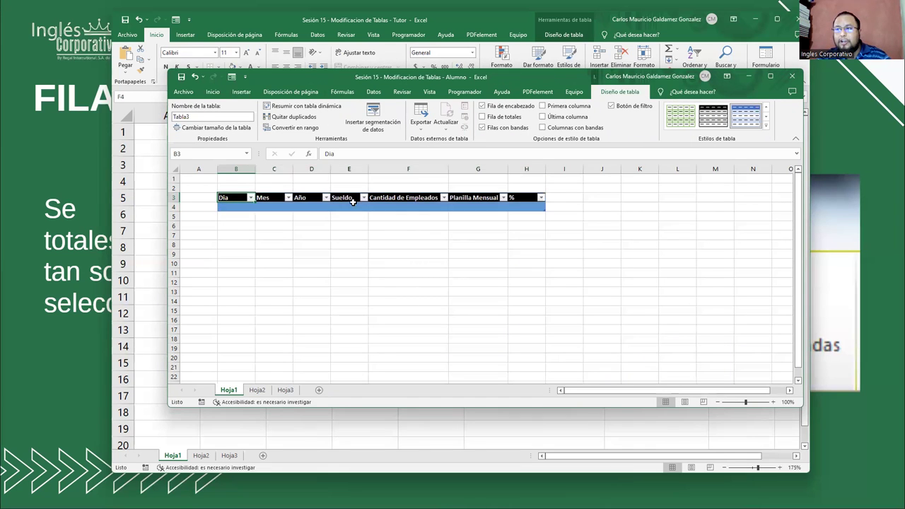
# Examine the new table's empty entry cells B4:F4 and compare them with the filled table in the Tutor workbook
pyautogui.click(241, 92)
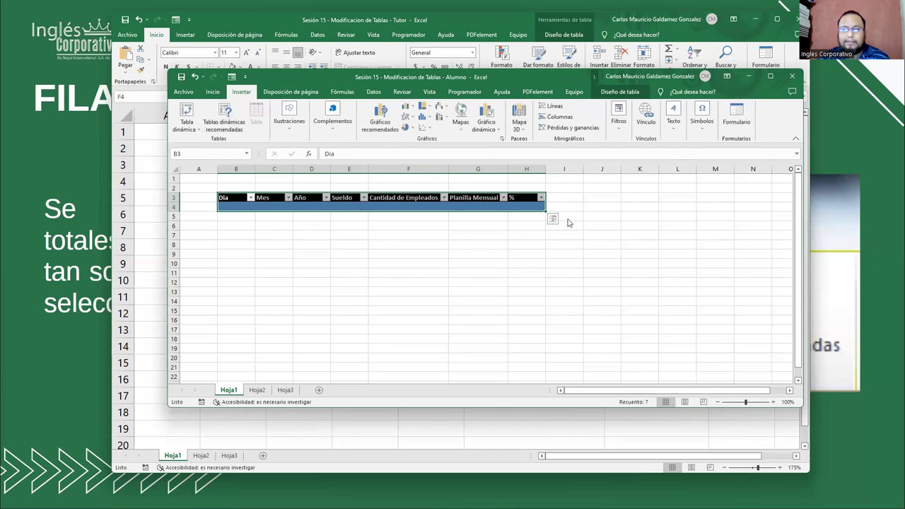
pyautogui.click(316, 255)
pyautogui.moveTo(399, 205); pyautogui.dragTo(233, 206)
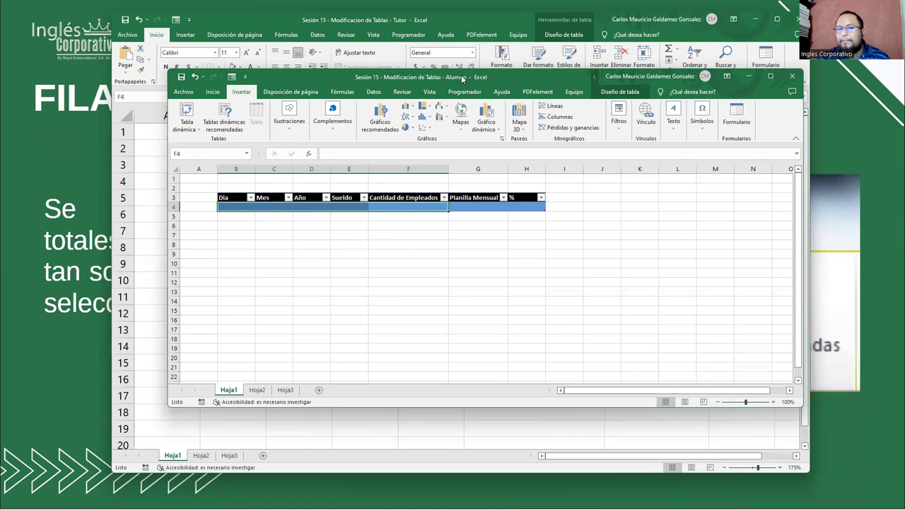
pyautogui.hotkey('alt', 'Tab')
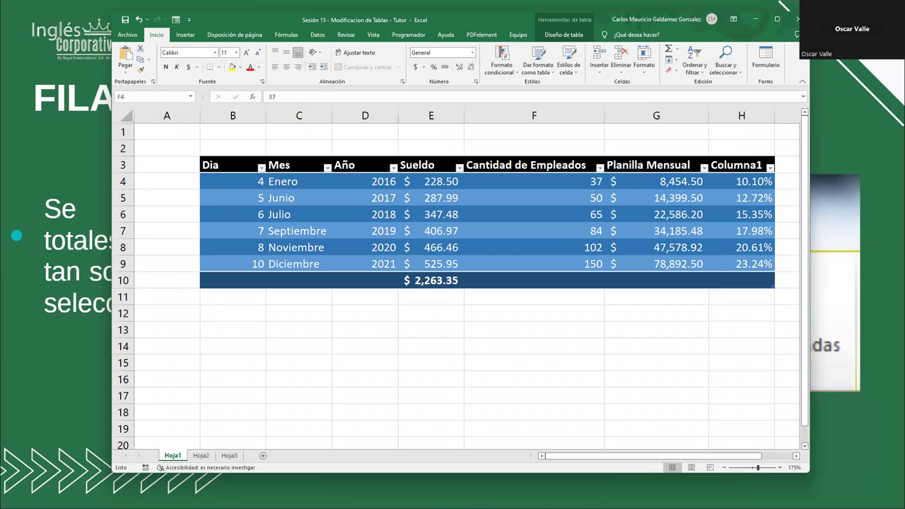
pyautogui.hotkey('alt', 'Tab')
# Zoom the Alumno sheet to 130% and convert the B3:H4 table back to a normal range
pyautogui.click(332, 219)
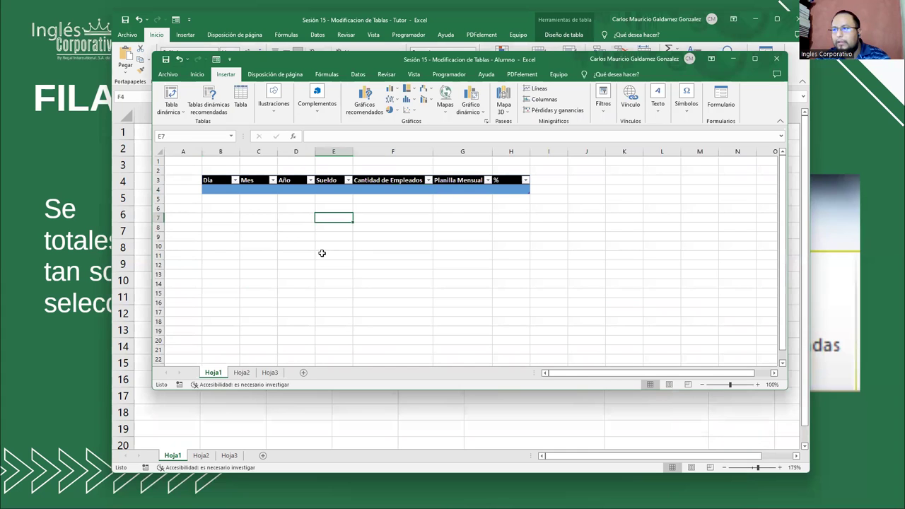
pyautogui.scroll(2, 322, 253)
pyautogui.click(230, 189)
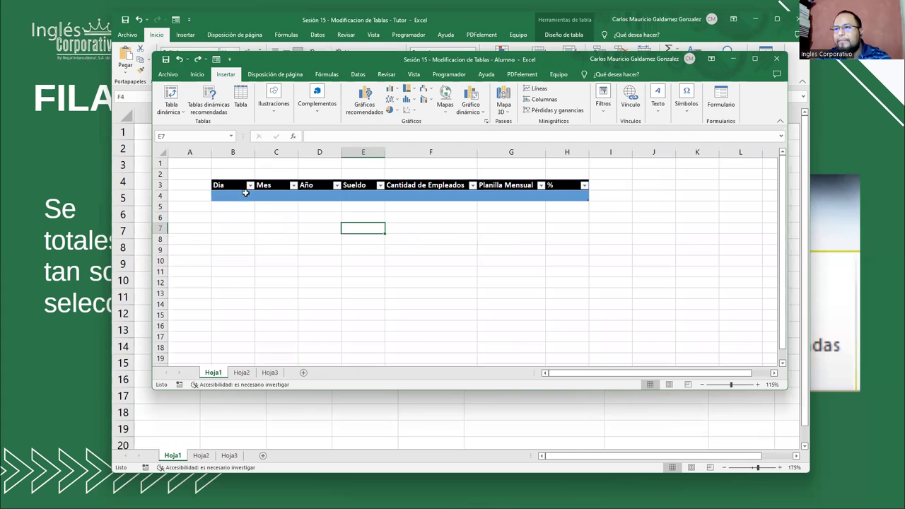
pyautogui.moveTo(236, 191); pyautogui.dragTo(615, 203)
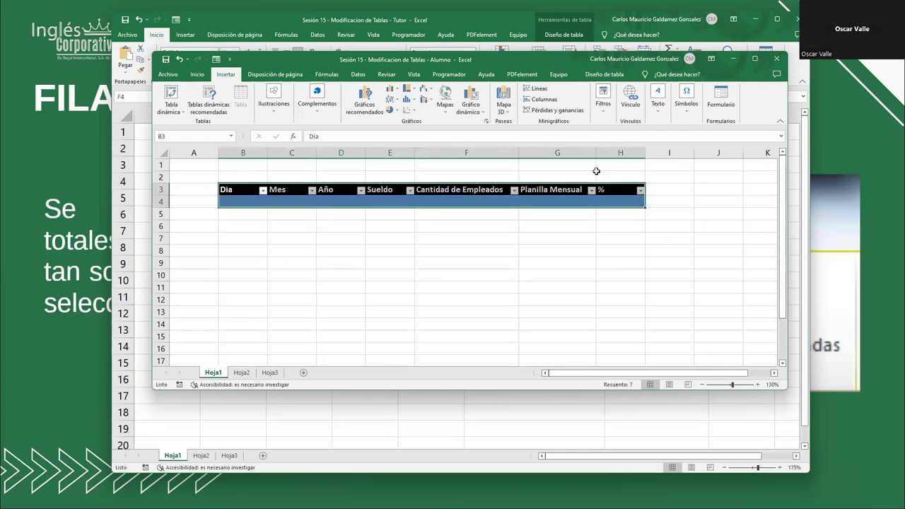
pyautogui.click(604, 75)
pyautogui.click(279, 111)
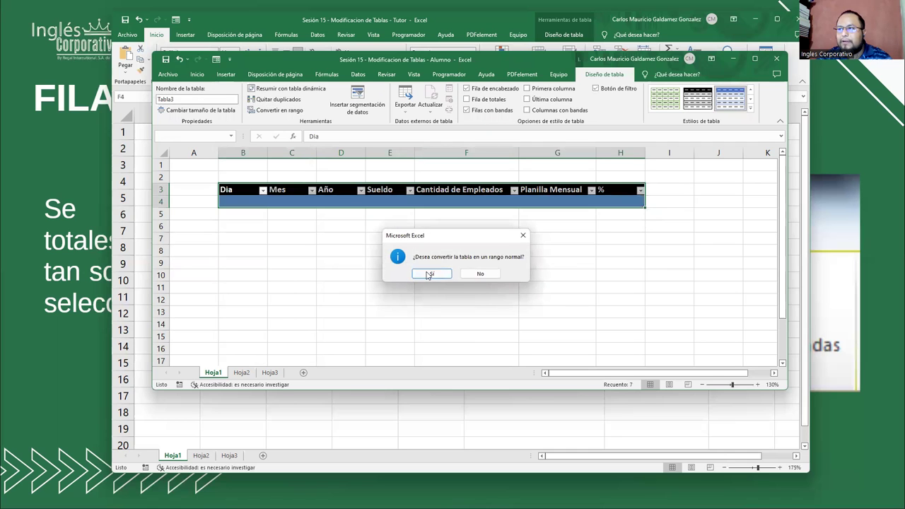
pyautogui.click(426, 272)
pyautogui.click(291, 262)
pyautogui.moveTo(249, 190); pyautogui.dragTo(647, 210)
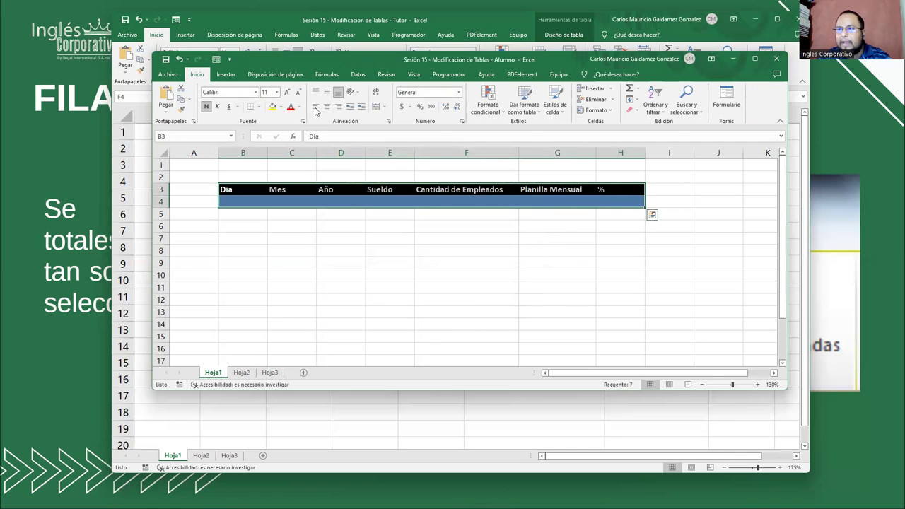
pyautogui.click(226, 75)
pyautogui.click(241, 106)
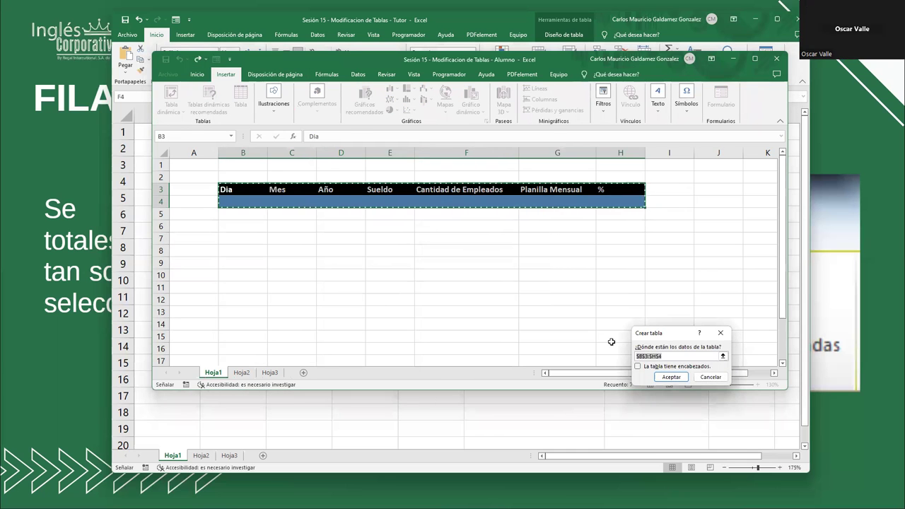
pyautogui.press('Escape')
# Create a table from B3:H4 in the Alumno workbook with the option that the table has headers enabled
pyautogui.moveTo(226, 190); pyautogui.dragTo(631, 200)
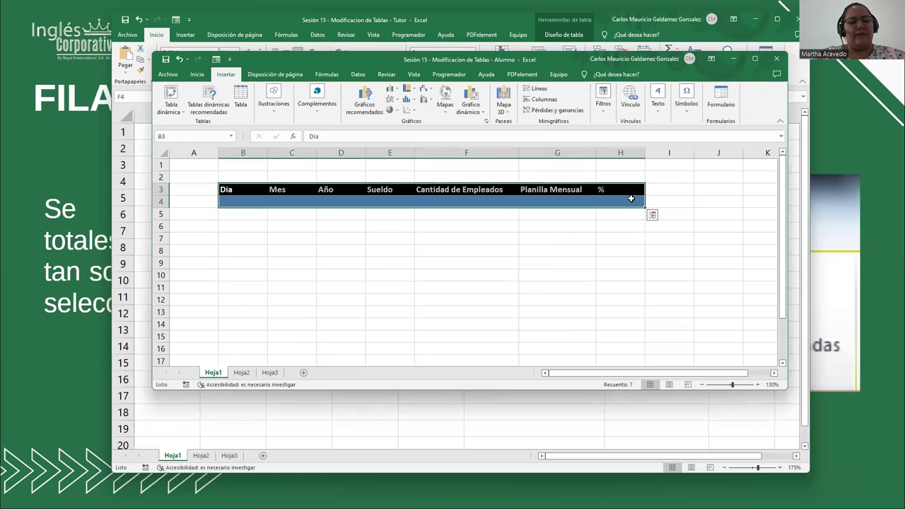
pyautogui.click(558, 75)
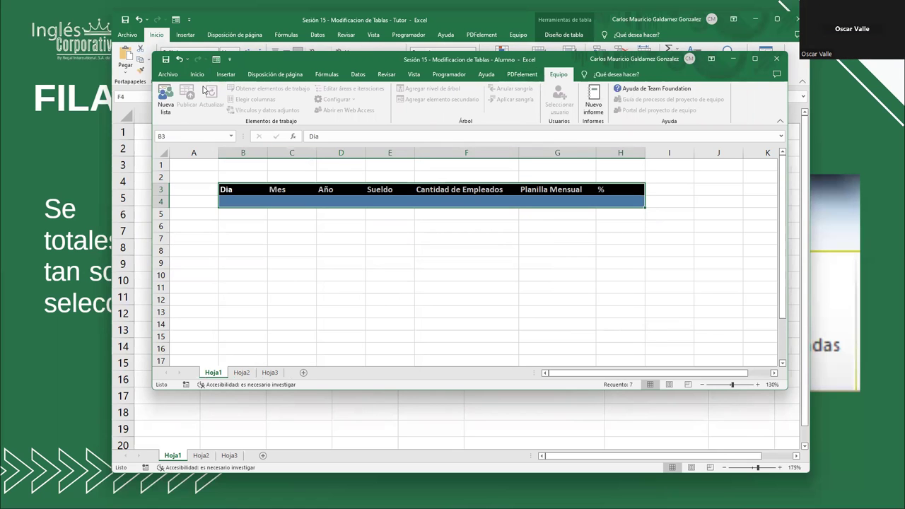
pyautogui.click(198, 74)
pyautogui.click(225, 74)
pyautogui.click(239, 97)
pyautogui.click(669, 376)
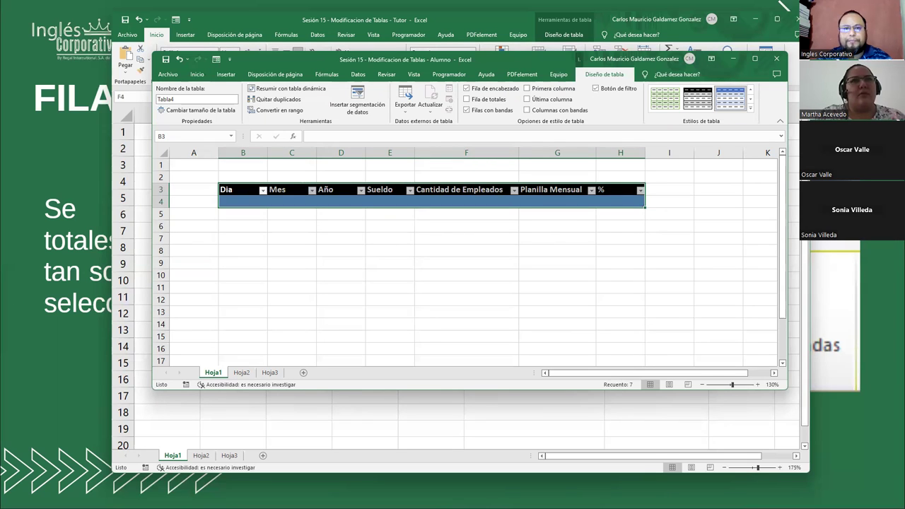
# Examine the new table's empty entry cells, minimize the Alumno workbook and review the first data row B4:F4 in the Tutor workbook
pyautogui.click(339, 201)
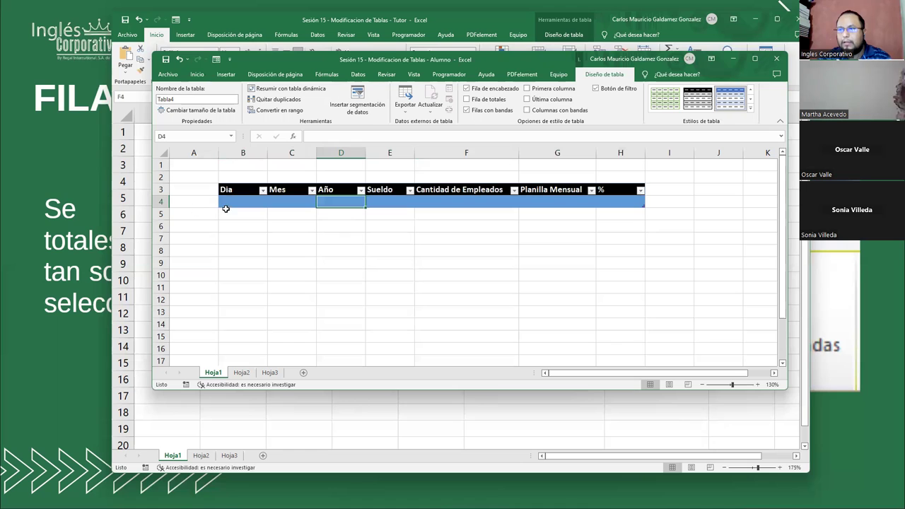
pyautogui.click(238, 200)
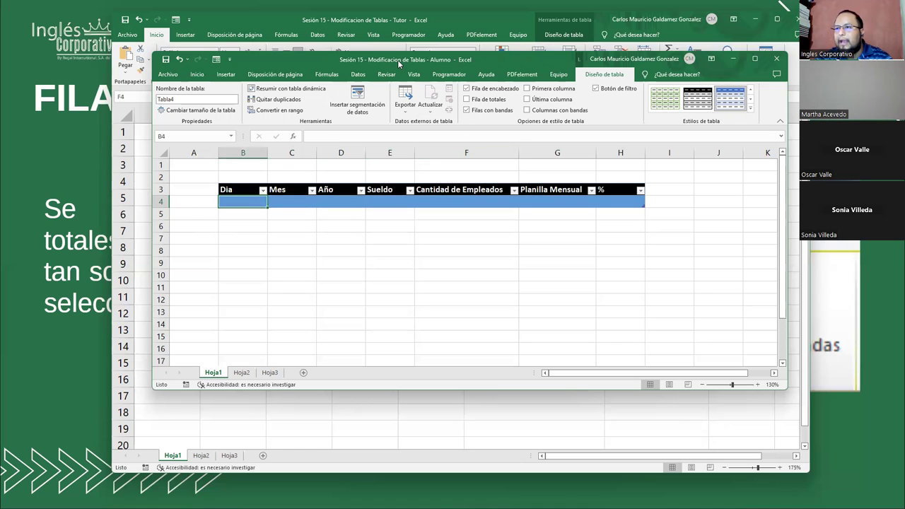
pyautogui.moveTo(398, 62); pyautogui.dragTo(428, 205)
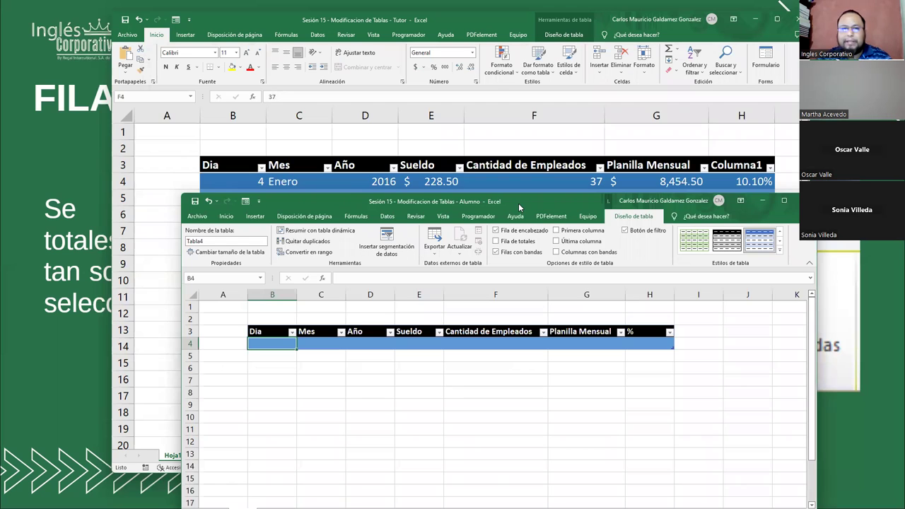
pyautogui.press('super+Down')
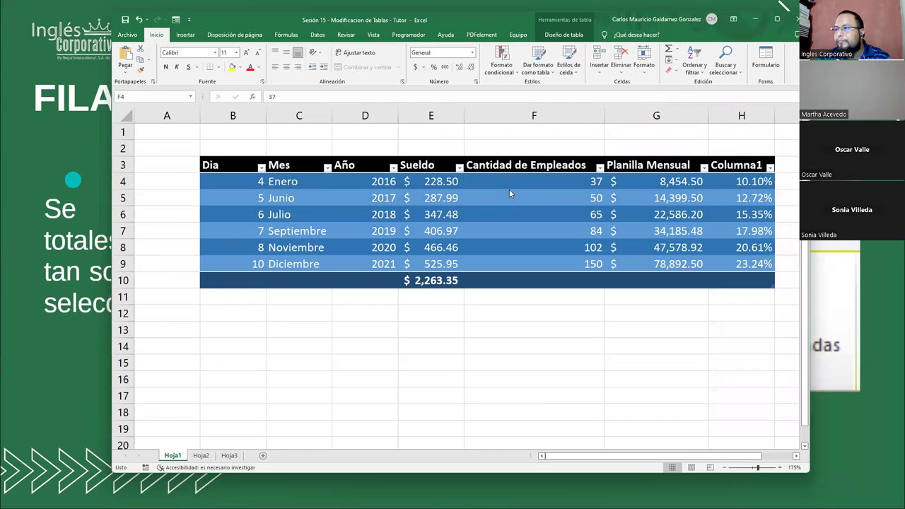
pyautogui.click(224, 181)
pyautogui.click(225, 178)
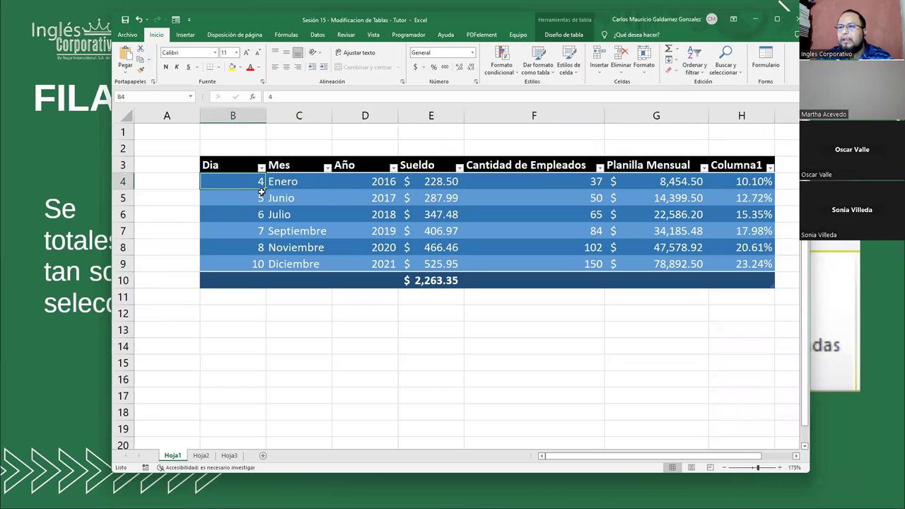
pyautogui.click(297, 183)
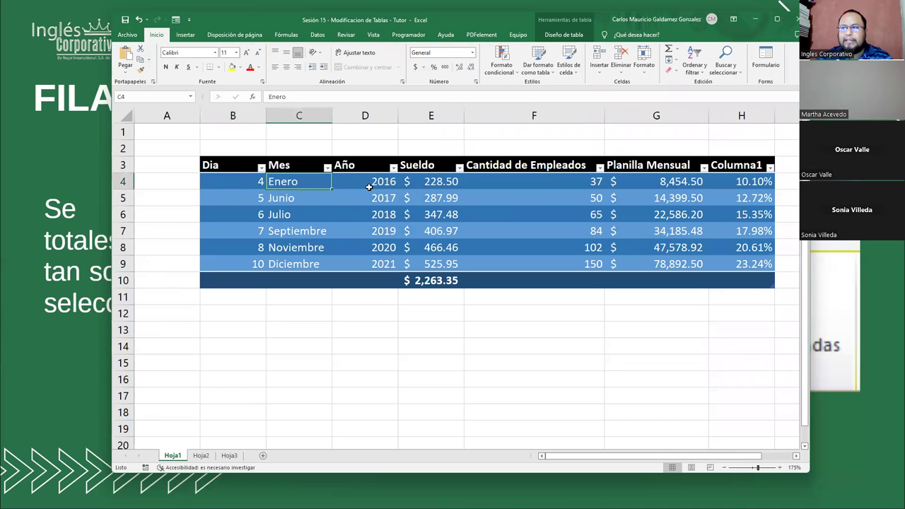
pyautogui.click(366, 181)
pyautogui.click(430, 181)
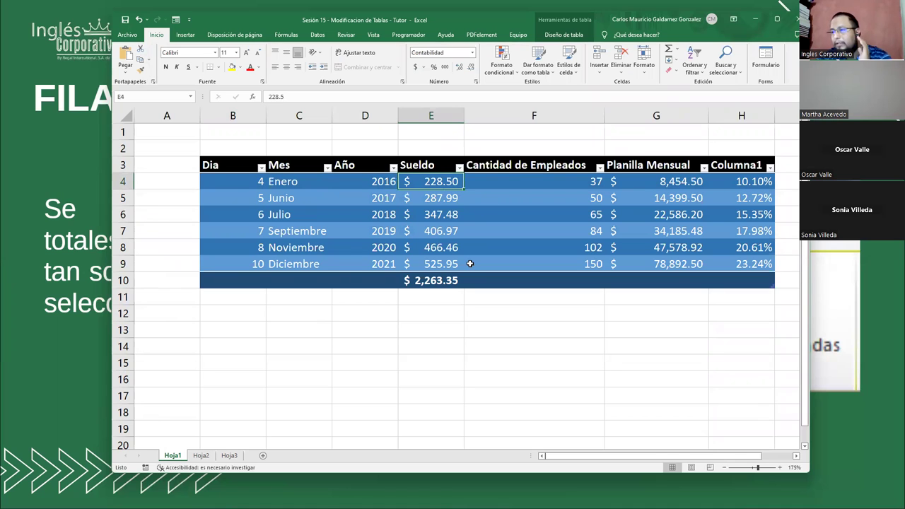
pyautogui.click(507, 184)
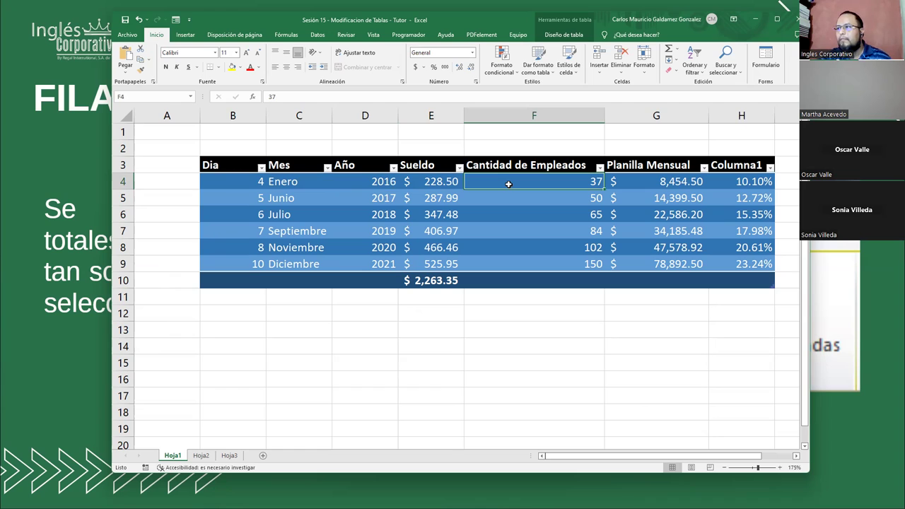
# Set the totals row to Suma for Planilla Mensual and to Ninguno for Sueldo
pyautogui.click(690, 281)
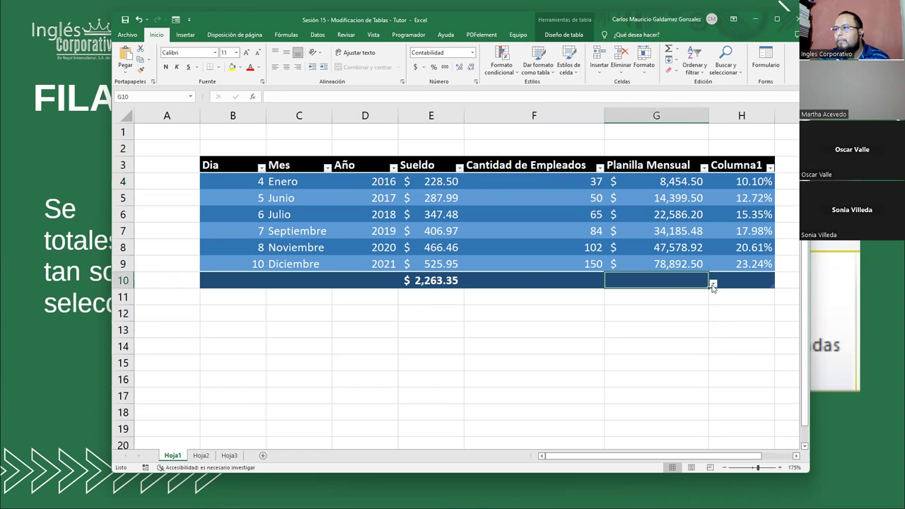
pyautogui.click(713, 282)
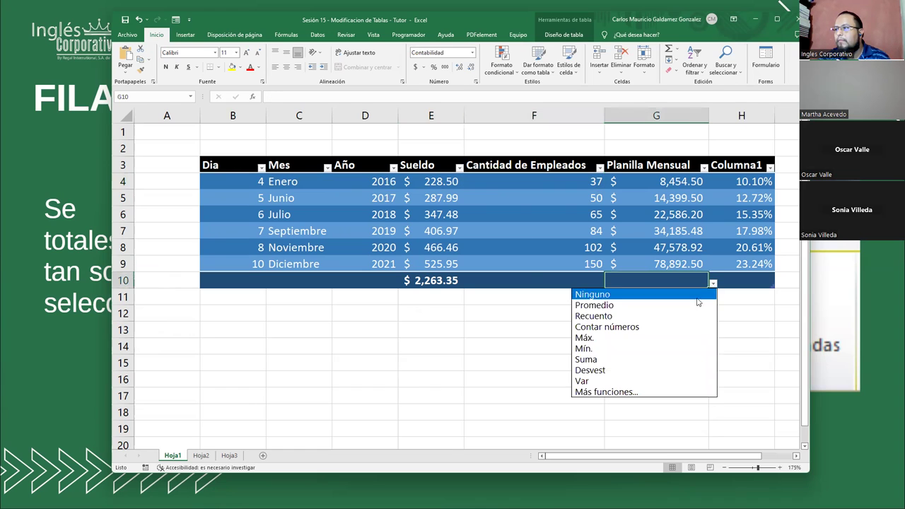
pyautogui.click(624, 359)
pyautogui.click(431, 282)
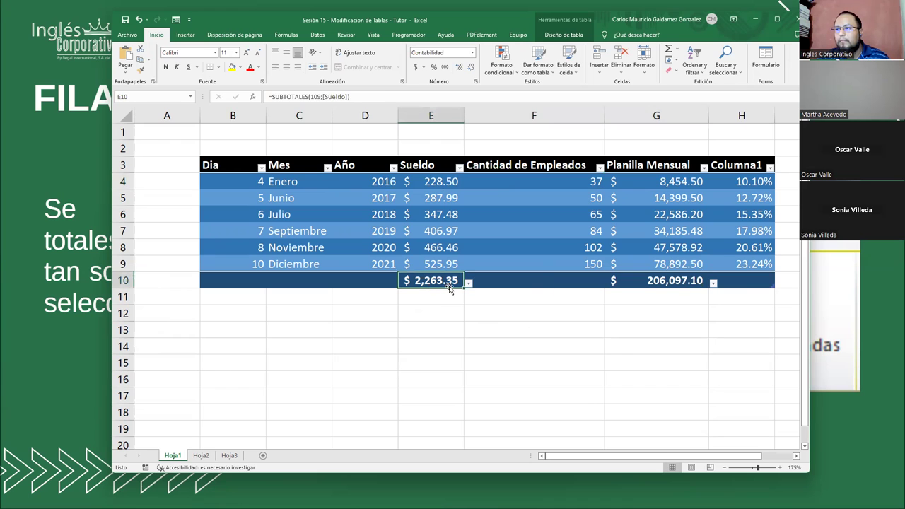
pyautogui.click(468, 284)
pyautogui.click(445, 296)
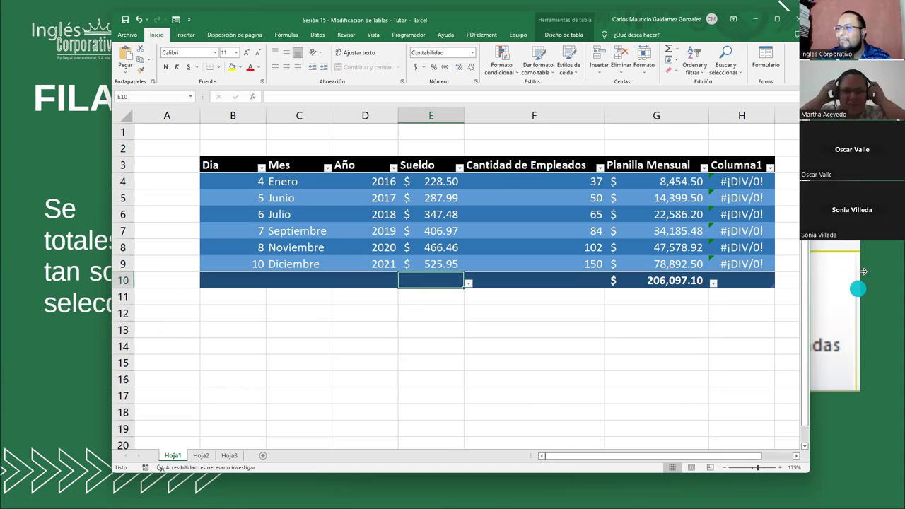
pyautogui.click(736, 182)
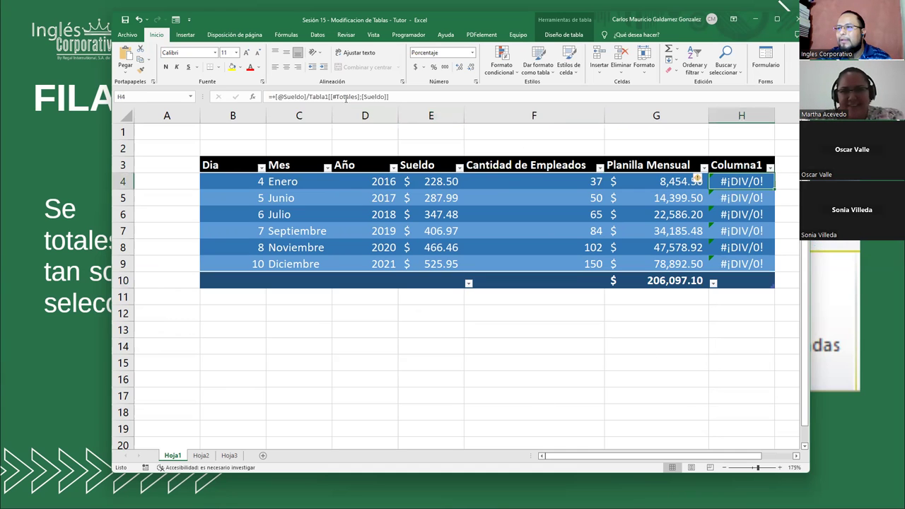
pyautogui.click(376, 97)
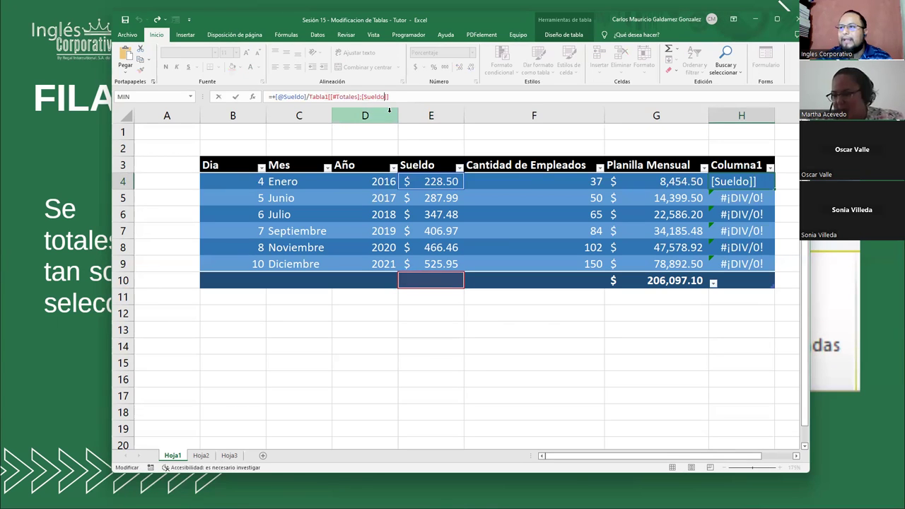
pyautogui.press('BackSpace')
pyautogui.press('BackSpace')
pyautogui.press('BackSpace')
pyautogui.press('BackSpace')
pyautogui.press('BackSpace')
pyautogui.press('BackSpace')
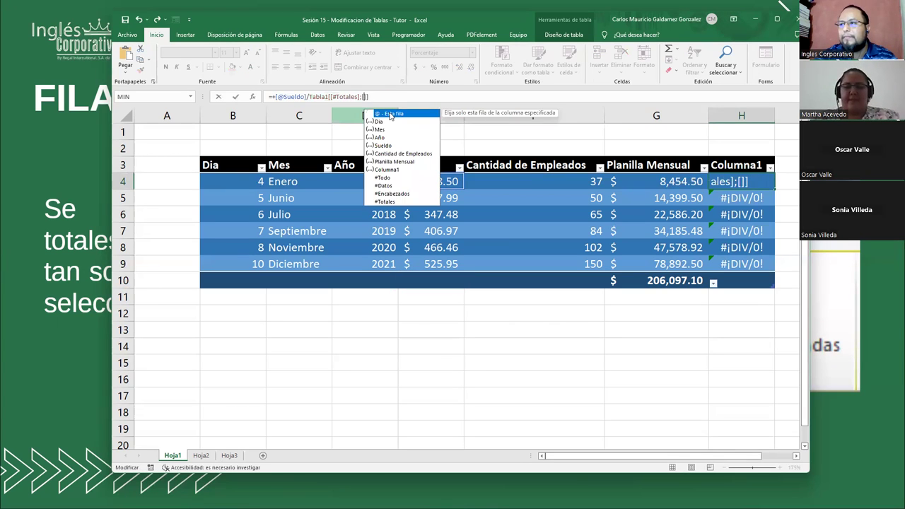
pyautogui.write('Pla')
pyautogui.press('Tab')
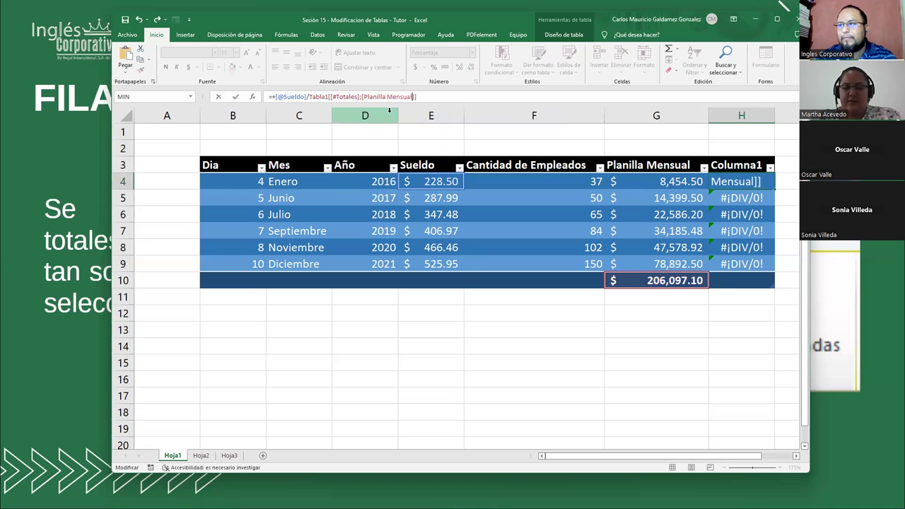
pyautogui.press('Return')
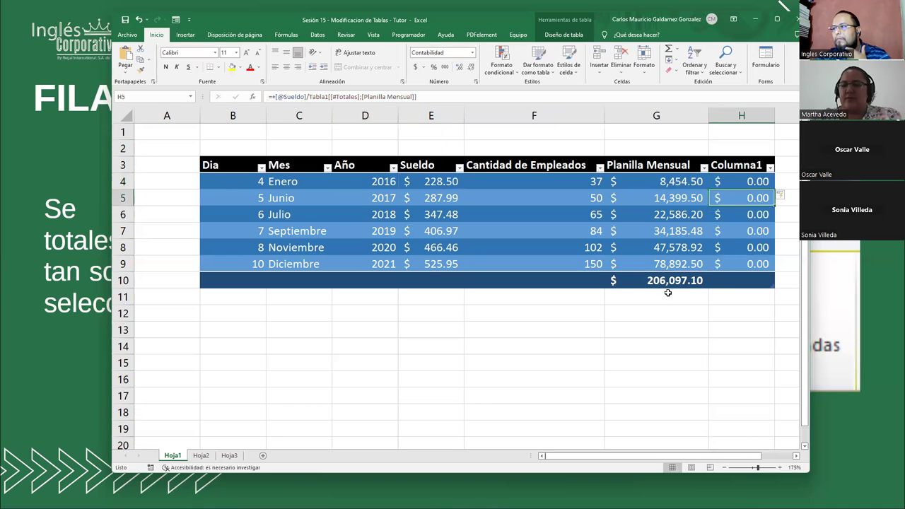
pyautogui.click(740, 179)
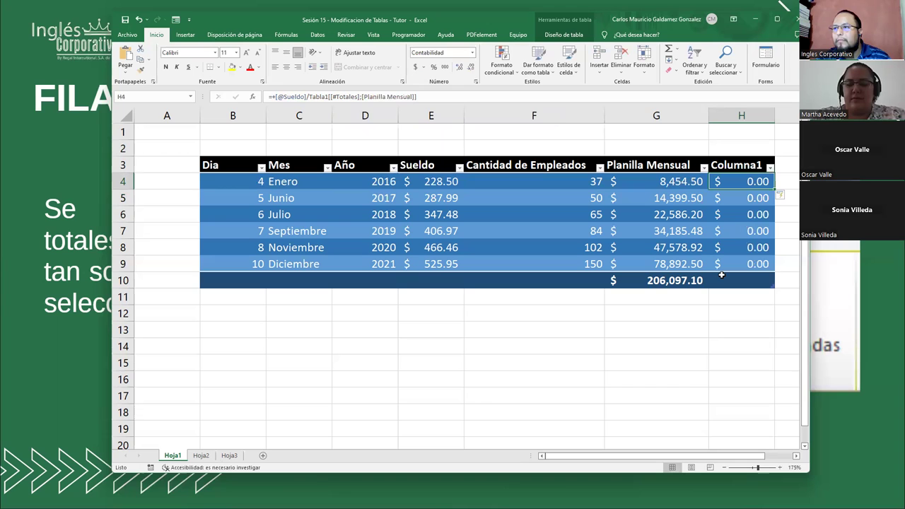
pyautogui.press('F2')
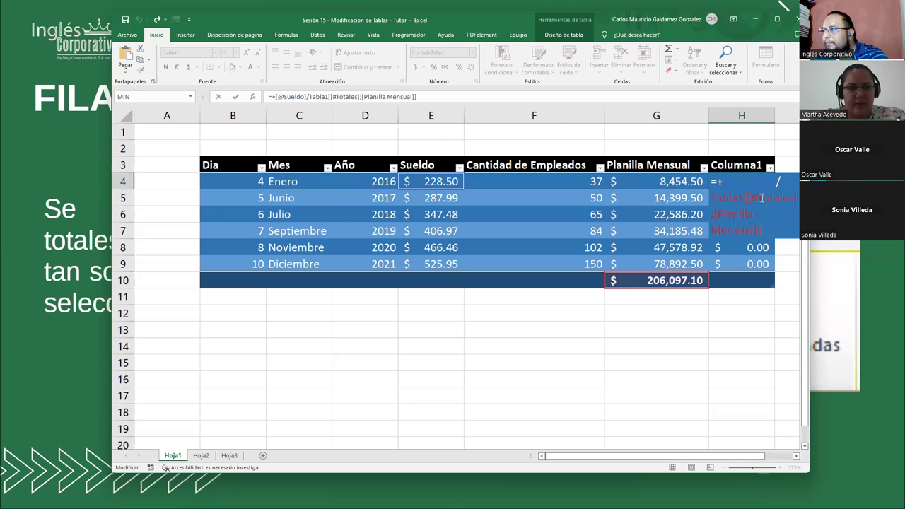
pyautogui.moveTo(713, 198); pyautogui.dragTo(764, 229)
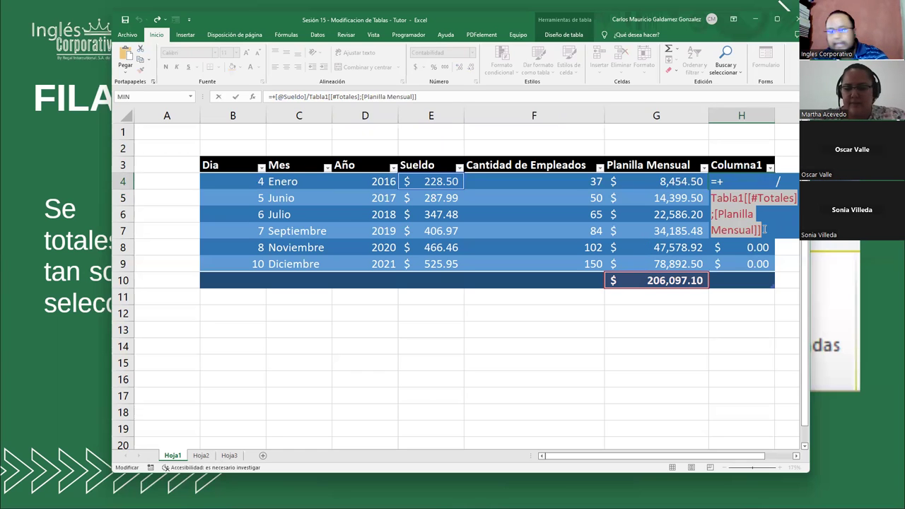
pyautogui.press('BackSpace')
pyautogui.doubleClick(748, 181)
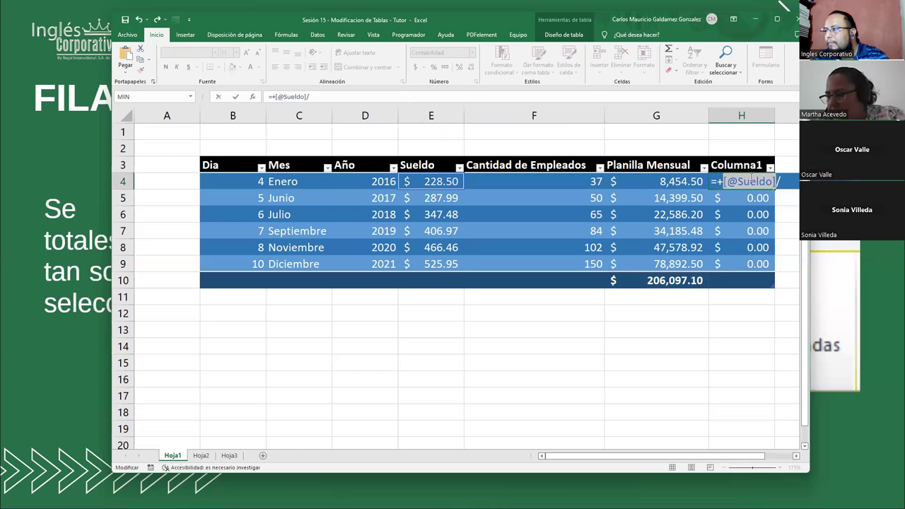
pyautogui.click(668, 281)
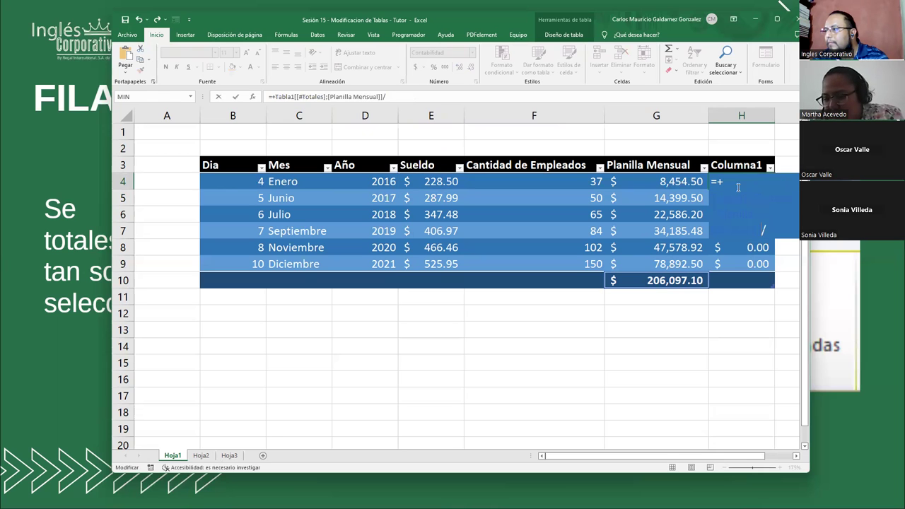
pyautogui.press('Return')
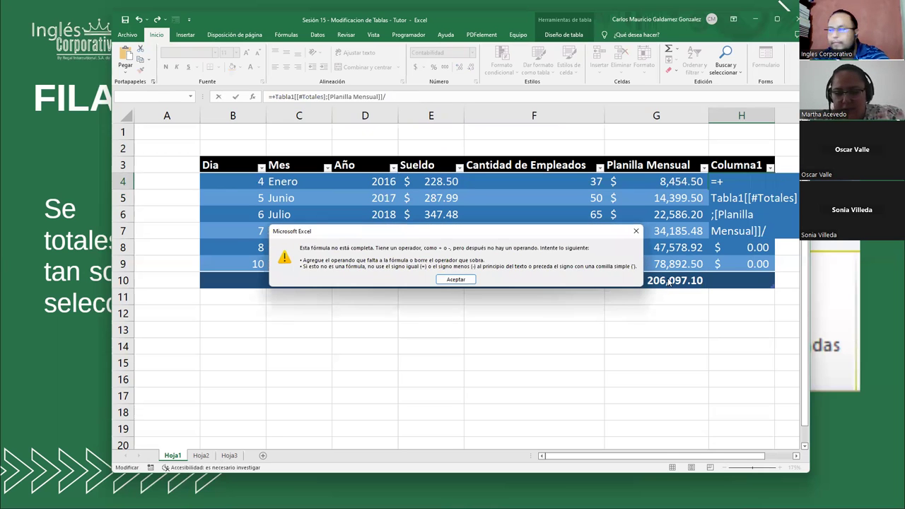
pyautogui.press('Escape')
pyautogui.press('Escape')
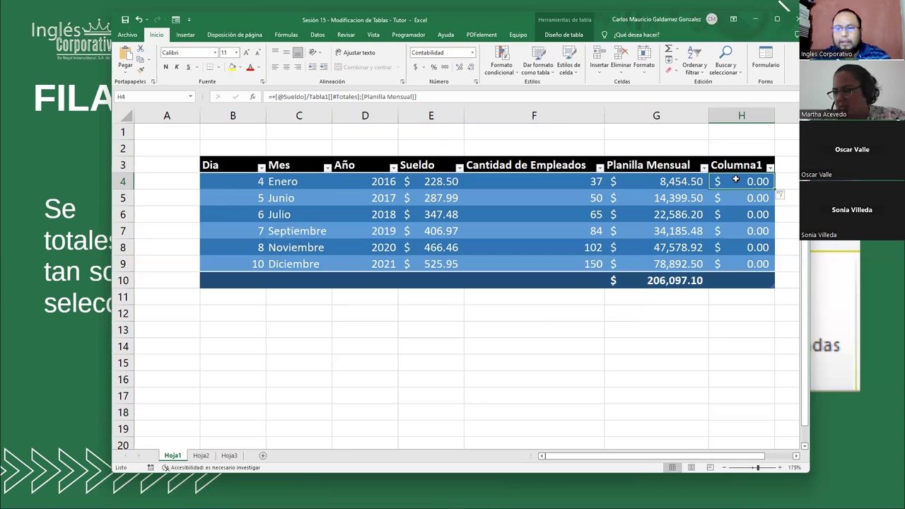
# Replace the formula in H4 with =[@[Planilla Mensual]]/Tabla1[[#Totales];[Planilla Mensual]]
pyautogui.write('=')
pyautogui.click(643, 185)
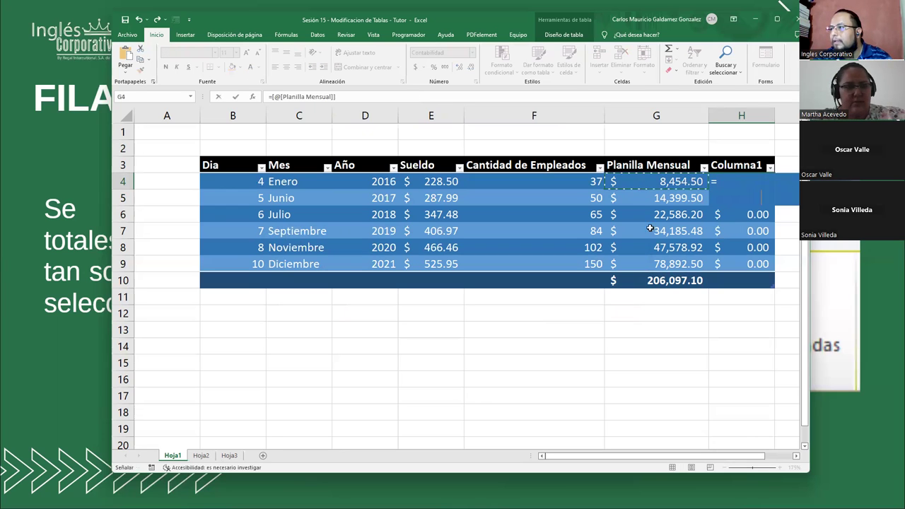
pyautogui.write('/')
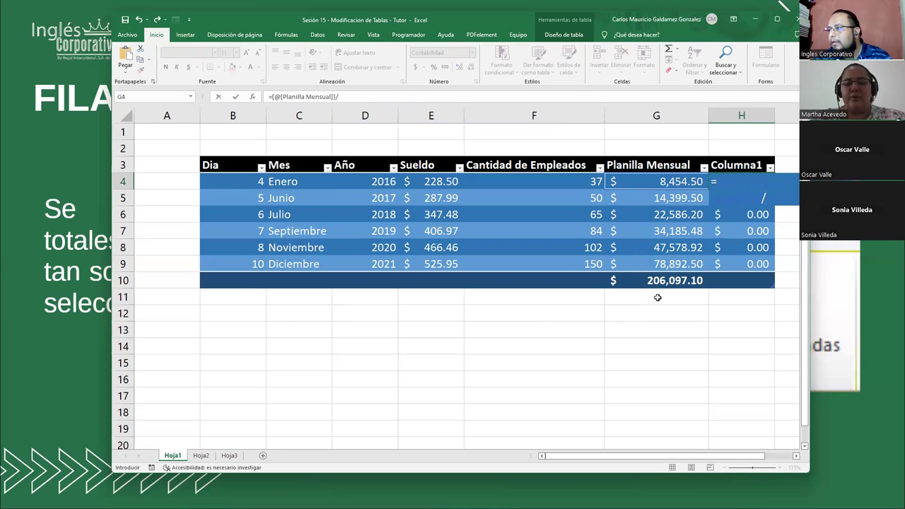
pyautogui.click(664, 281)
pyautogui.press('Return')
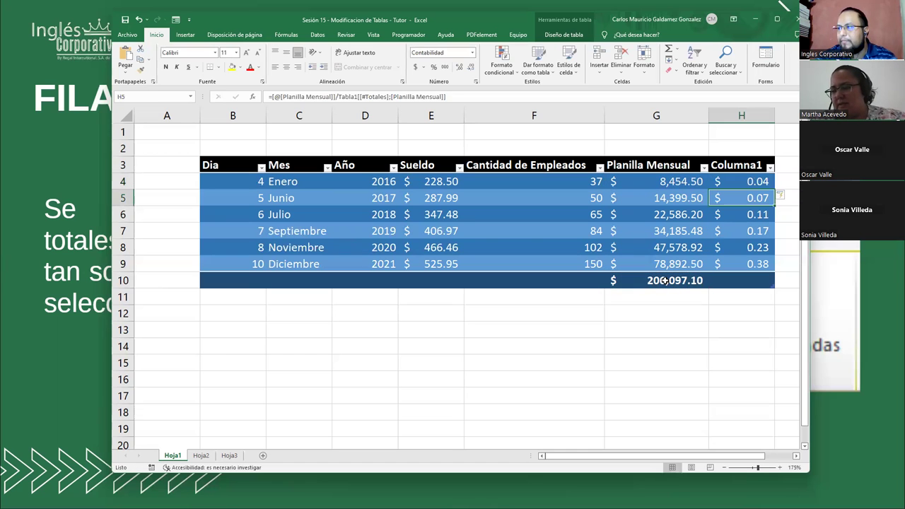
# Format H4:H9 as percentages and check the Planilla Mensual formula in G4
pyautogui.moveTo(742, 181); pyautogui.dragTo(742, 264)
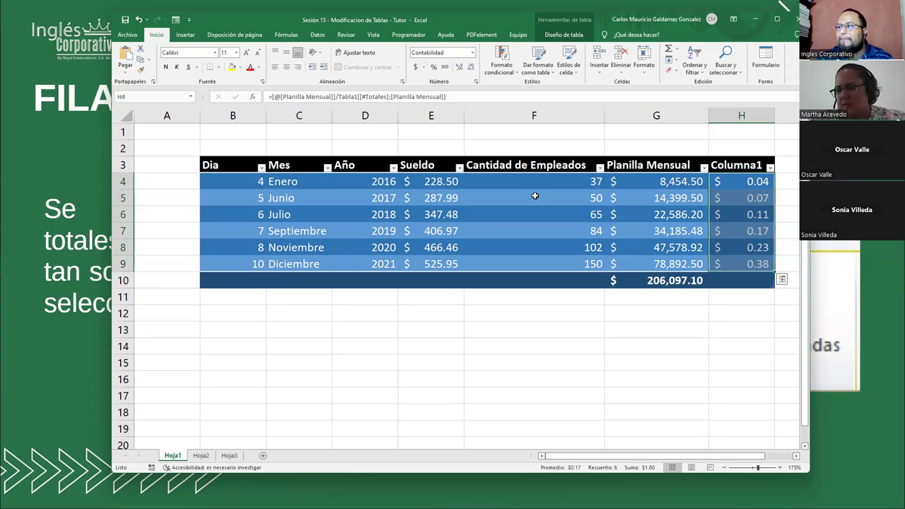
pyautogui.click(434, 66)
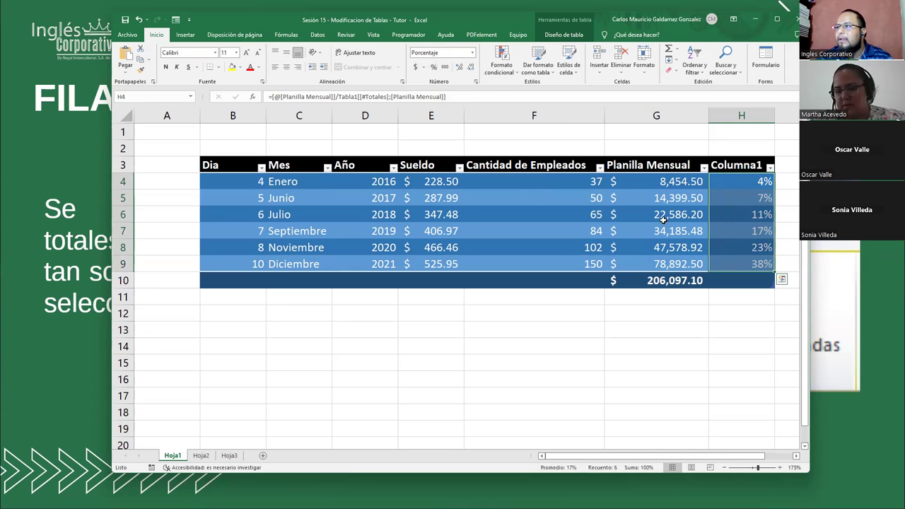
pyautogui.click(643, 185)
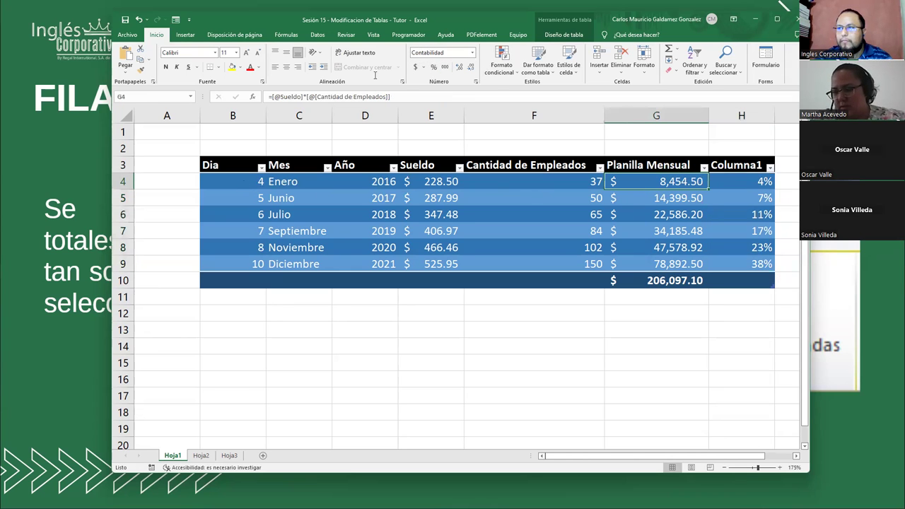
pyautogui.moveTo(278, 18); pyautogui.dragTo(219, 10)
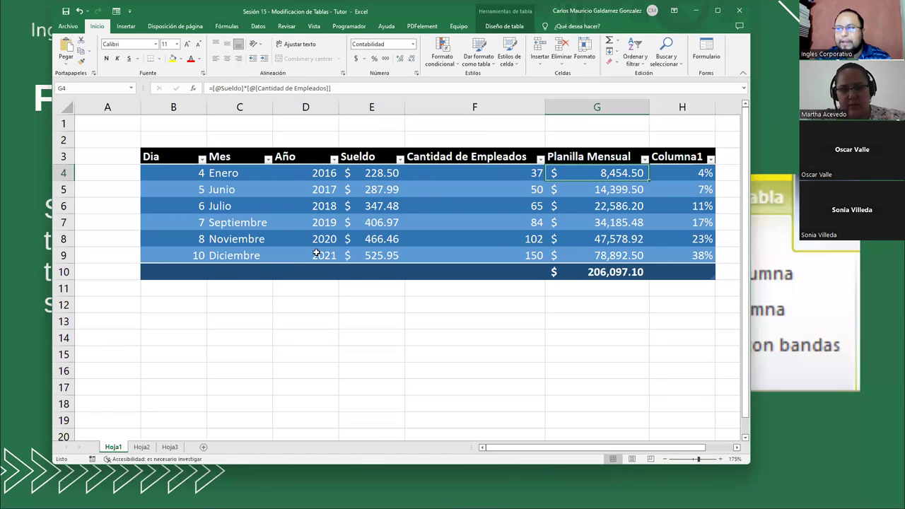
pyautogui.click(237, 333)
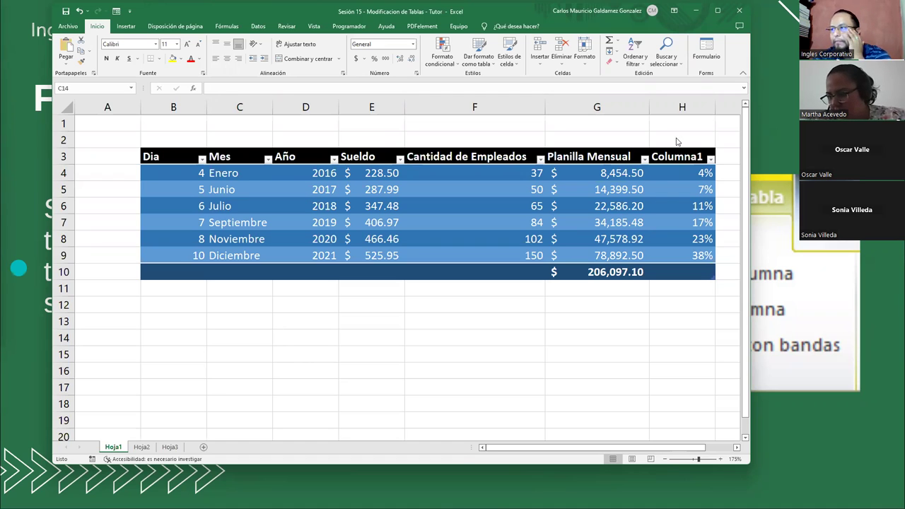
# Copy the full Planilla Mensual formula from G4 and exit the cell without changing it
pyautogui.click(614, 172)
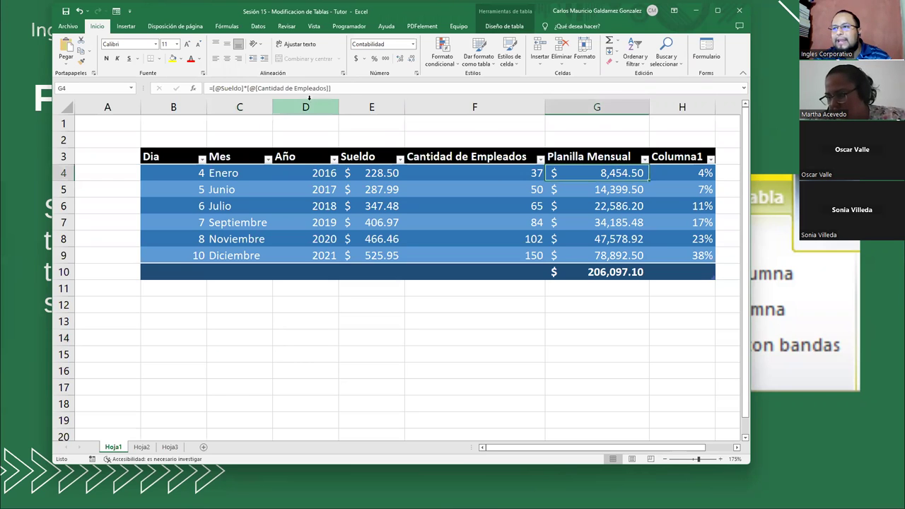
pyautogui.click(349, 88)
pyautogui.moveTo(331, 87); pyautogui.dragTo(202, 87)
pyautogui.hotkey('ctrl', 'c')
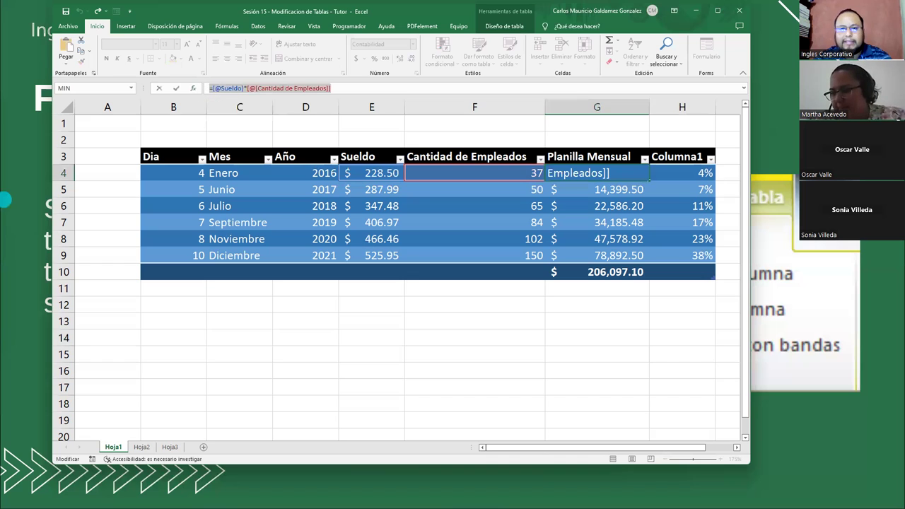
pyautogui.hotkey('alt', 'Tab')
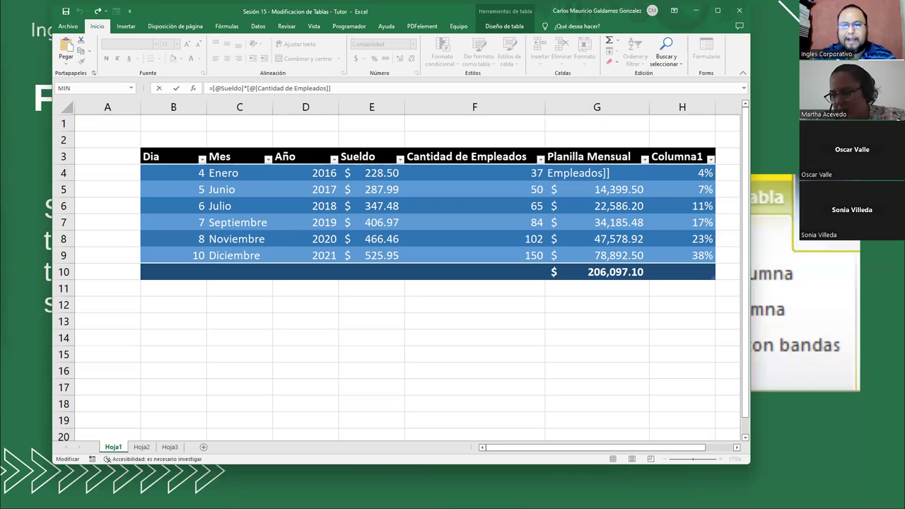
pyautogui.click(675, 174)
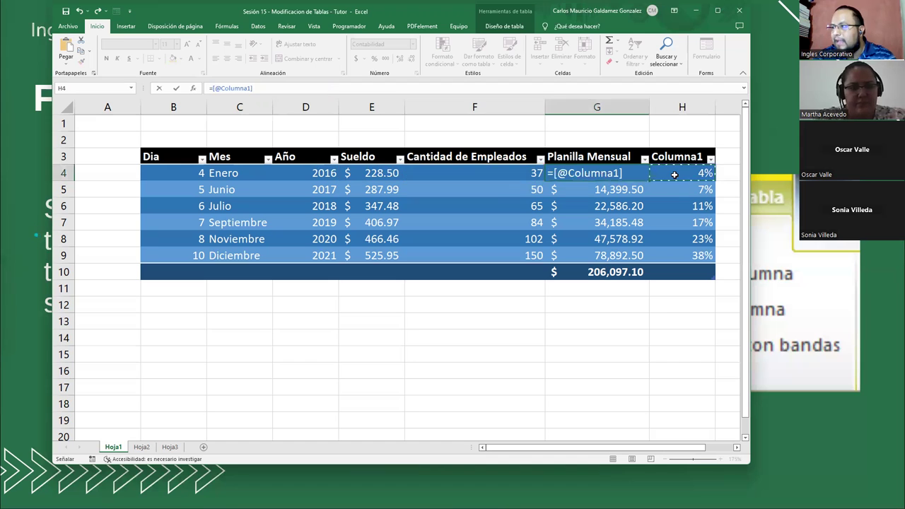
pyautogui.press('Escape')
# Select the full Columna1 formula in H4 and exit the cell without changing it
pyautogui.click(675, 175)
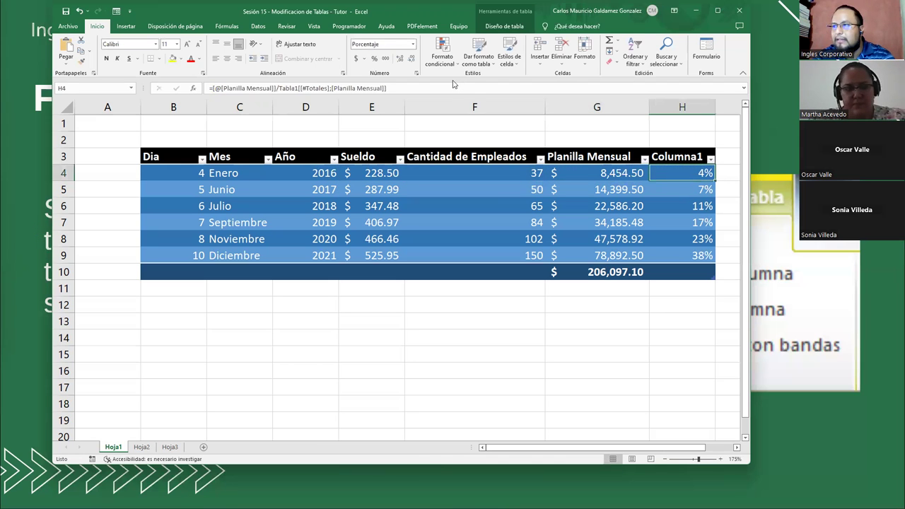
pyautogui.moveTo(441, 87); pyautogui.dragTo(209, 87)
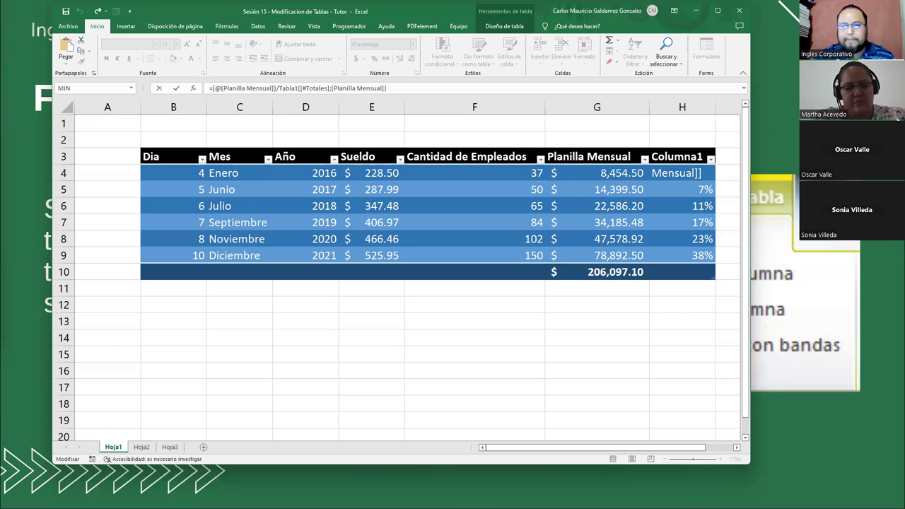
pyautogui.click(679, 157)
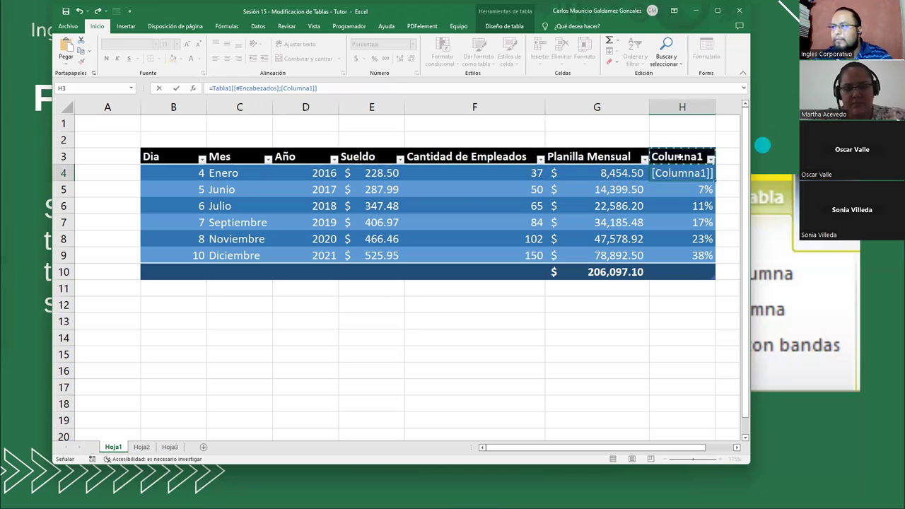
pyautogui.press('Escape')
pyautogui.write('%')
pyautogui.press('Return')
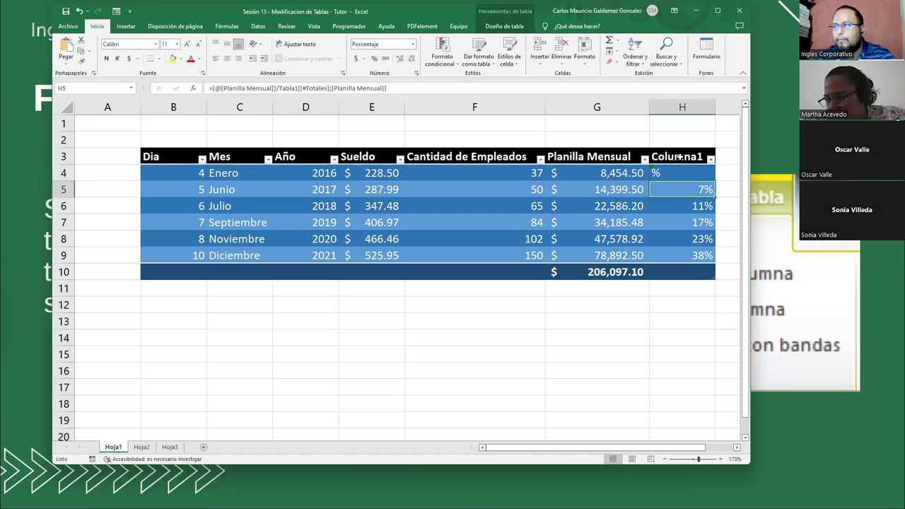
pyautogui.hotkey('ctrl', 'z')
# Rename the Columna1 header in H3 to %
pyautogui.click(678, 157)
pyautogui.write('%')
pyautogui.press('Return')
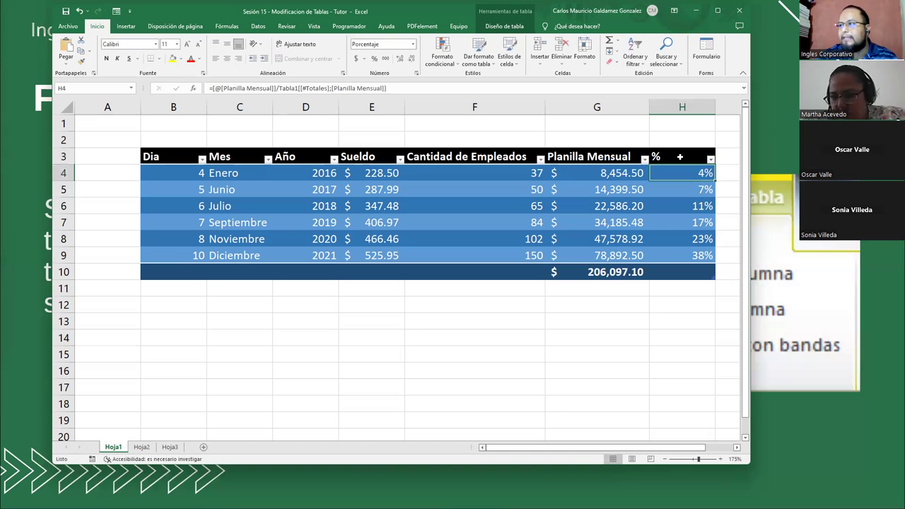
# Center the table's header labels in B3:H3 horizontally
pyautogui.moveTo(678, 156); pyautogui.dragTo(172, 155)
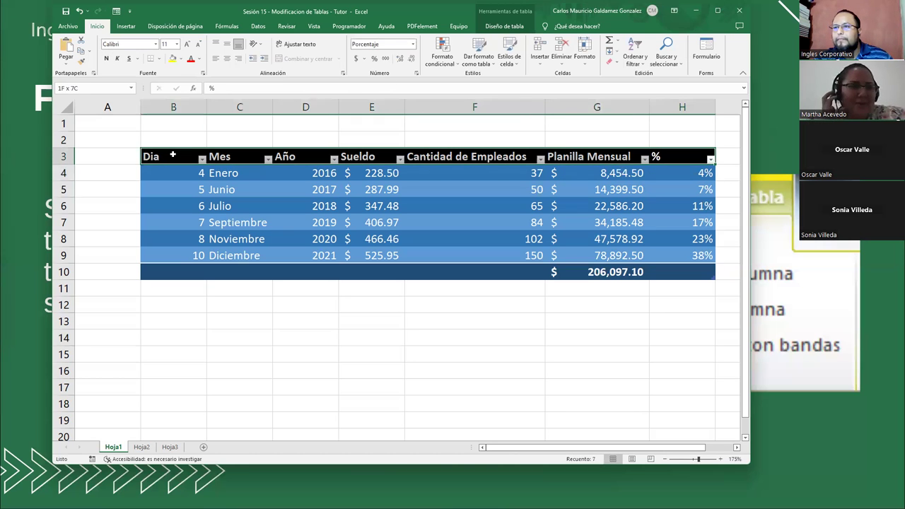
pyautogui.click(227, 58)
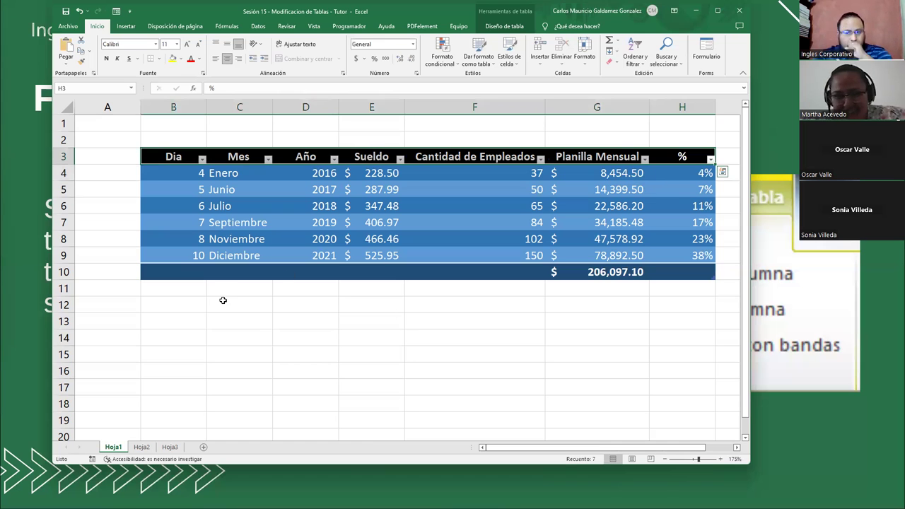
pyautogui.click(495, 253)
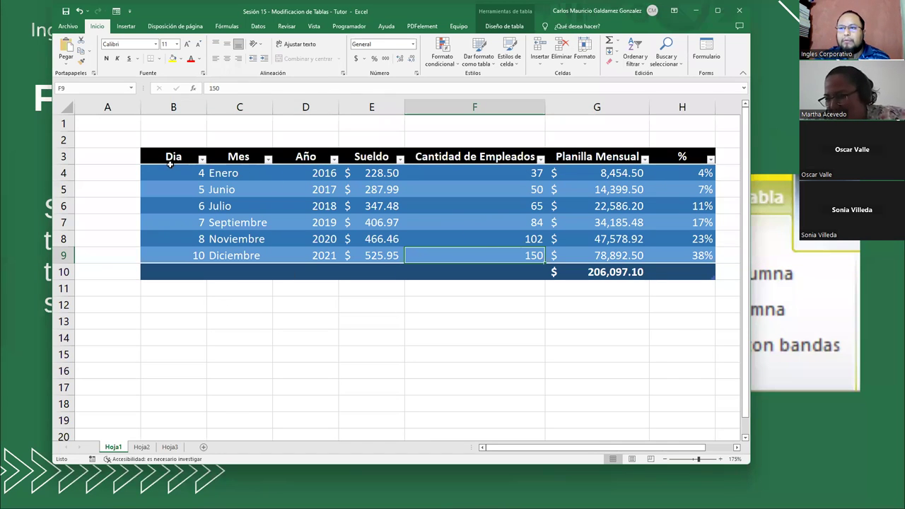
pyautogui.moveTo(166, 158); pyautogui.dragTo(654, 254)
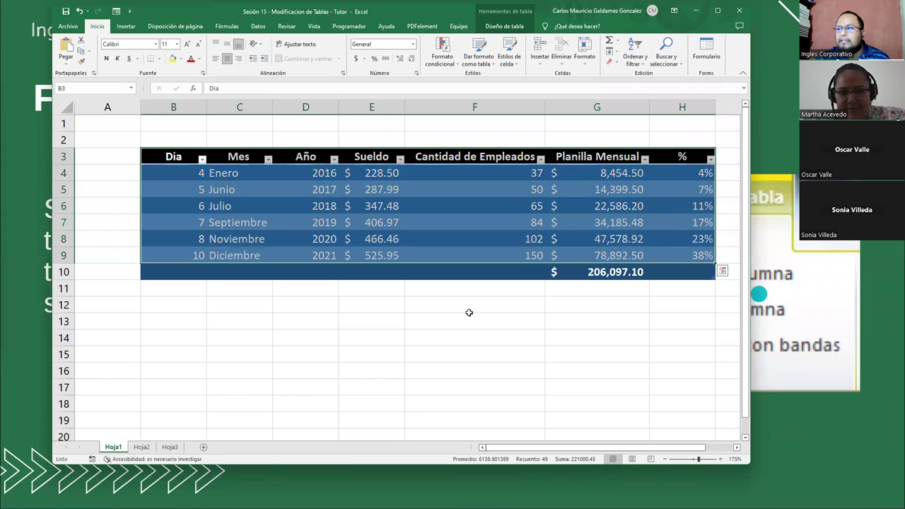
pyautogui.click(394, 253)
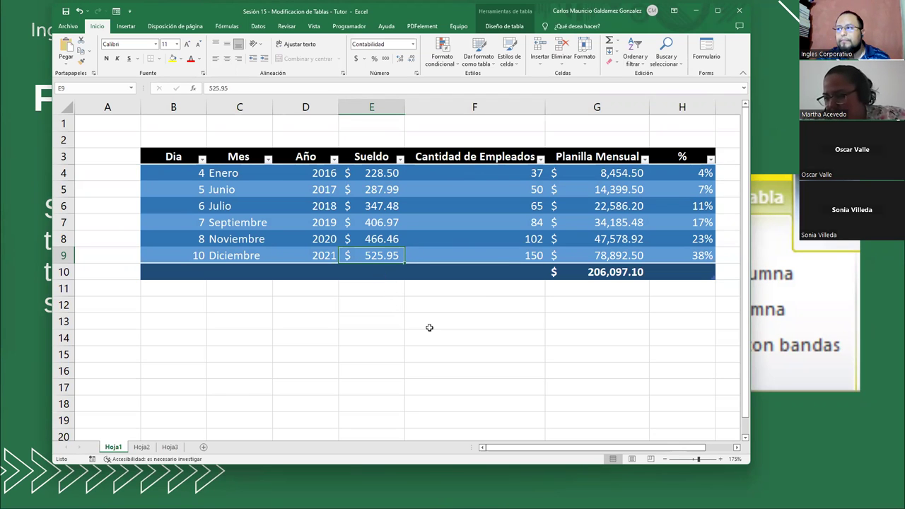
# Open Hoja3 in a maximized window and check the Subtotal (1) formula in E17
pyautogui.click(170, 447)
pyautogui.click(294, 283)
pyautogui.scroll(-2, 307, 297)
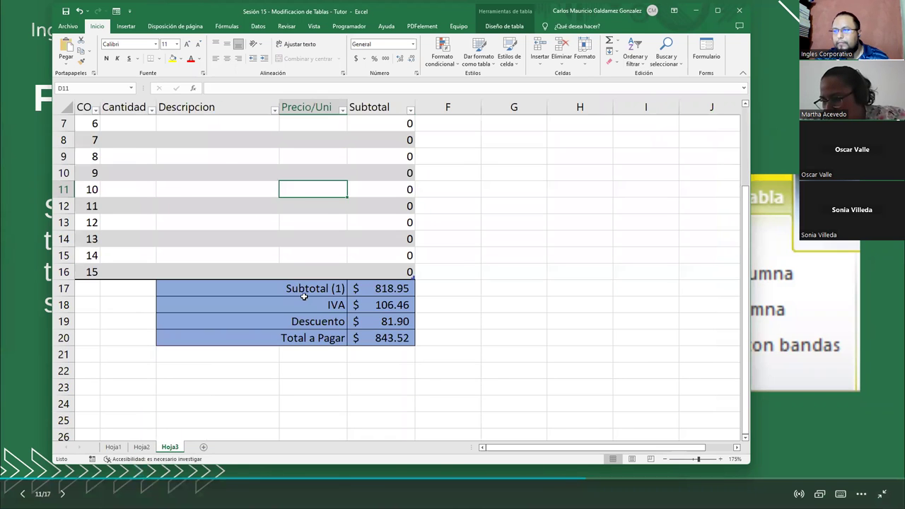
pyautogui.scroll(2, 424, 233)
pyautogui.click(718, 11)
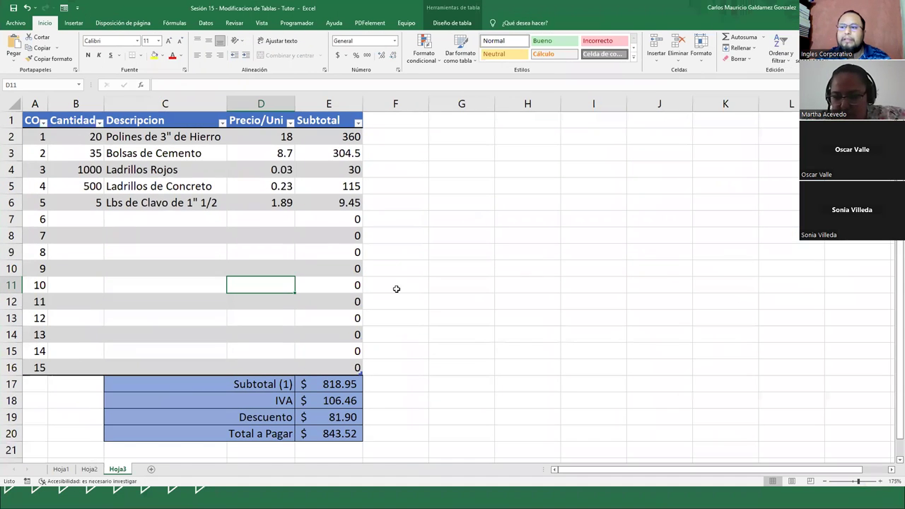
pyautogui.click(327, 385)
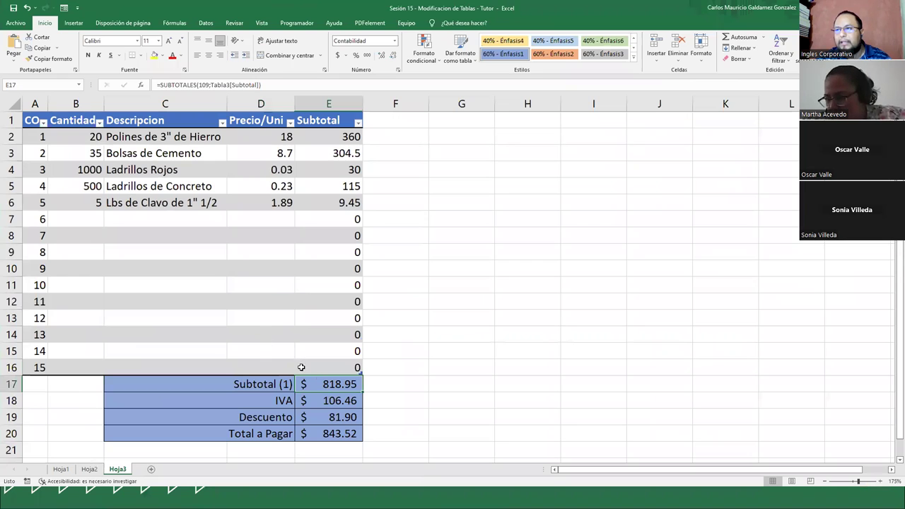
pyautogui.click(170, 221)
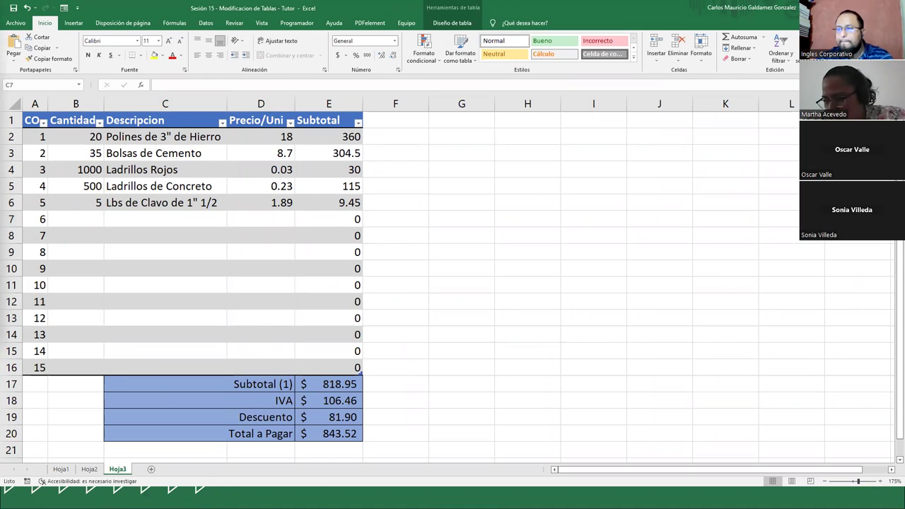
# Copy the Subtotal (1) formula from E17 into F17 as quoted text: "=SUBTOTALES(109;Tabla3[Subtotal])"
pyautogui.click(337, 384)
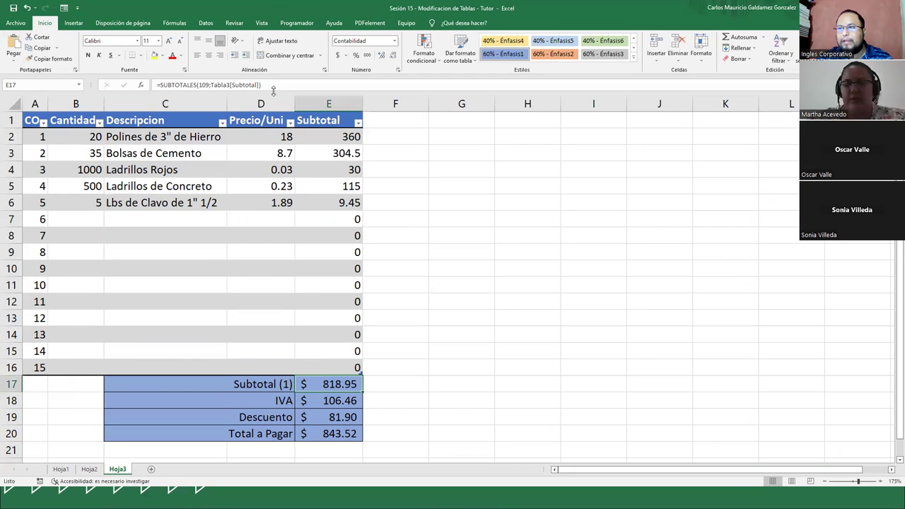
pyautogui.tripleClick(273, 86)
pyautogui.hotkey('ctrl', 'c')
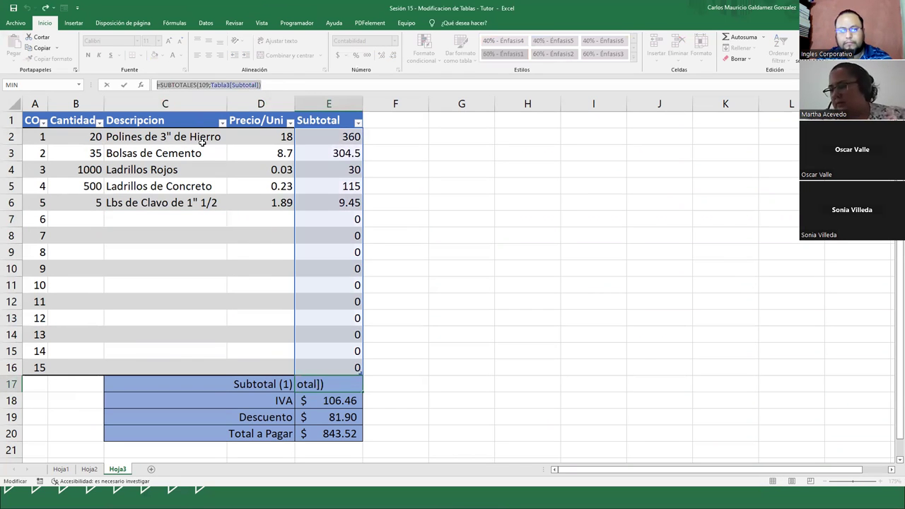
pyautogui.click(386, 387)
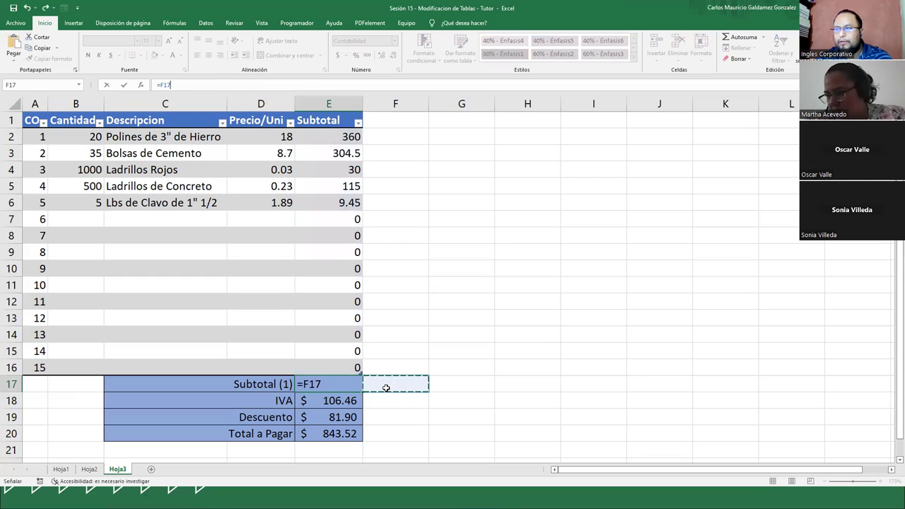
pyautogui.press('Escape')
pyautogui.click(386, 387)
pyautogui.write('"')
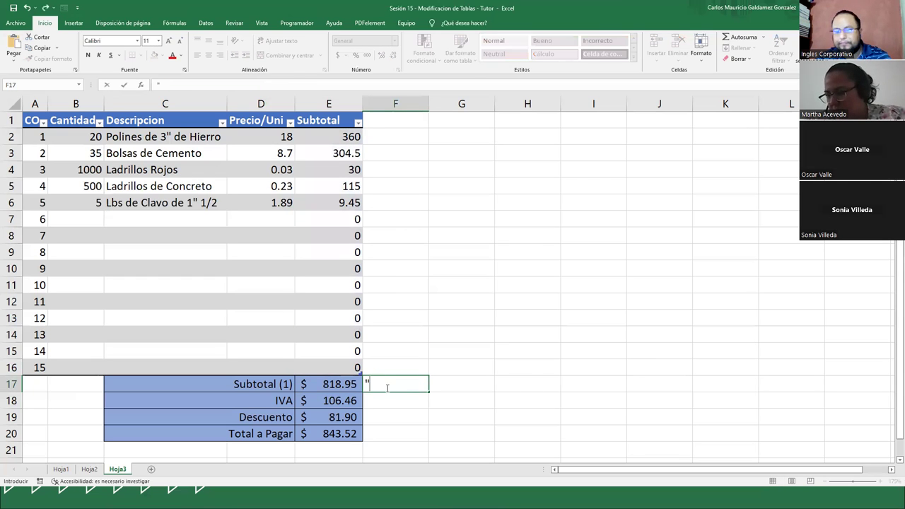
pyautogui.hotkey('ctrl', 'v')
pyautogui.write('"')
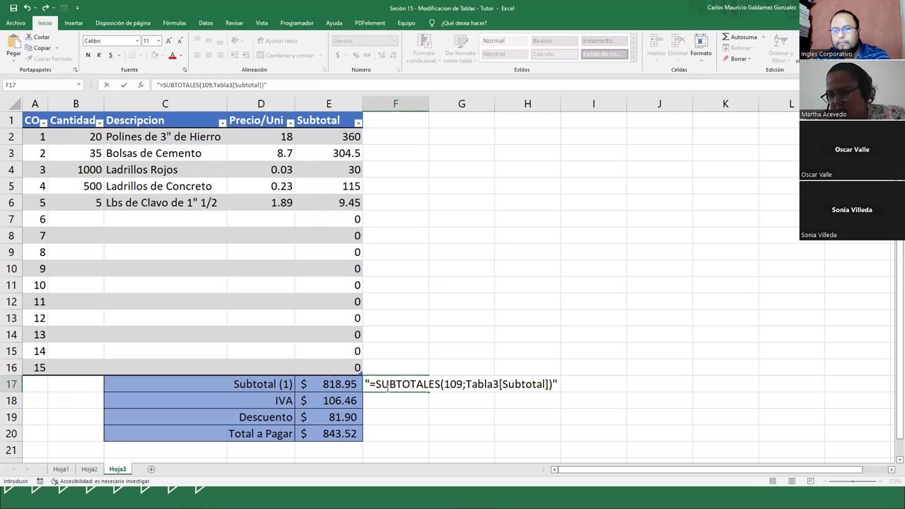
pyautogui.press('Return')
# Copy the IVA formula from E18 into F18 as quoted text: "=+E17*13%"
pyautogui.click(350, 403)
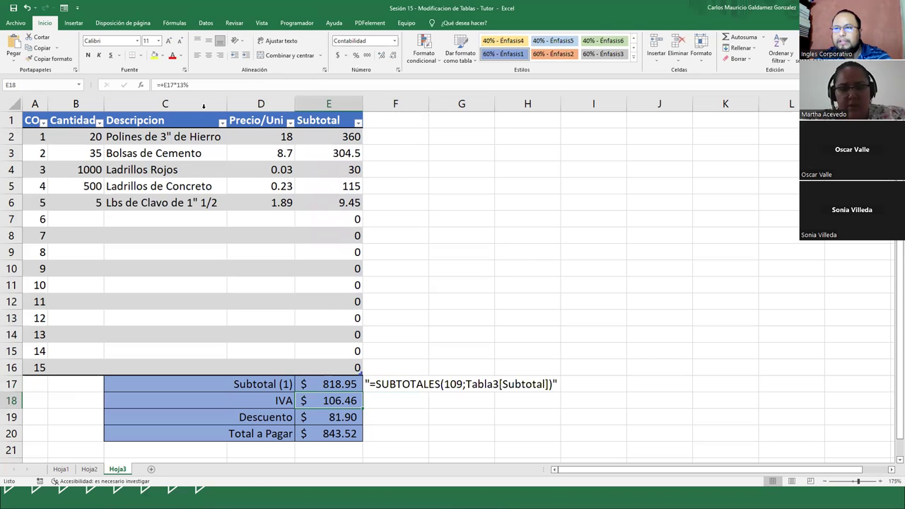
pyautogui.moveTo(187, 85); pyautogui.dragTo(156, 85)
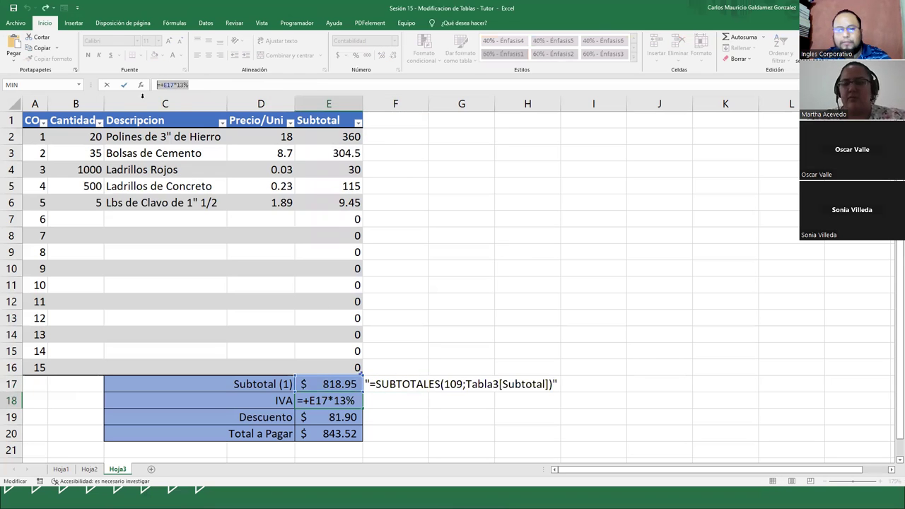
pyautogui.click(382, 396)
pyautogui.press('Escape')
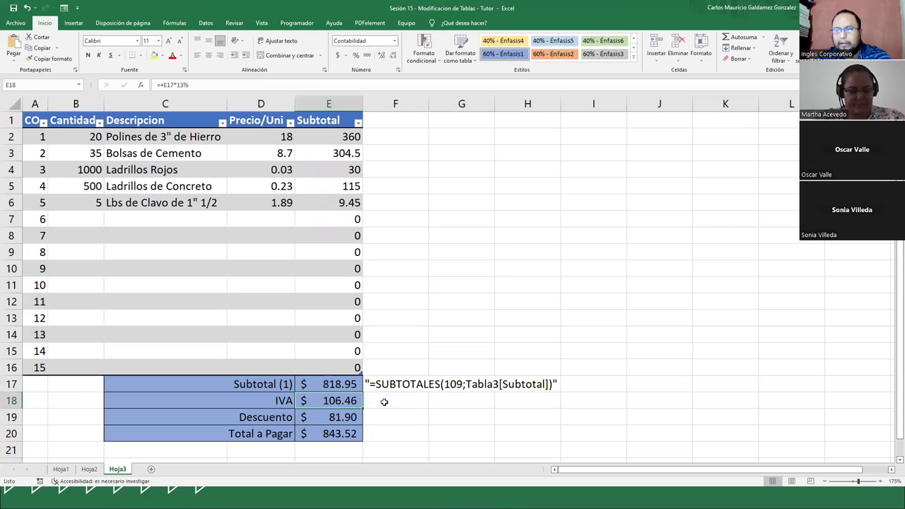
pyautogui.press('F2')
pyautogui.click(384, 401)
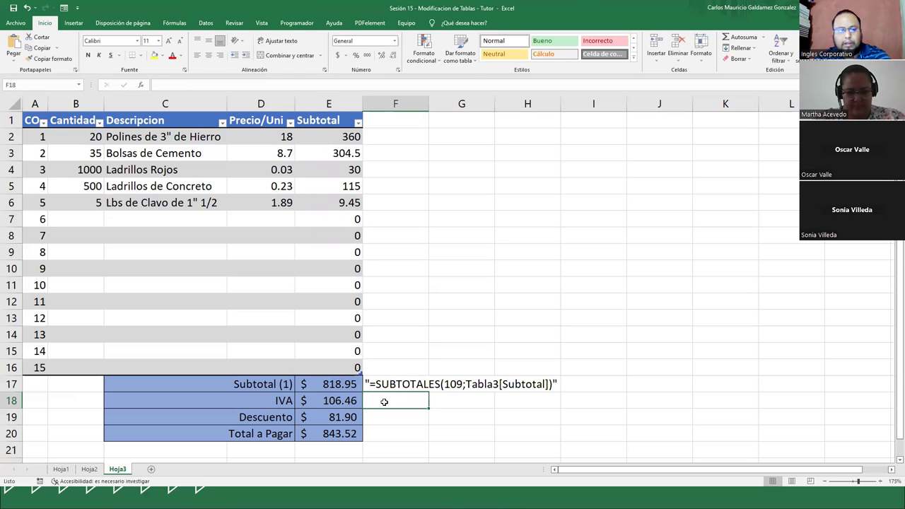
pyautogui.write('"')
pyautogui.hotkey('ctrl', 'v')
pyautogui.write('"')
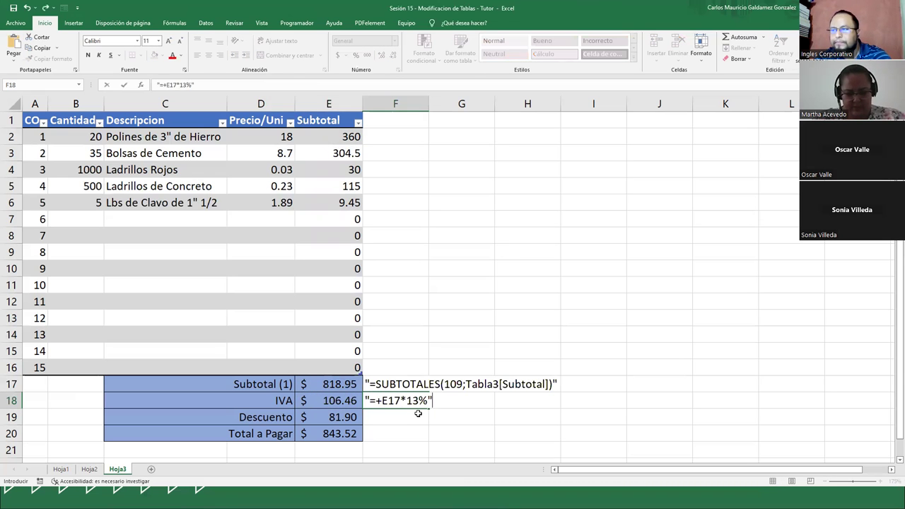
pyautogui.press('Return')
# Copy the Descuento formula from E19 into F19 as quoted text: "=SI(E17>=200;E17*10%;SI(E17>=500;E17*12%;0))"
pyautogui.click(354, 415)
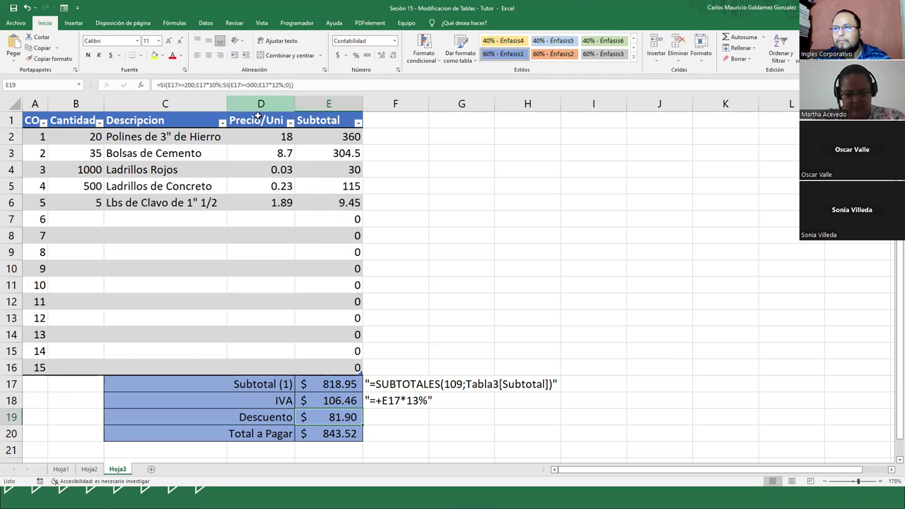
pyautogui.moveTo(292, 85); pyautogui.dragTo(145, 84)
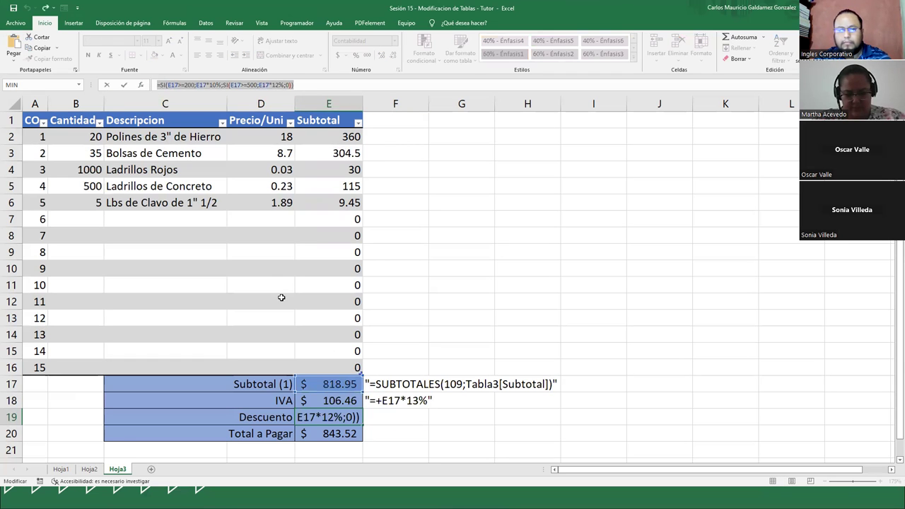
pyautogui.press('Tab')
pyautogui.press('F2')
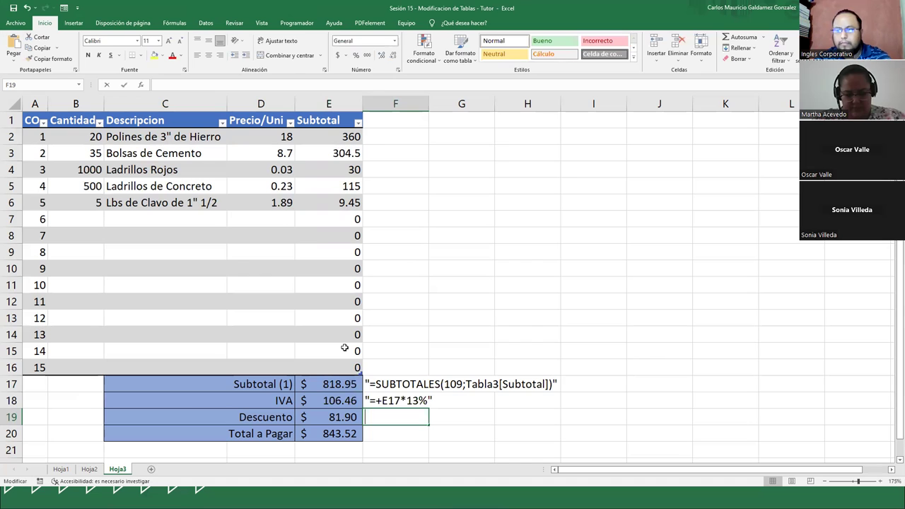
pyautogui.write('"')
pyautogui.hotkey('ctrl', 'v')
pyautogui.write('"')
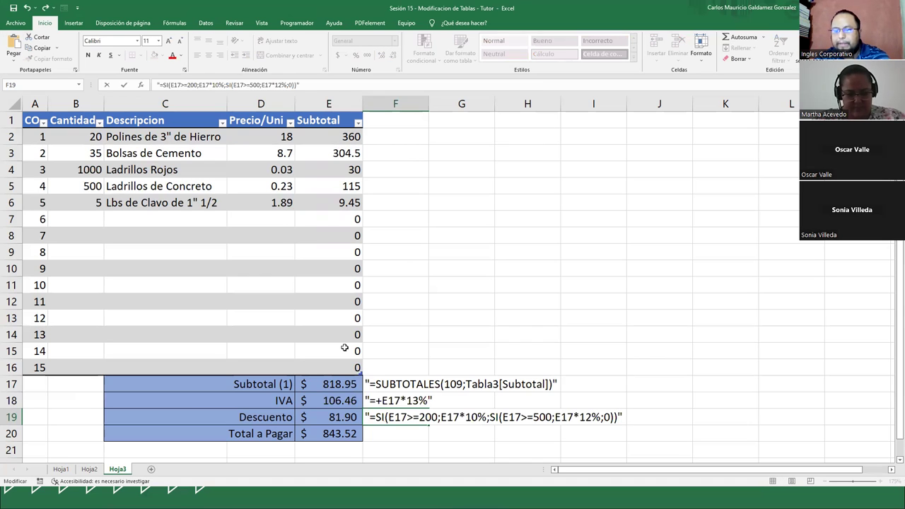
# Copy the Total a Pagar formula from E20 into F20 as quoted text: "=(E17+E18)-E19"
pyautogui.click(348, 433)
pyautogui.press('F2')
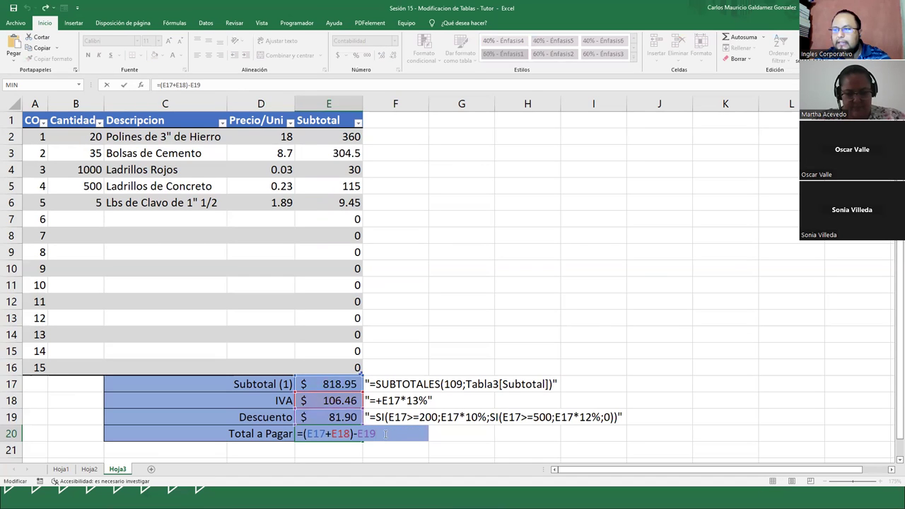
pyautogui.press('Tab')
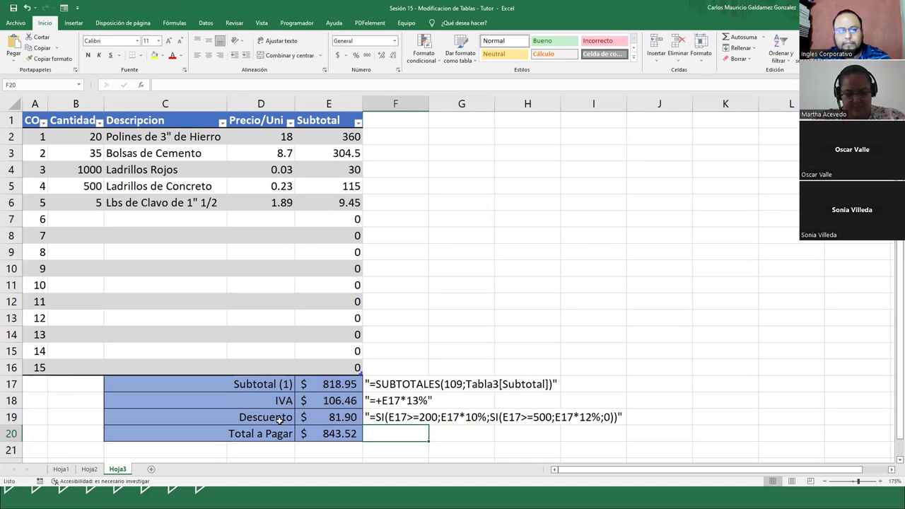
pyautogui.write('"')
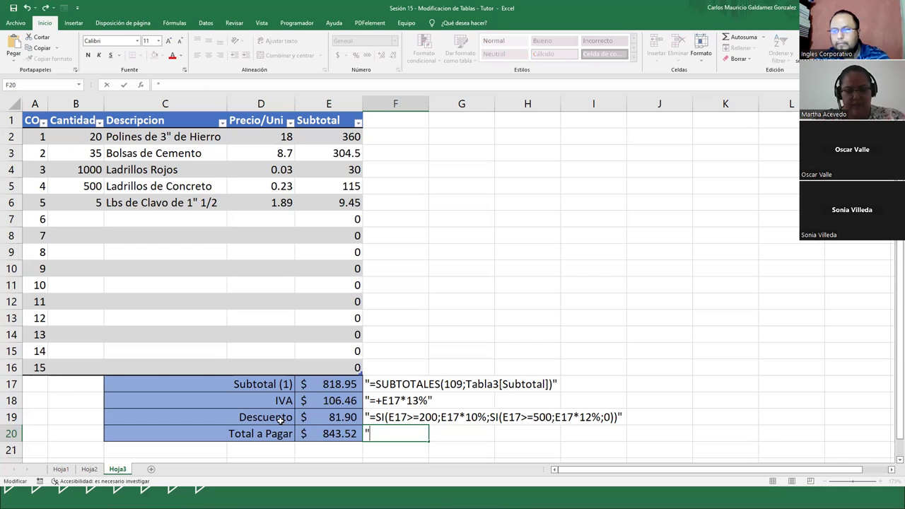
pyautogui.hotkey('ctrl', 'v')
pyautogui.write('"')
pyautogui.press('Return')
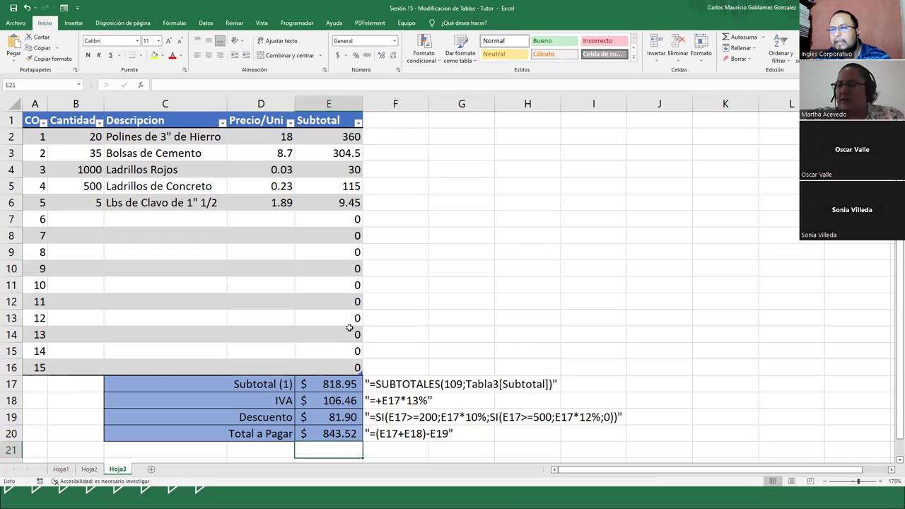
pyautogui.click(318, 137)
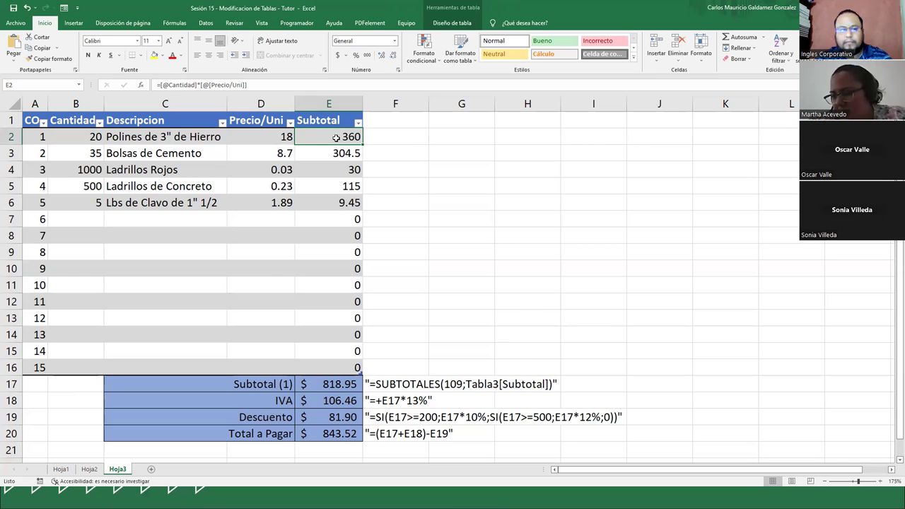
pyautogui.doubleClick(336, 137)
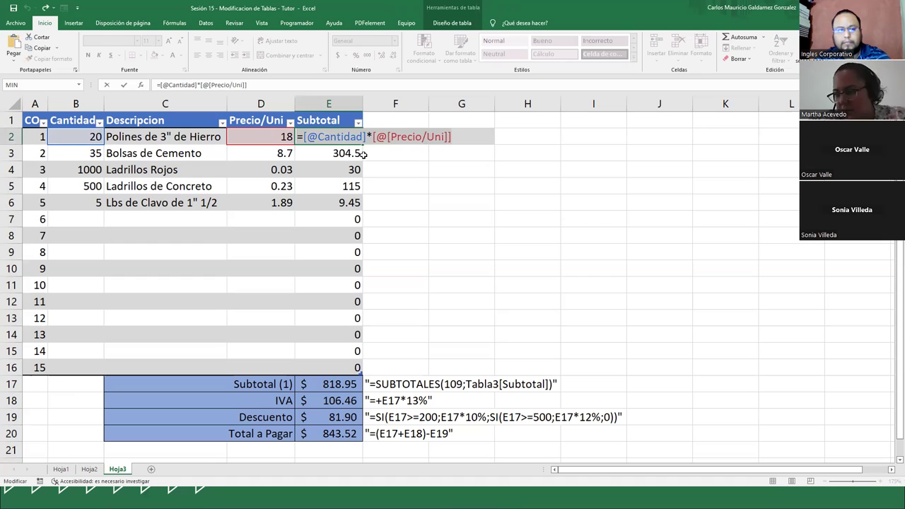
pyautogui.press('Return')
pyautogui.moveTo(384, 137); pyautogui.dragTo(400, 366)
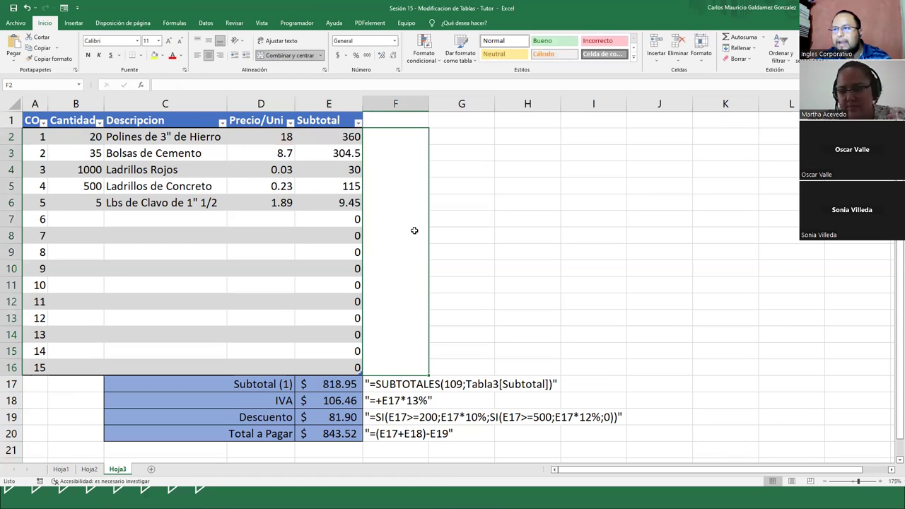
pyautogui.click(429, 275)
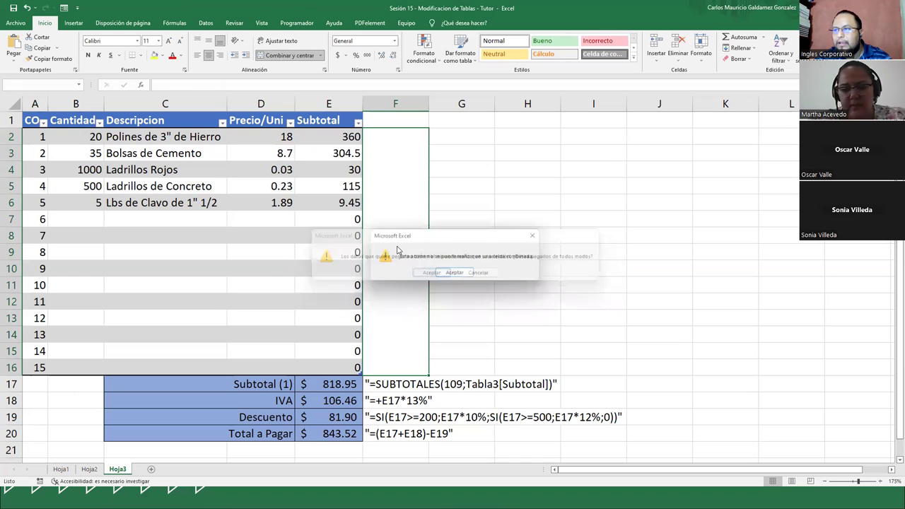
pyautogui.click(455, 273)
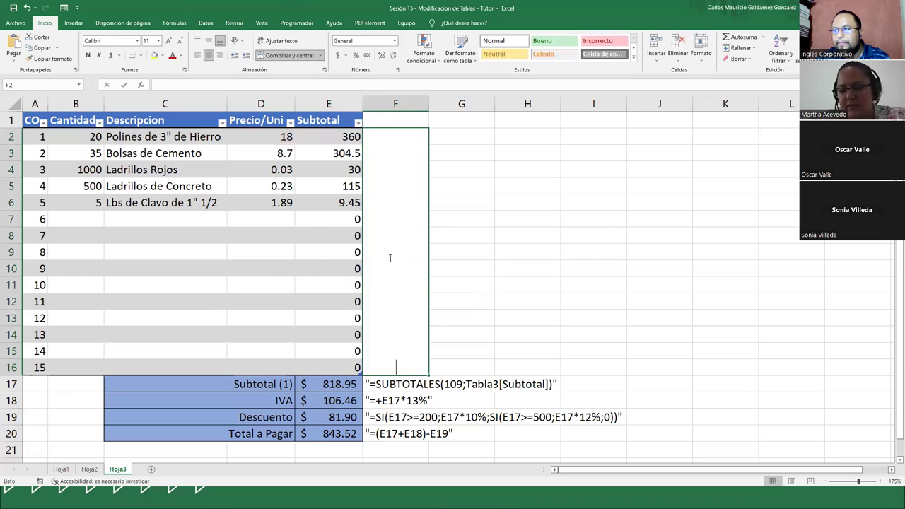
pyautogui.write('"')
pyautogui.hotkey('ctrl', 'v')
pyautogui.write('"')
pyautogui.hotkey('ctrl', 'Return')
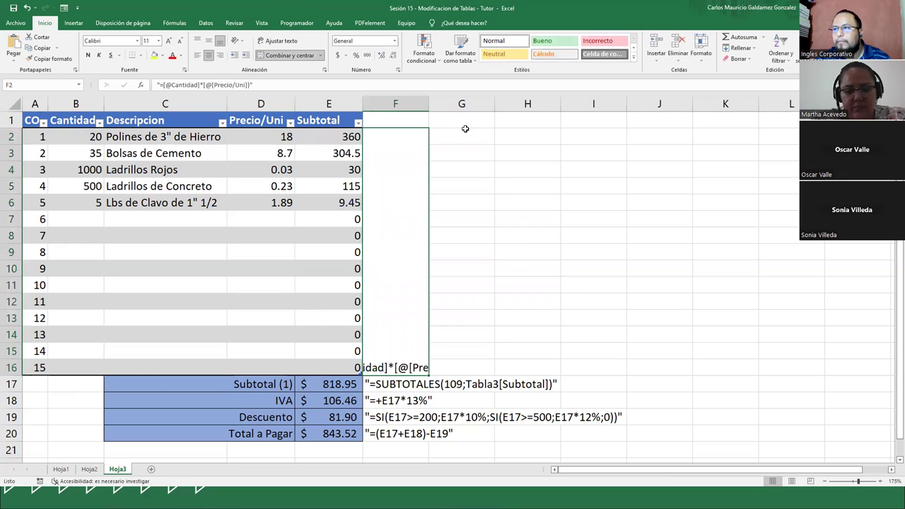
# Fit column F to its contents and center the formula text vertically in the merged cell F2:F16
pyautogui.doubleClick(429, 108)
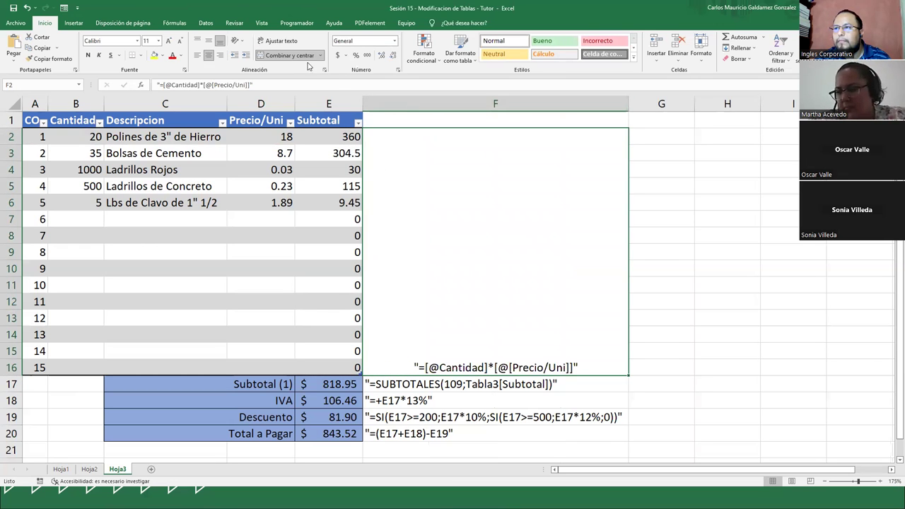
pyautogui.click(209, 40)
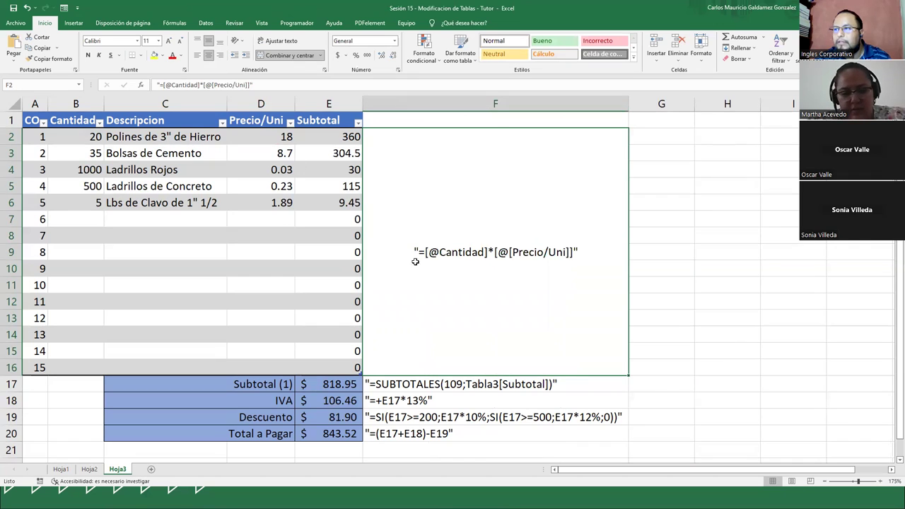
pyautogui.click(324, 225)
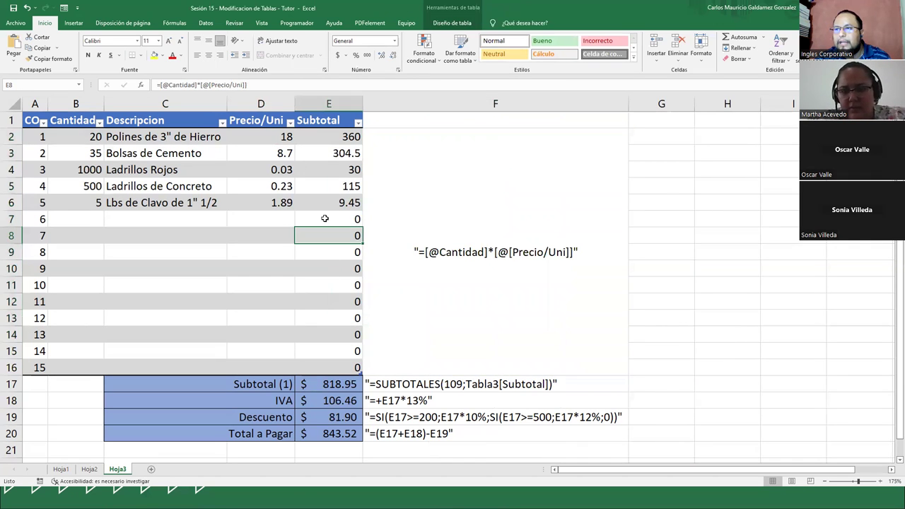
pyautogui.click(262, 133)
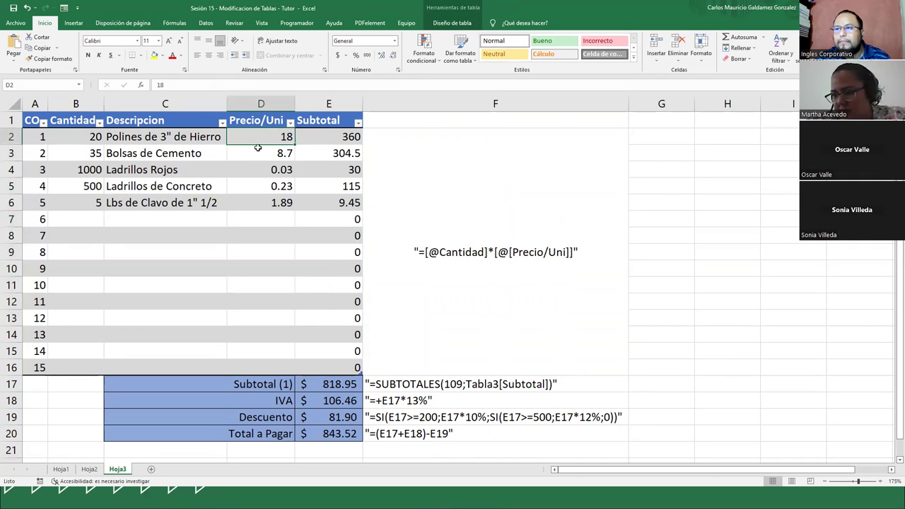
pyautogui.click(259, 149)
pyautogui.click(417, 295)
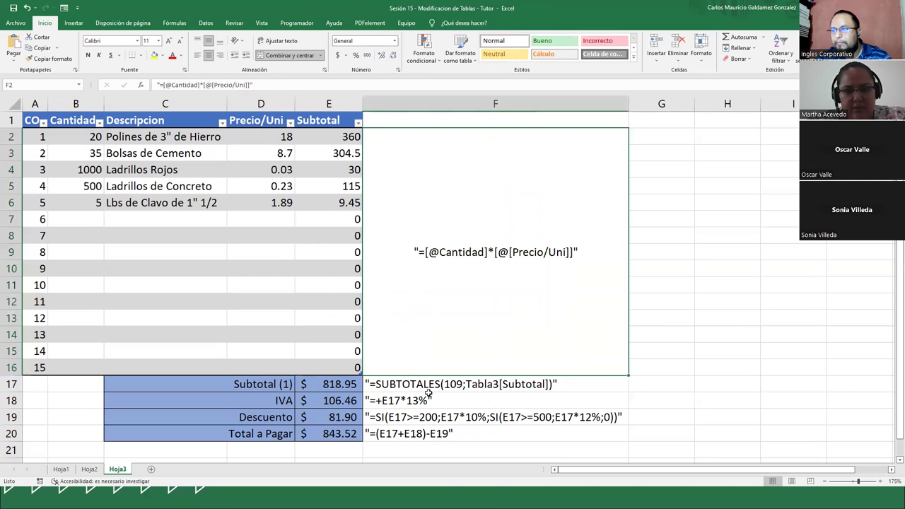
pyautogui.click(672, 354)
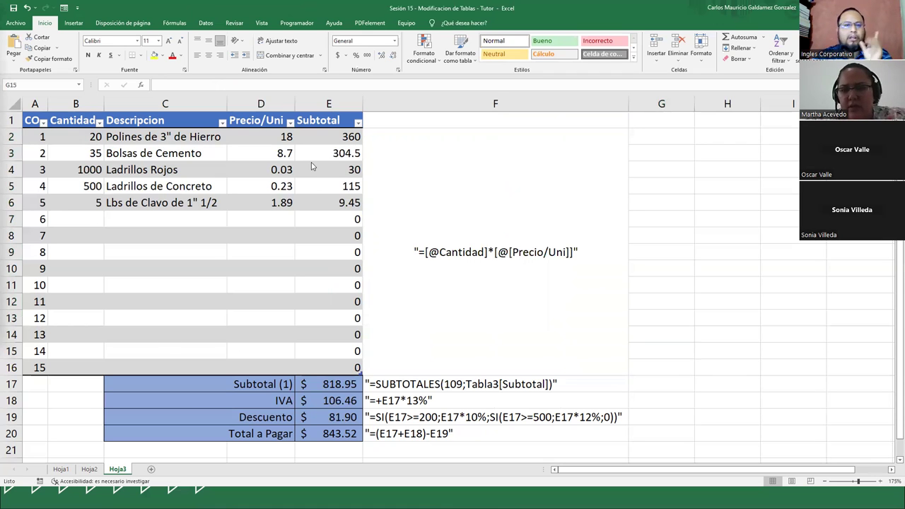
# Apply the dollar accounting number format to the Precio/Uni and Subtotal values in D2:E16
pyautogui.moveTo(255, 134); pyautogui.dragTo(304, 364)
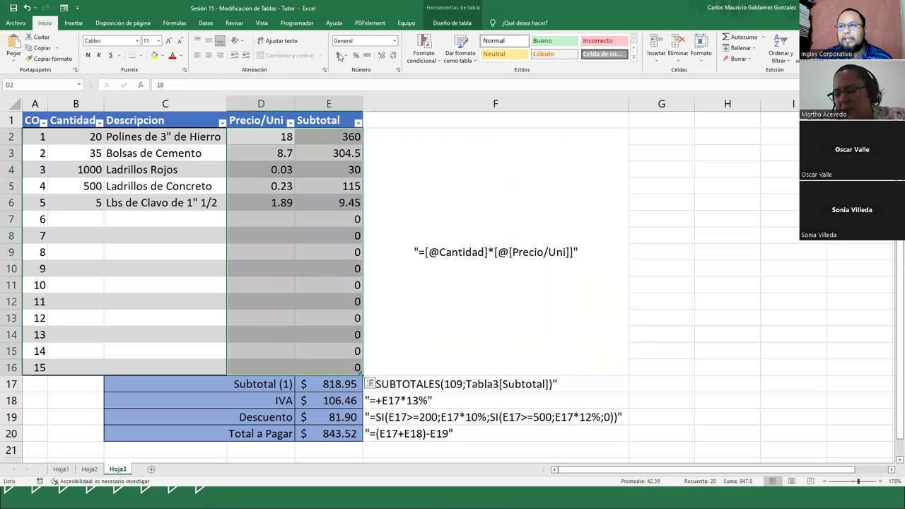
pyautogui.click(337, 55)
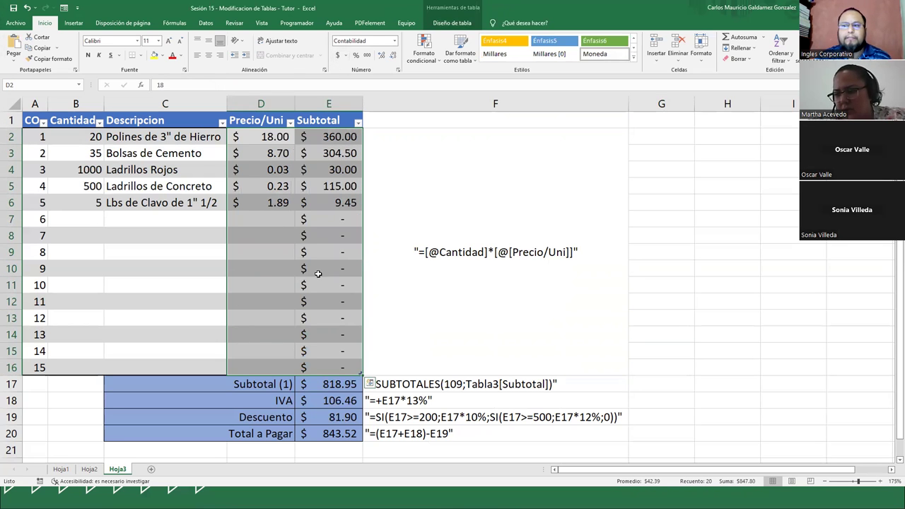
pyautogui.click(231, 283)
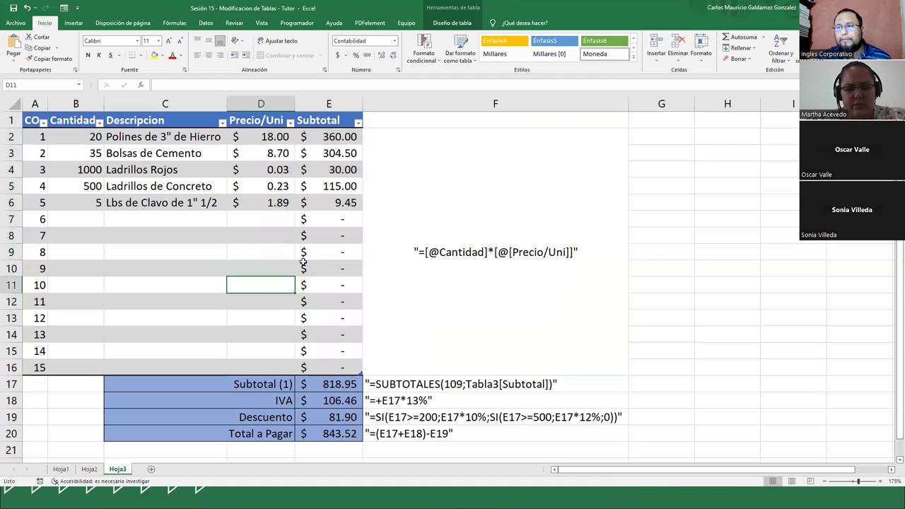
# Review the invoice table's data, its Subtotal column and the formula texts documented in the merged cell and F17:F20
pyautogui.moveTo(73, 139); pyautogui.dragTo(259, 214)
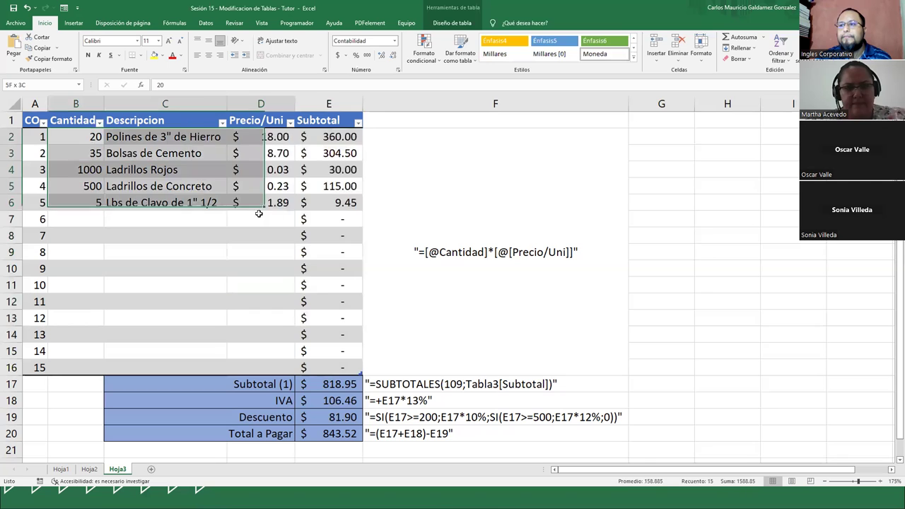
pyautogui.click(329, 236)
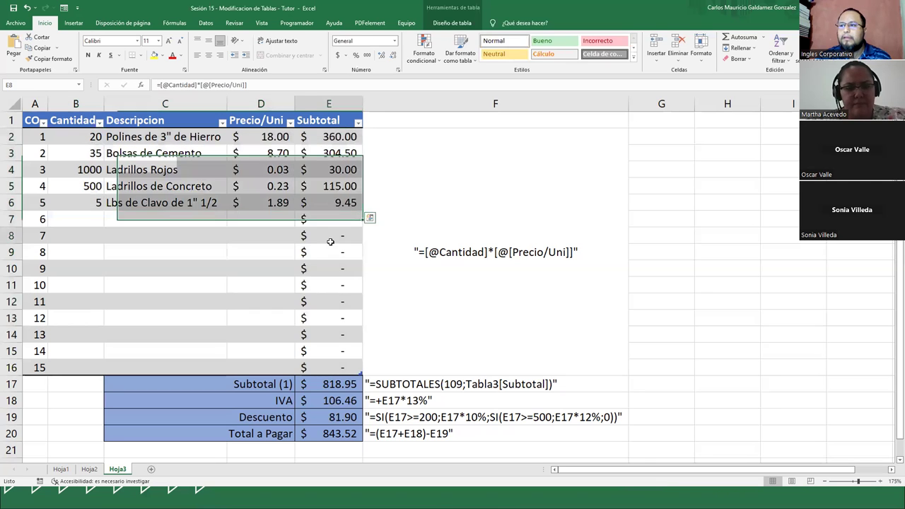
pyautogui.click(386, 276)
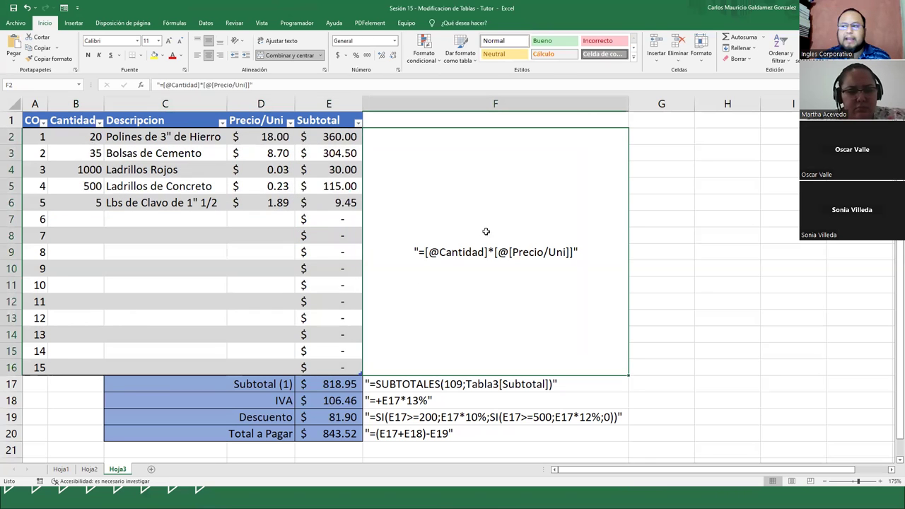
pyautogui.moveTo(326, 138); pyautogui.dragTo(326, 368)
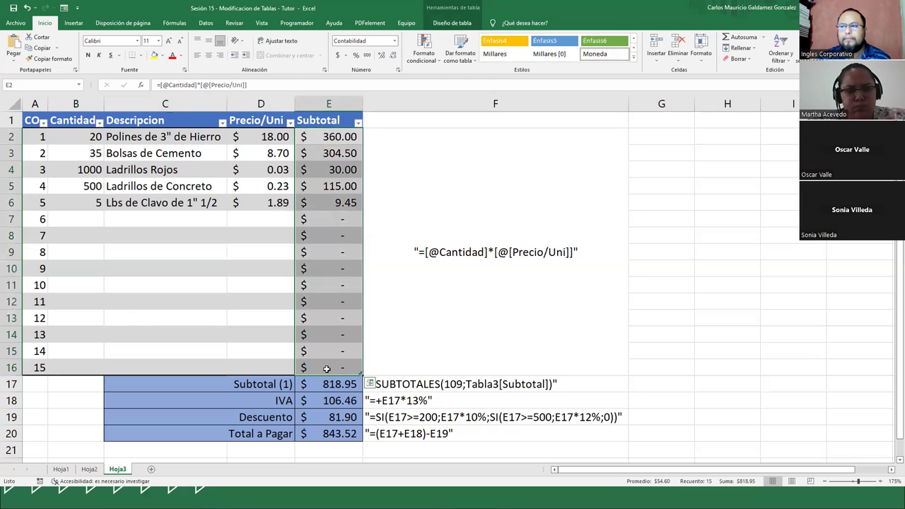
pyautogui.click(441, 297)
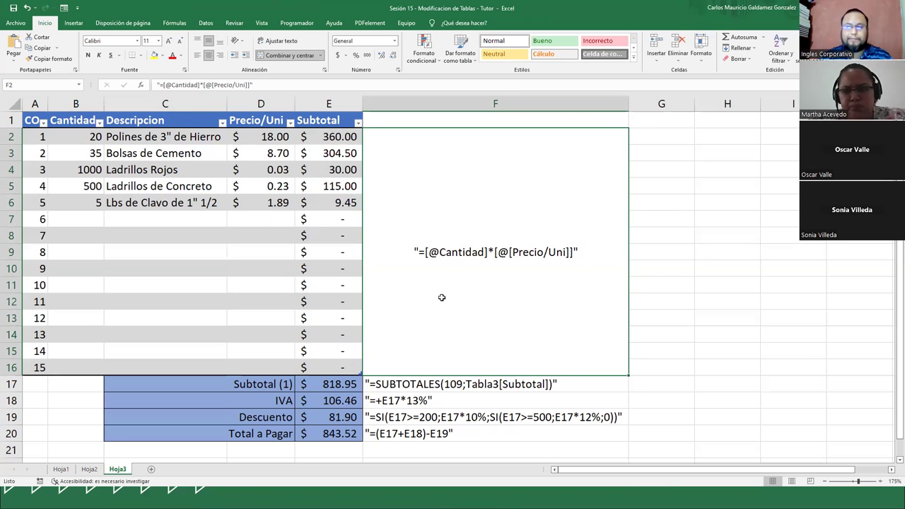
pyautogui.moveTo(259, 391); pyautogui.dragTo(339, 434)
pyautogui.click(405, 384)
pyautogui.click(409, 400)
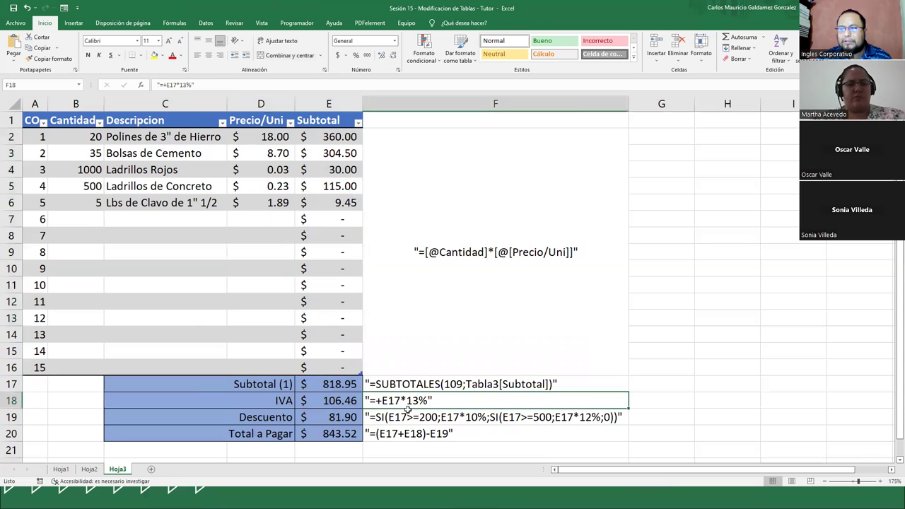
pyautogui.click(408, 416)
pyautogui.click(412, 432)
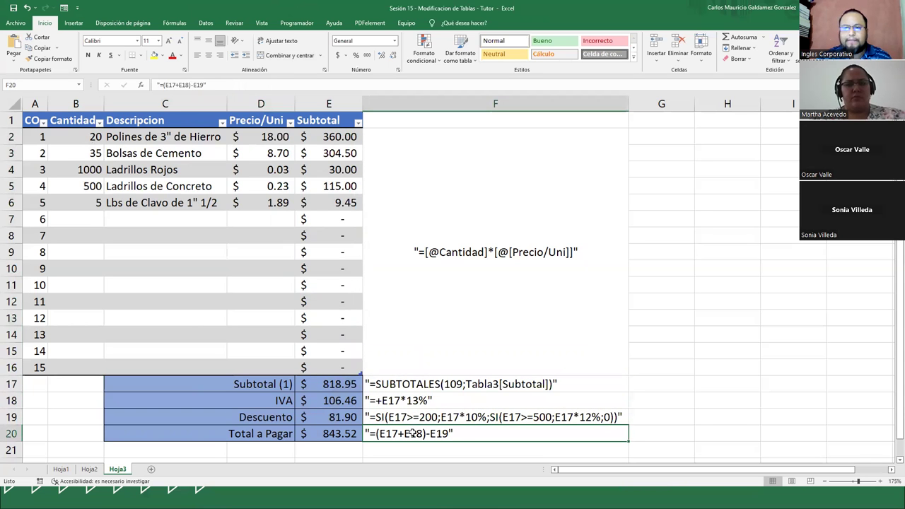
pyautogui.click(397, 314)
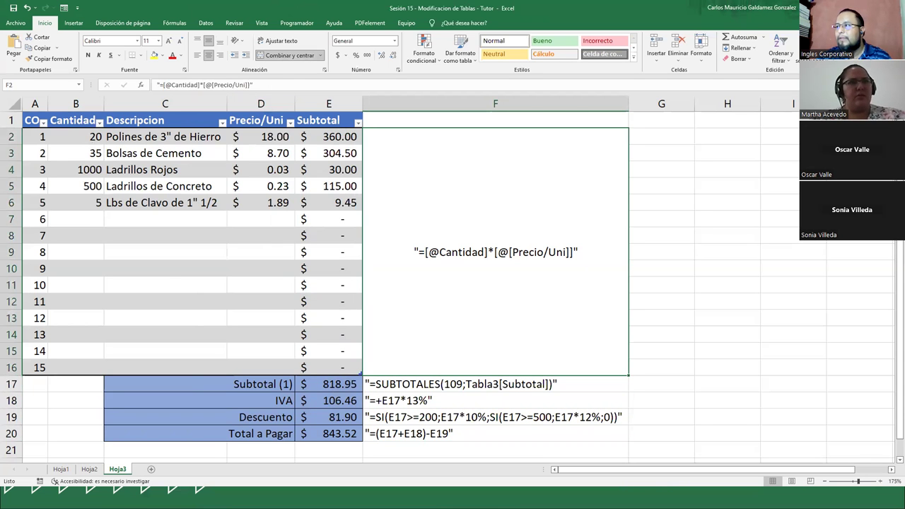
pyautogui.hotkey('alt', 'Tab')
pyautogui.press('Right')
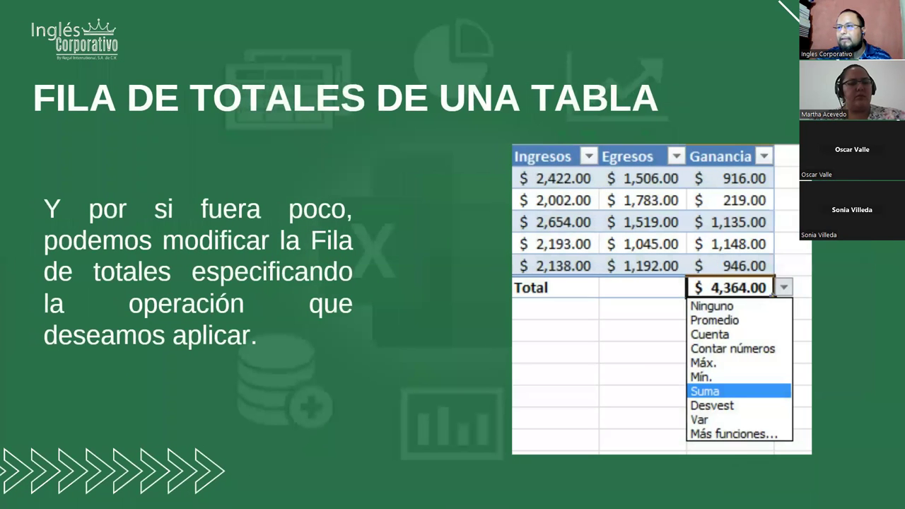
pyautogui.press('Right')
pyautogui.press('Right')
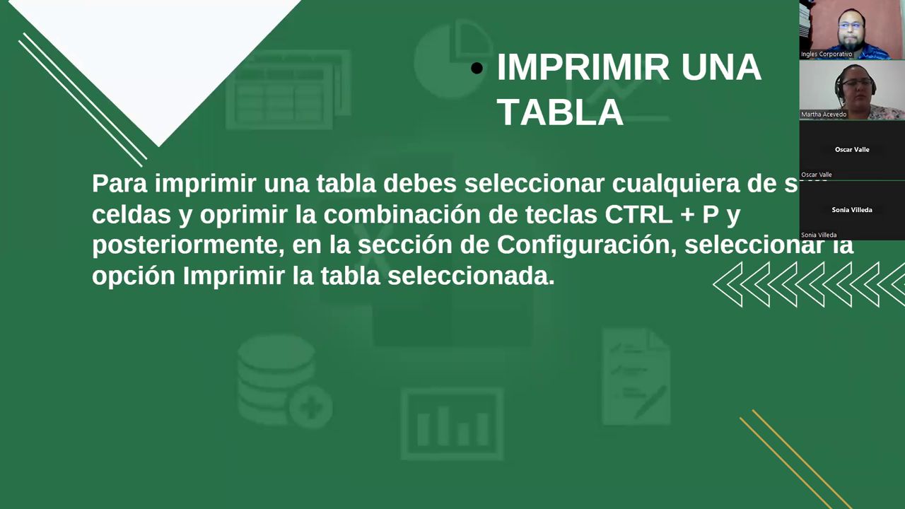
pyautogui.press('Right')
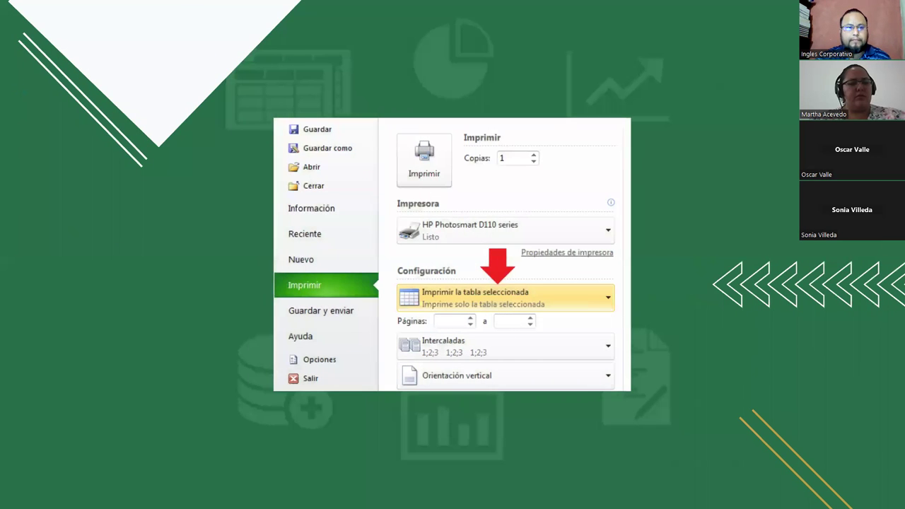
pyautogui.press('Right')
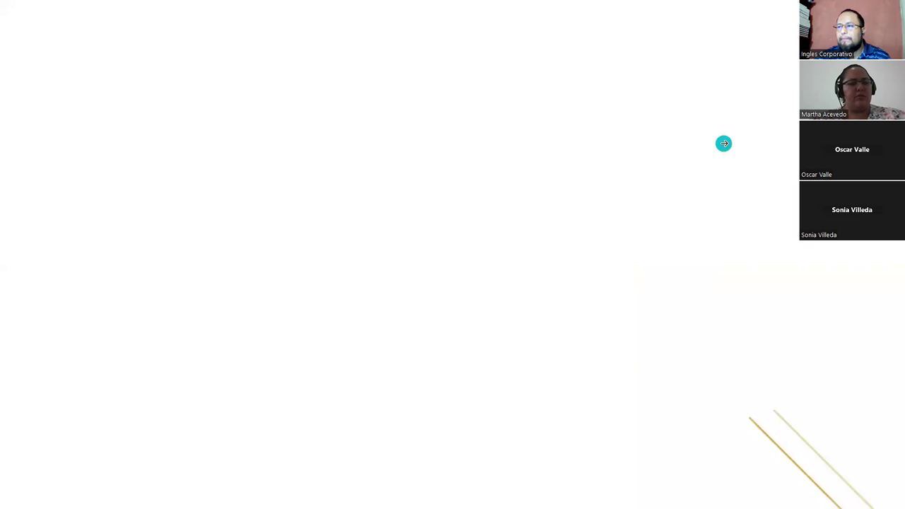